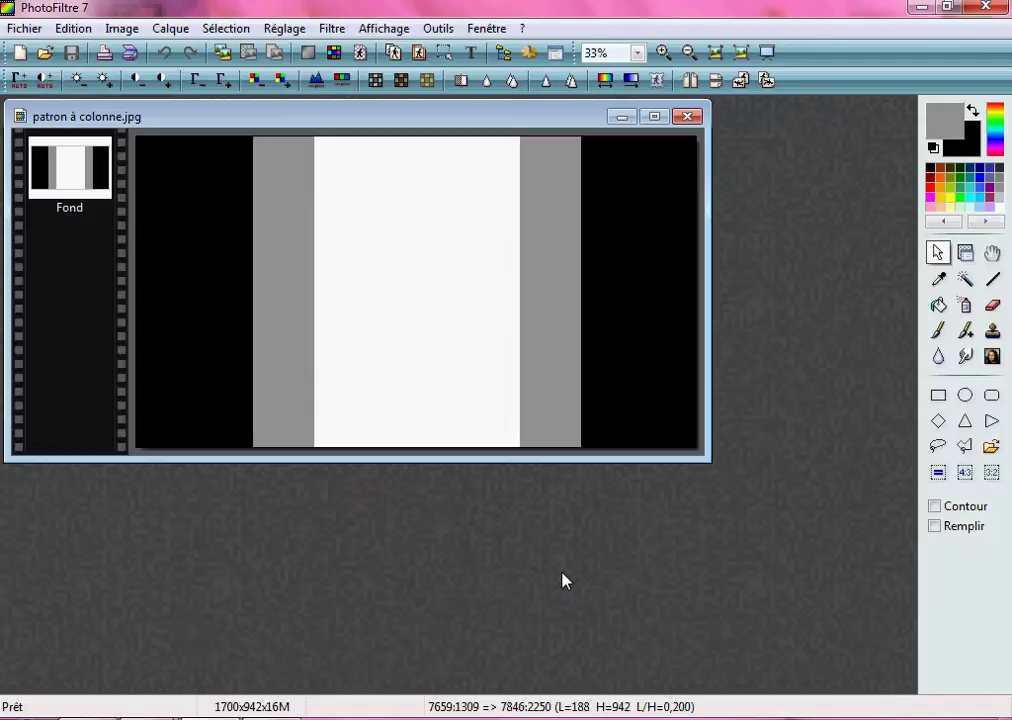
scroll(562, 413, up, 2)
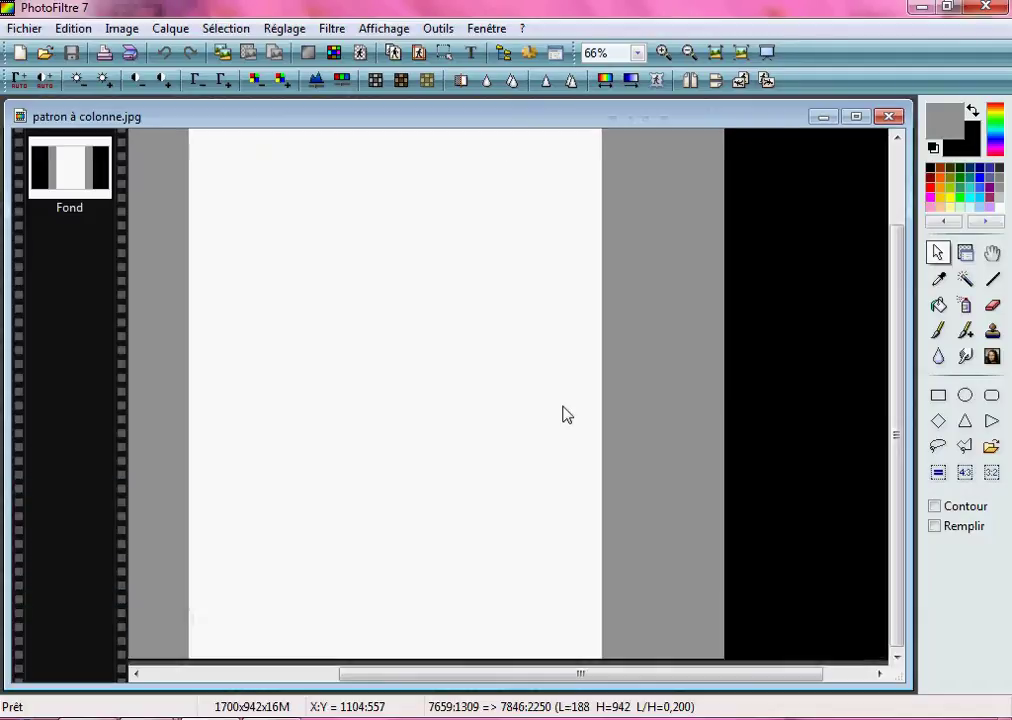
scroll(562, 413, down, 1)
scroll(564, 413, down, 1)
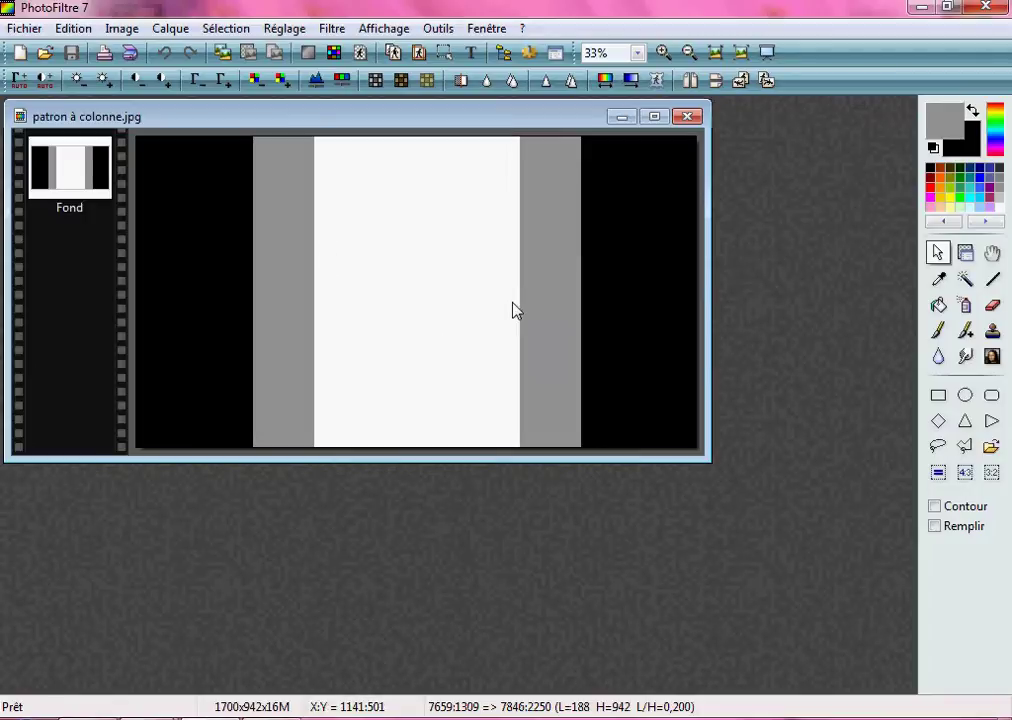
scroll(512, 311, up, 1)
scroll(510, 311, down, 1)
scroll(337, 158, up, 1)
scroll(364, 217, down, 1)
scroll(553, 206, up, 1)
scroll(542, 210, down, 2)
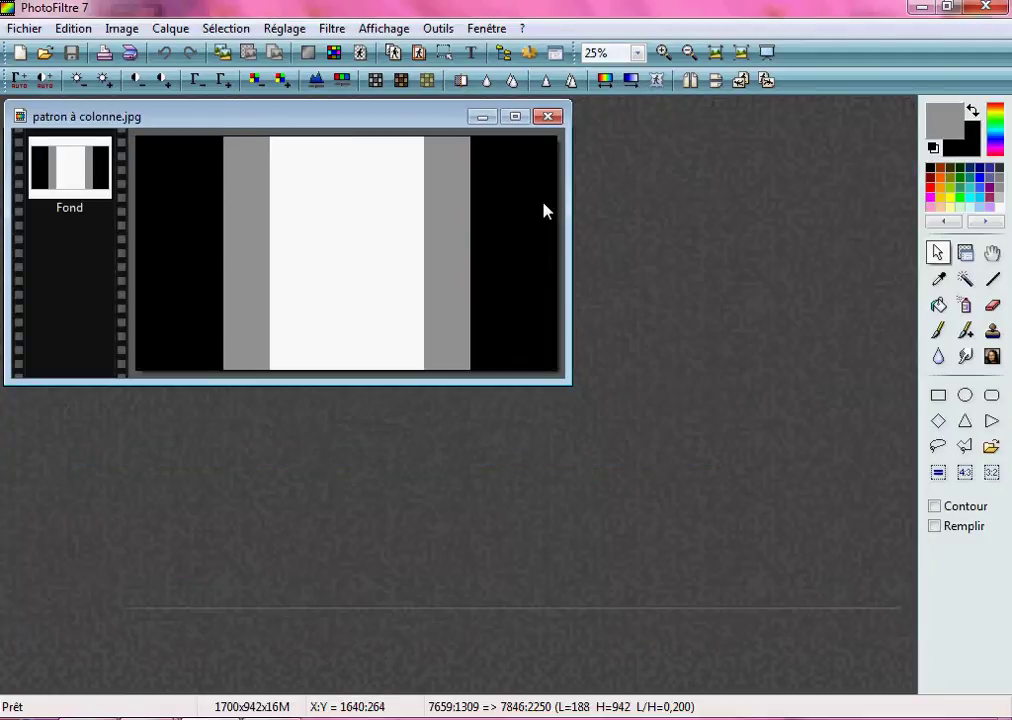
scroll(547, 210, up, 1)
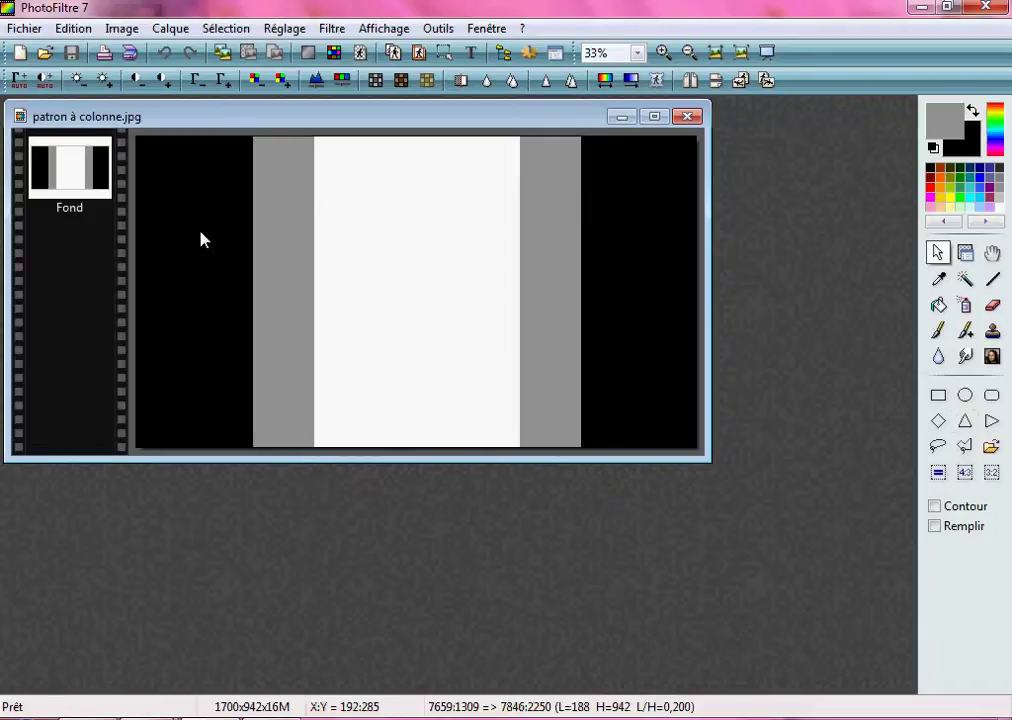
scroll(463, 314, up, 1)
scroll(459, 309, down, 1)
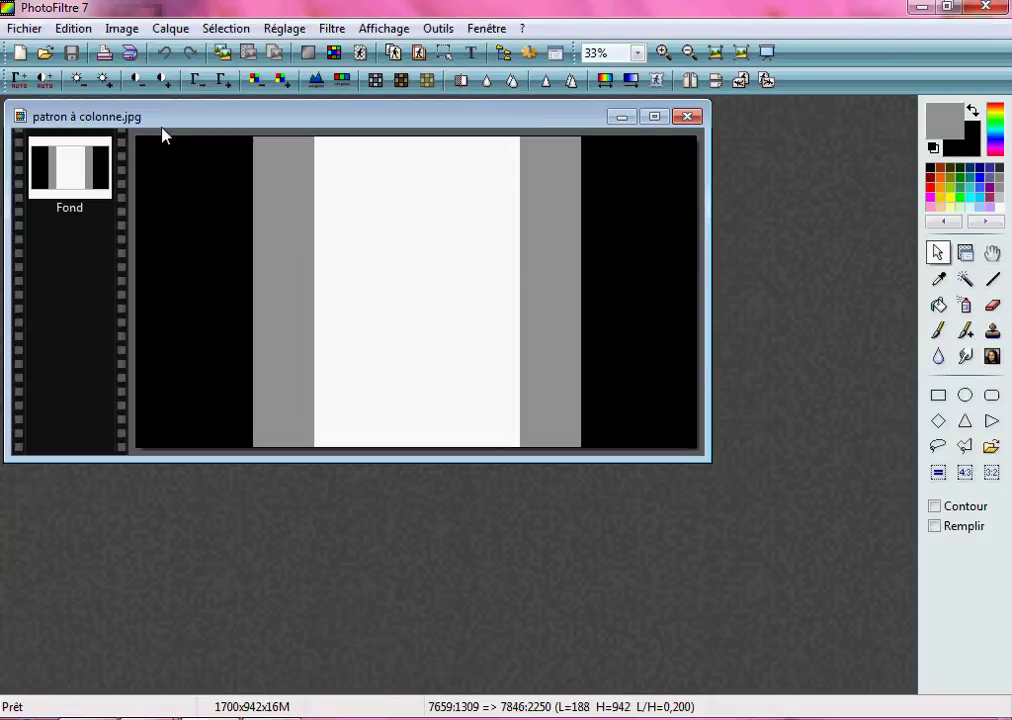
Measure the left black column of the template by selecting its full area.
drag(137, 143, 253, 468)
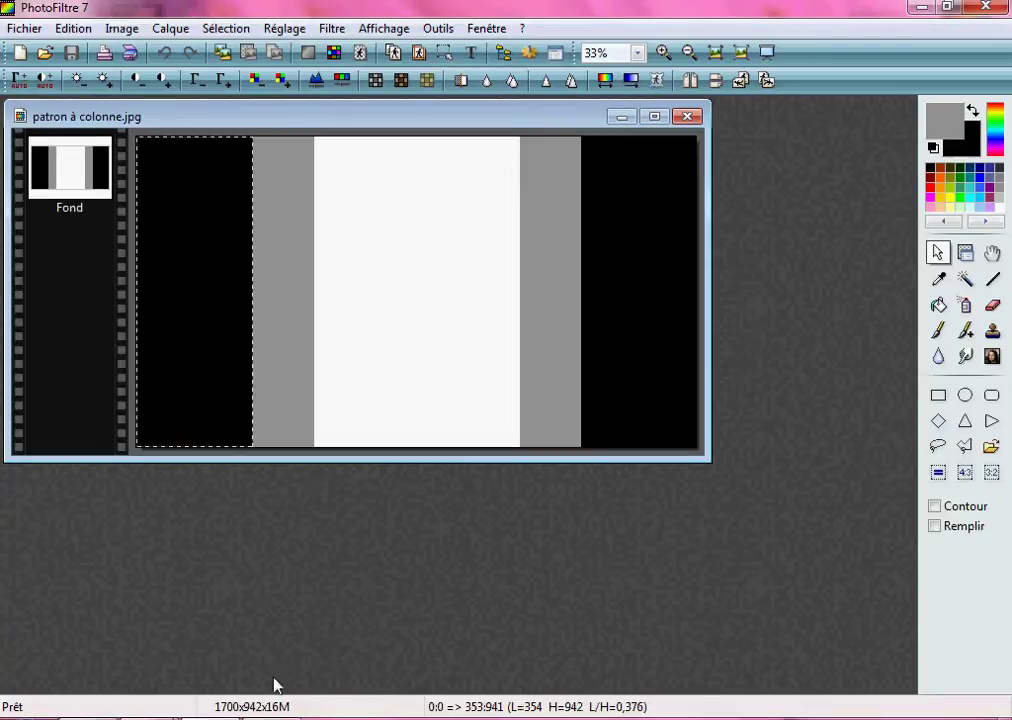
click(447, 270)
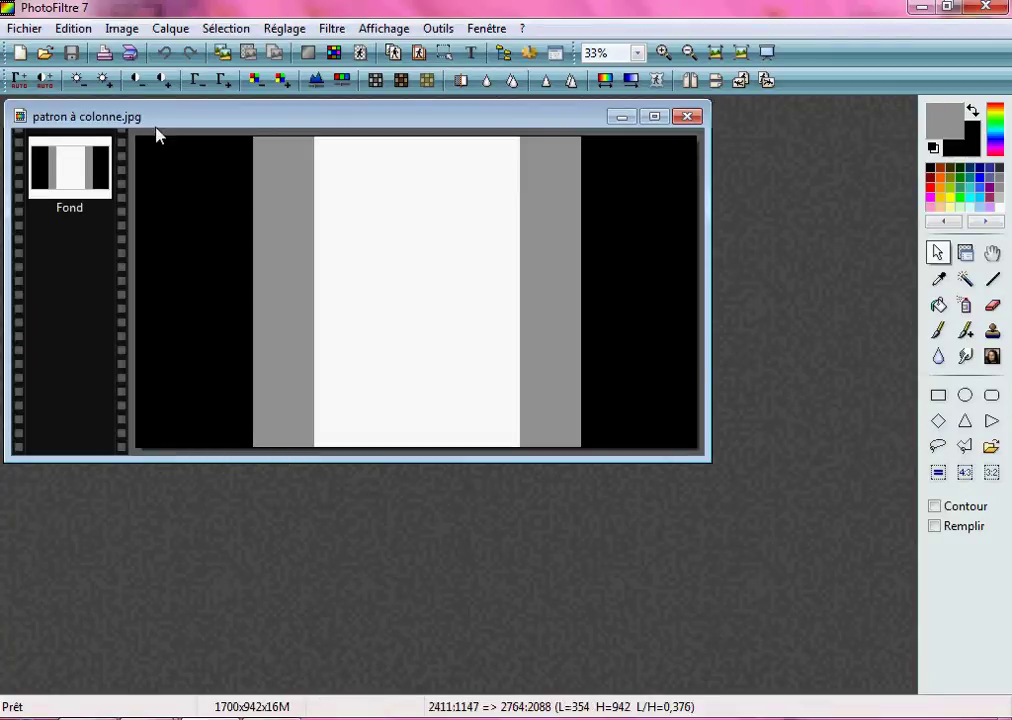
drag(137, 140, 255, 471)
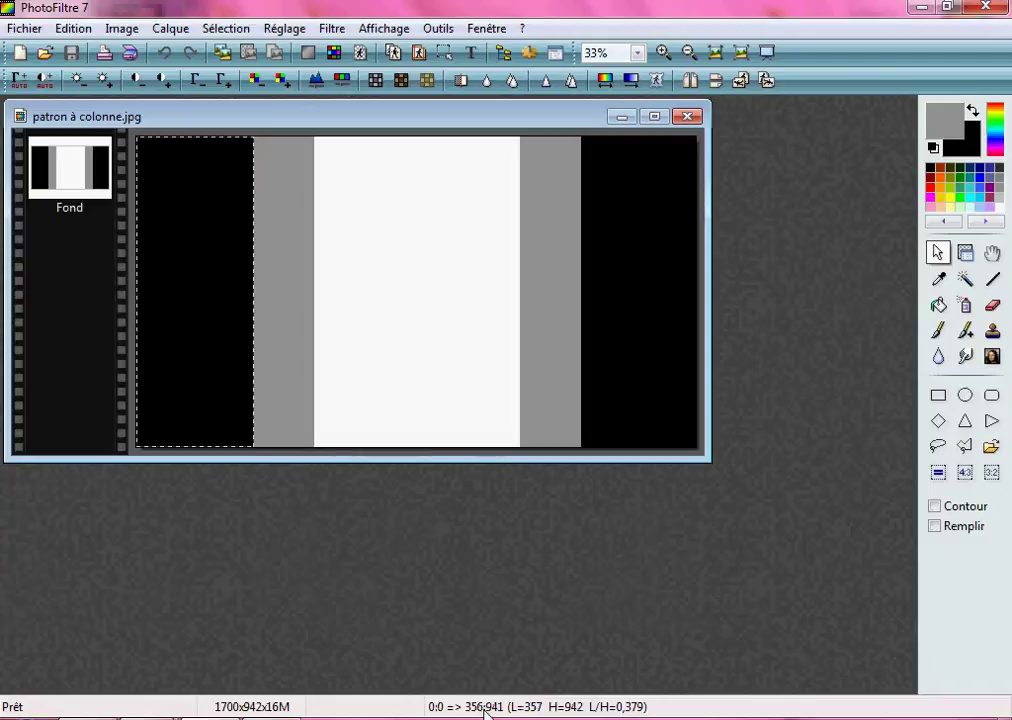
Start a new image with a width of 357 pixels and a height of 942 pixels.
click(21, 58)
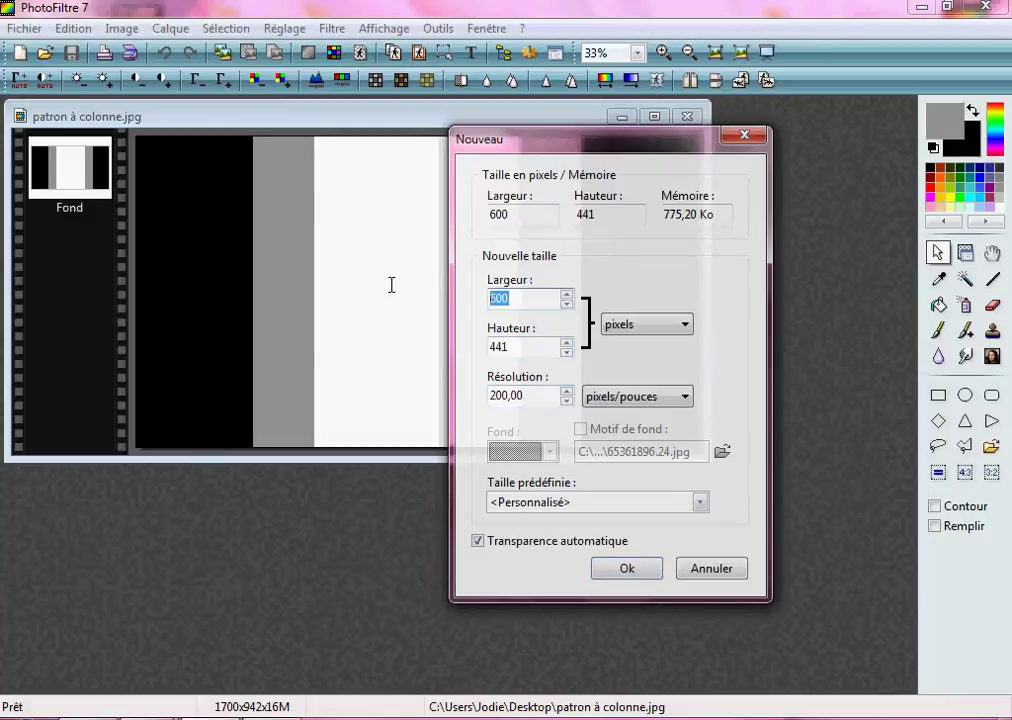
text(357)
double_click(517, 348)
text(942)
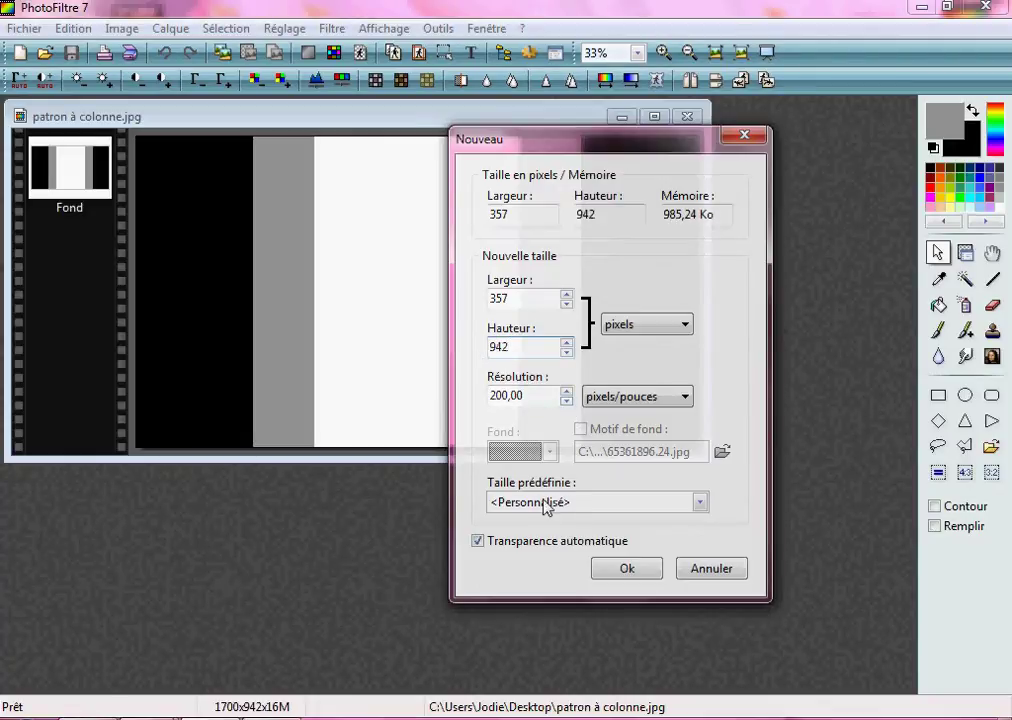
Turn off automatic transparency and enable a background pattern for the new image.
click(484, 503)
click(742, 405)
click(480, 541)
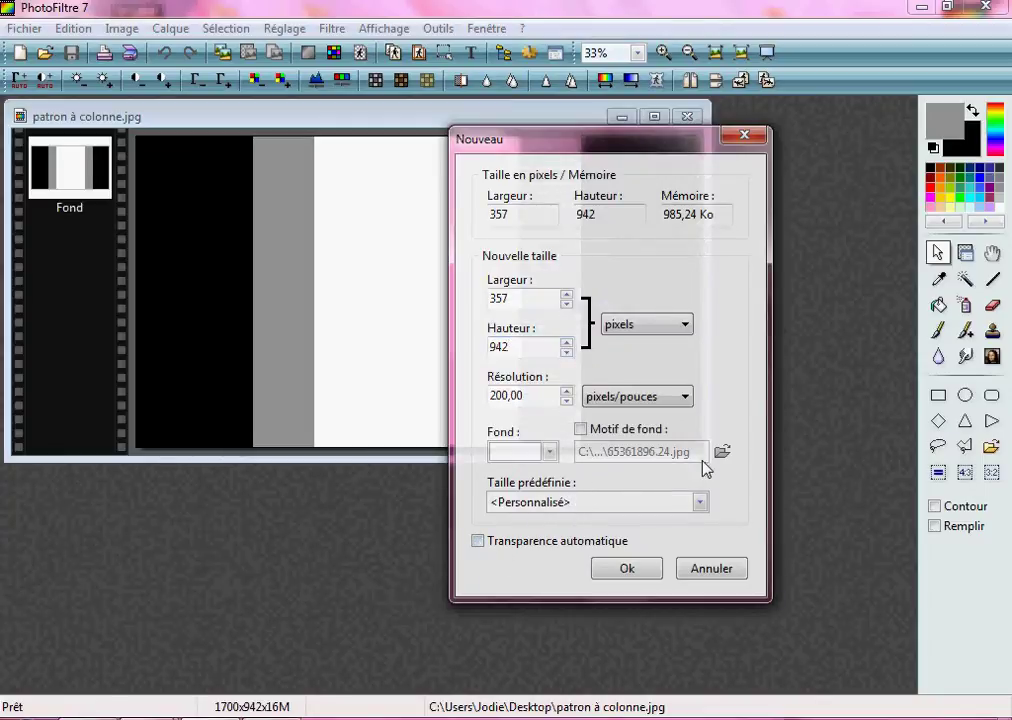
click(586, 434)
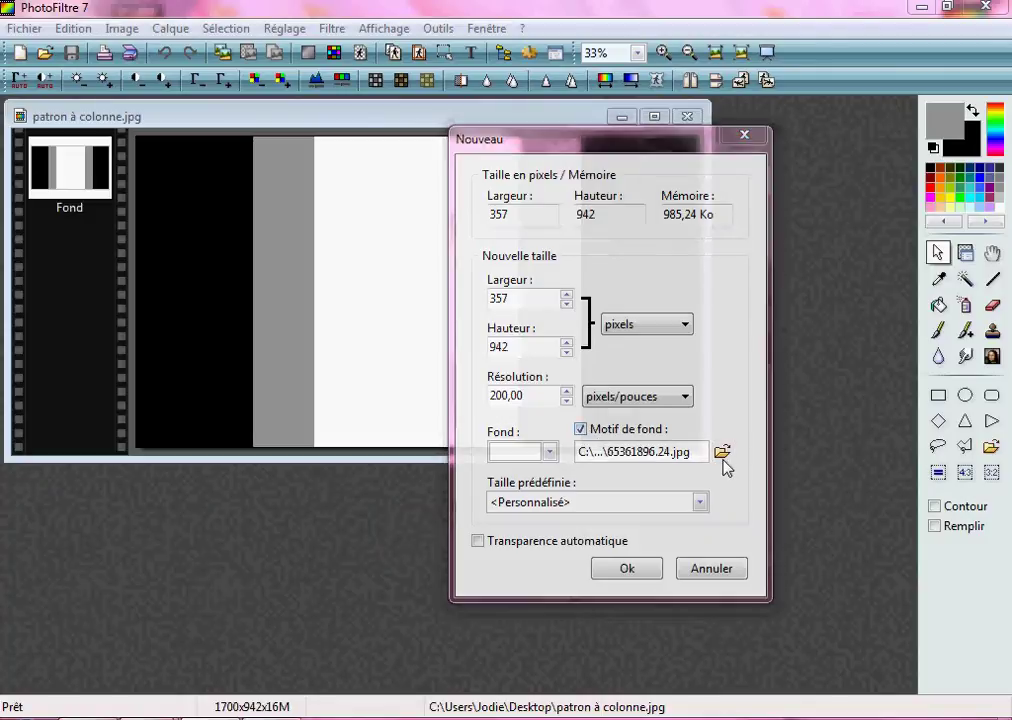
Open the file chooser for the background pattern and enlarge its window to show more thumbnails.
click(722, 454)
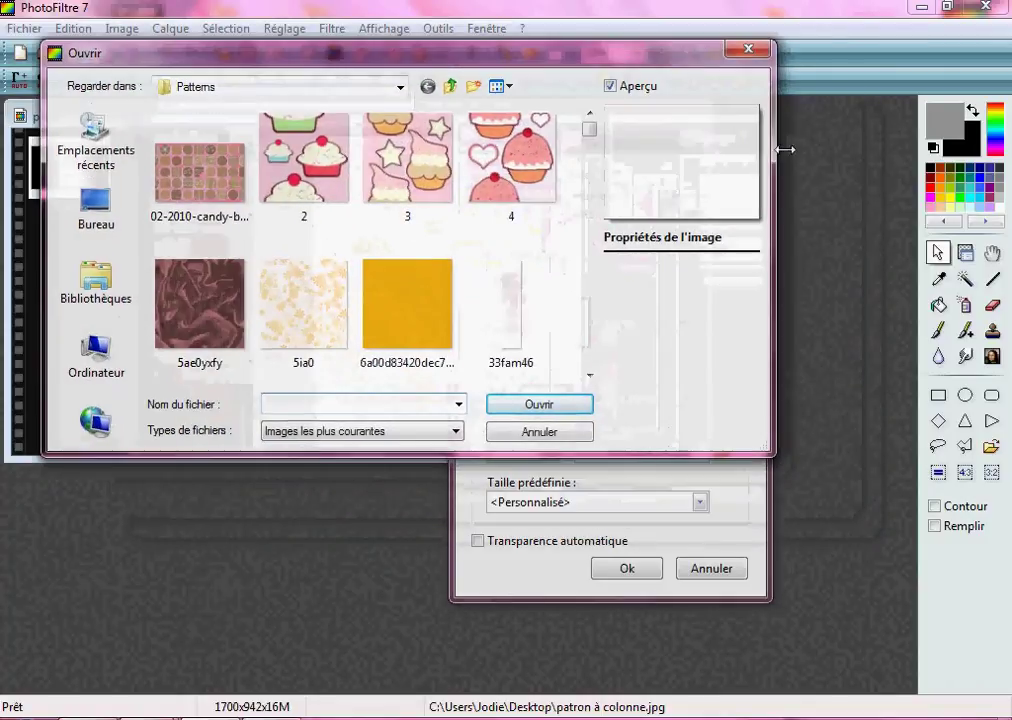
drag(779, 150, 1008, 150)
drag(779, 55, 691, 30)
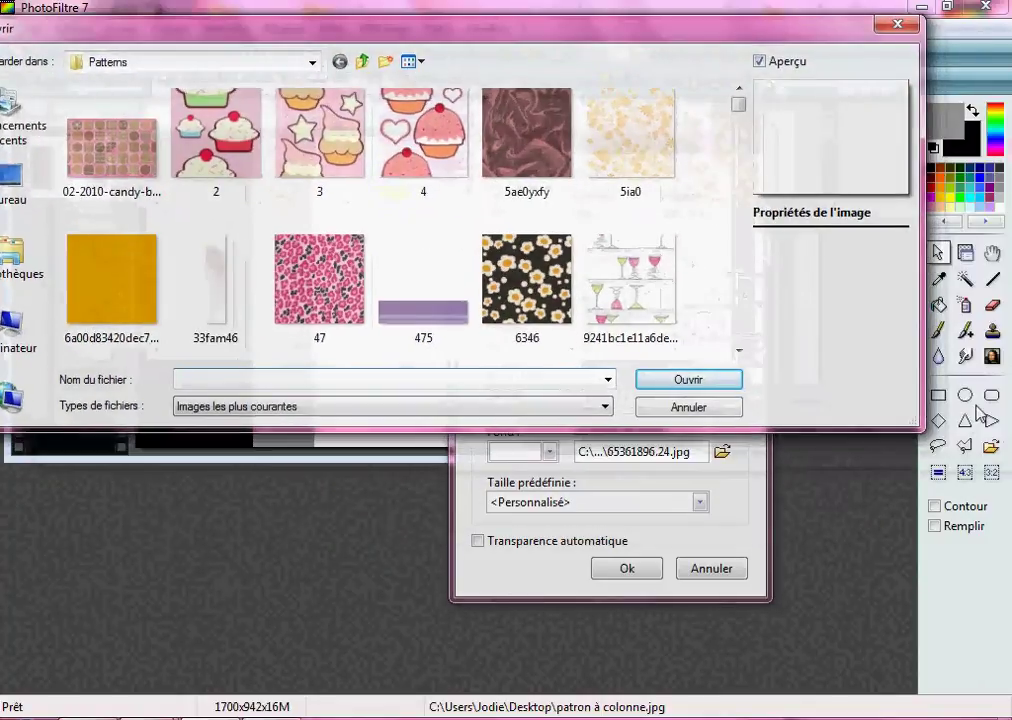
drag(927, 430, 958, 719)
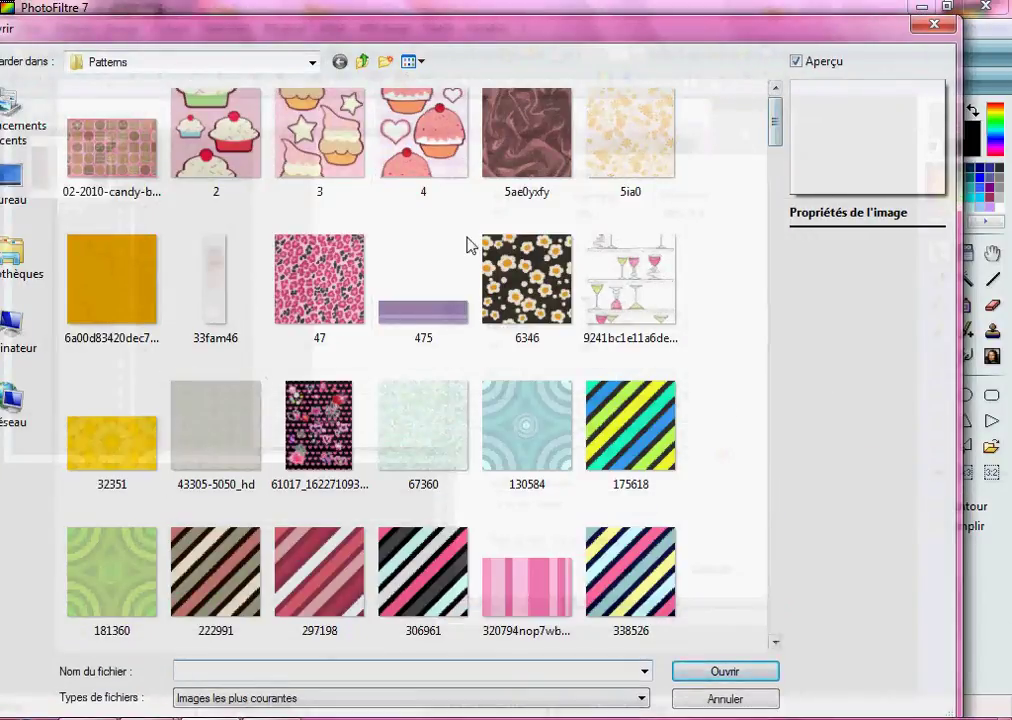
drag(235, 22, 300, 8)
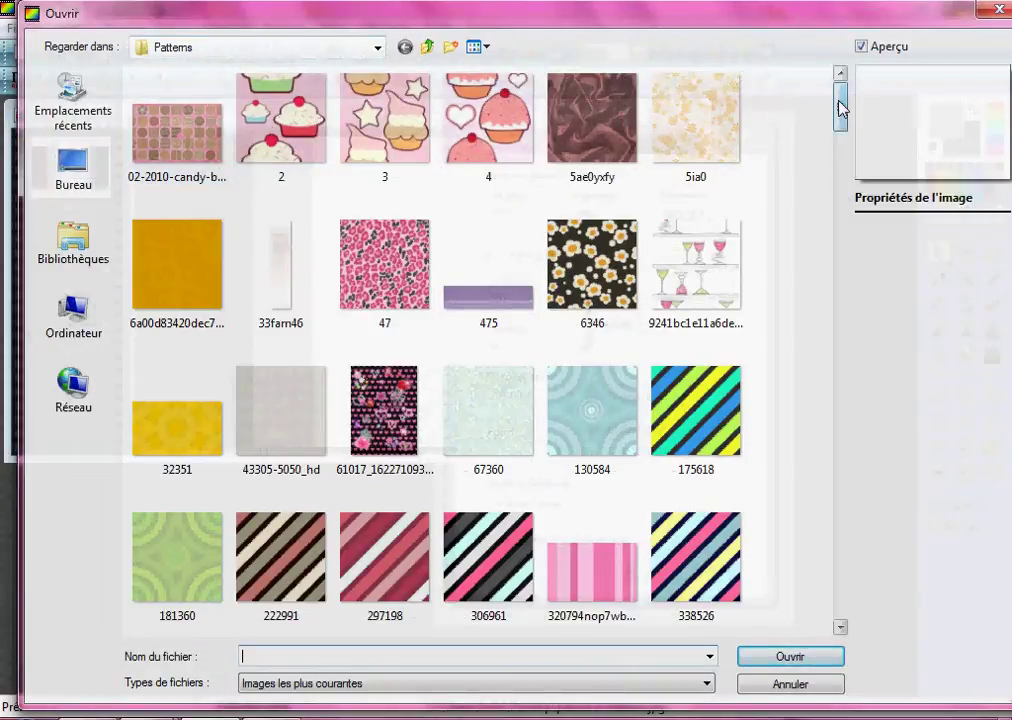
Pick the crumpled gold paper pattern 15538985-froisse from the Patterns folder and create the image.
drag(839, 98, 840, 146)
scroll(840, 150, up, 6)
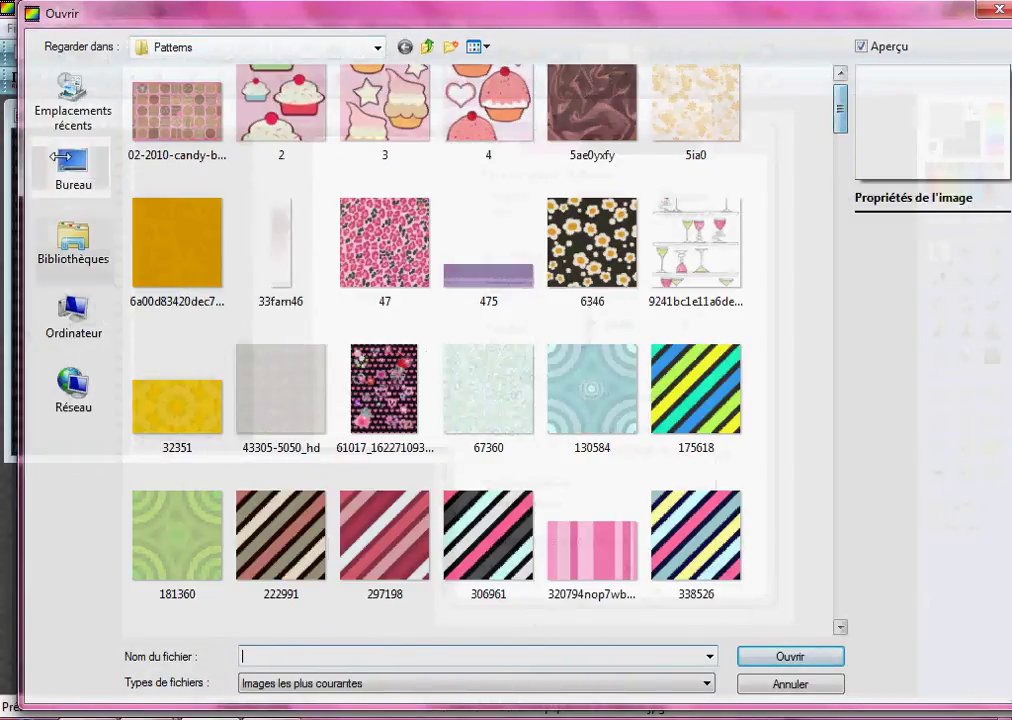
drag(847, 117, 770, 274)
drag(837, 232, 856, 340)
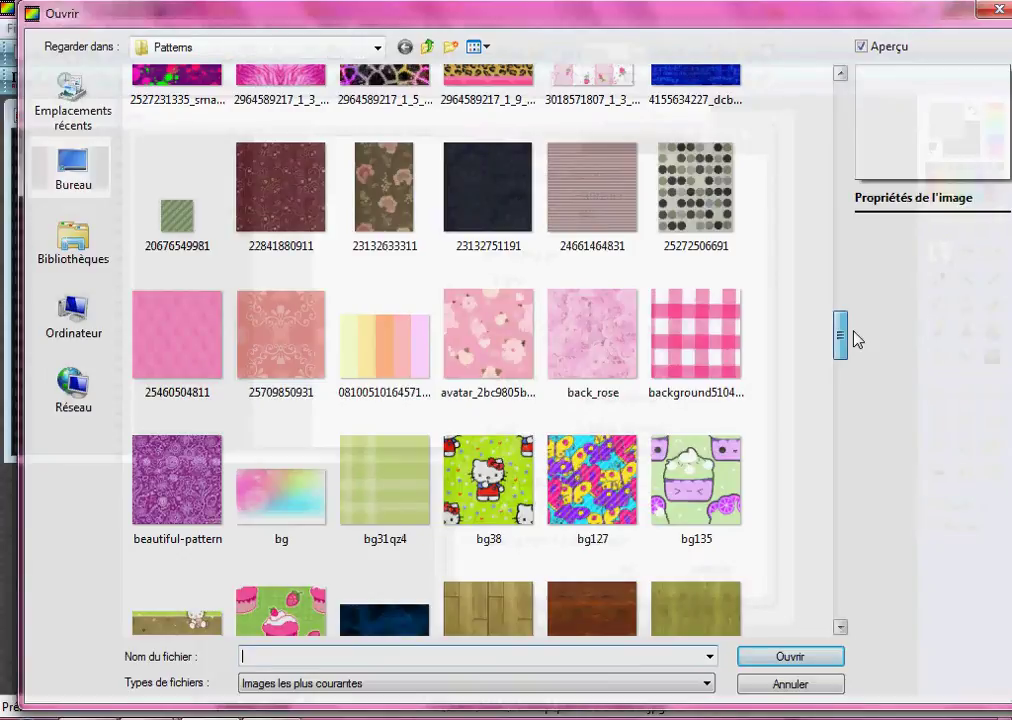
drag(856, 340, 861, 519)
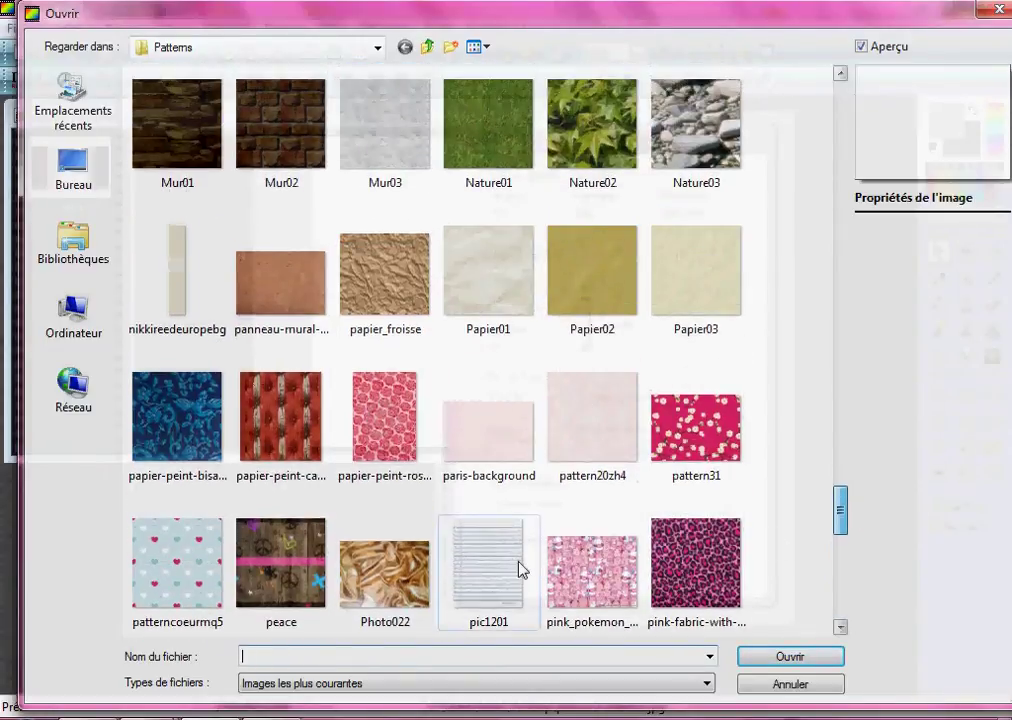
drag(840, 498, 922, 226)
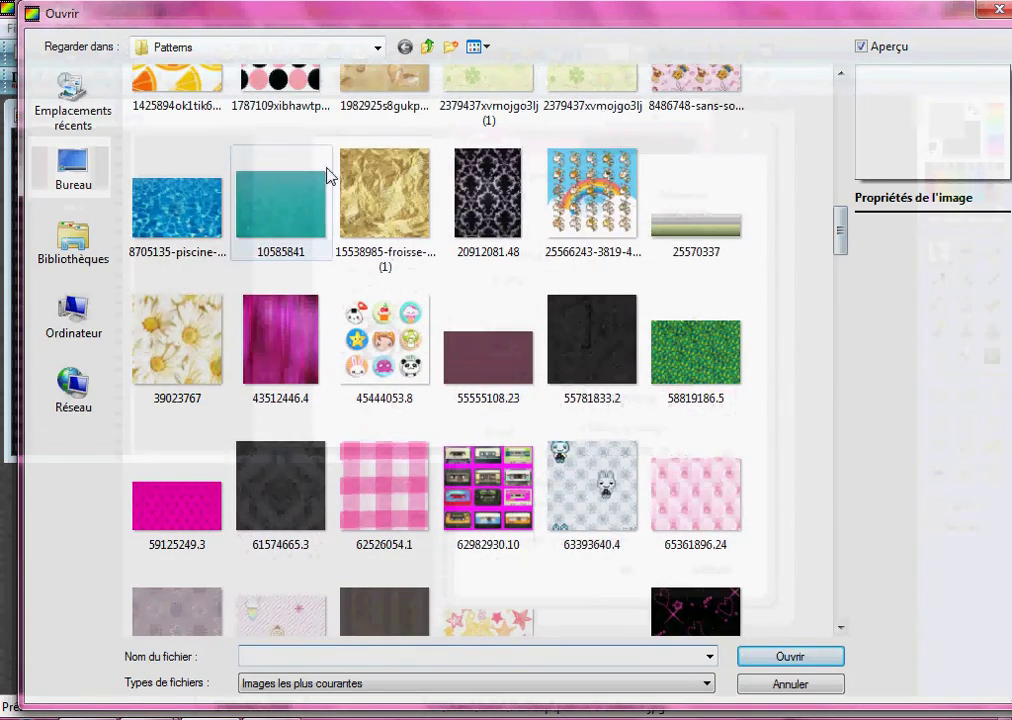
double_click(384, 181)
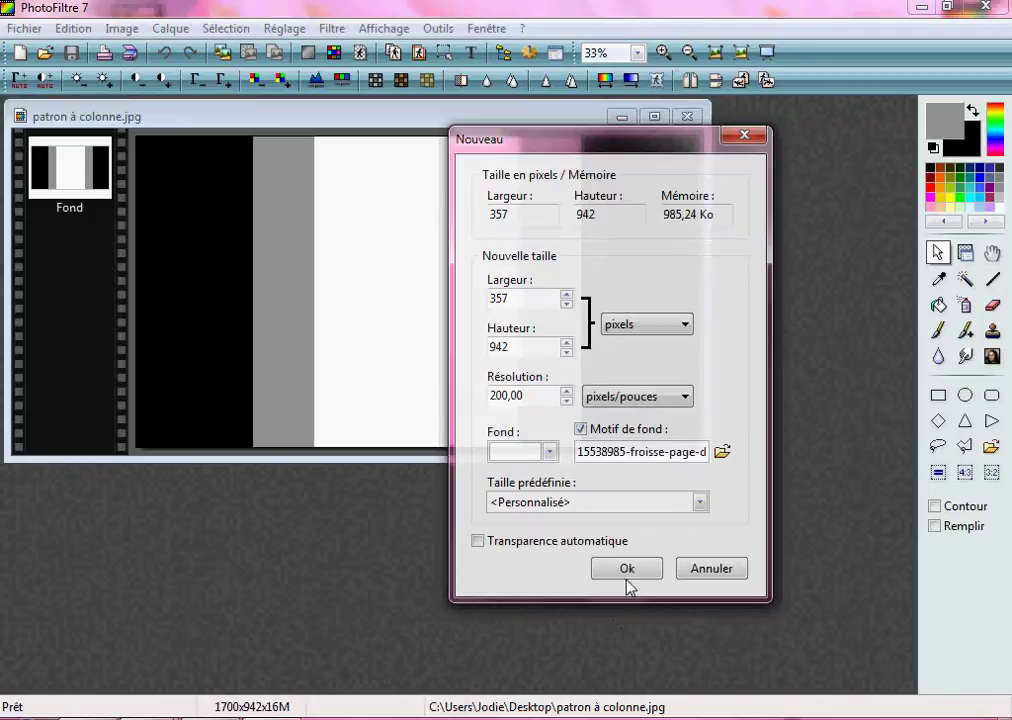
click(632, 569)
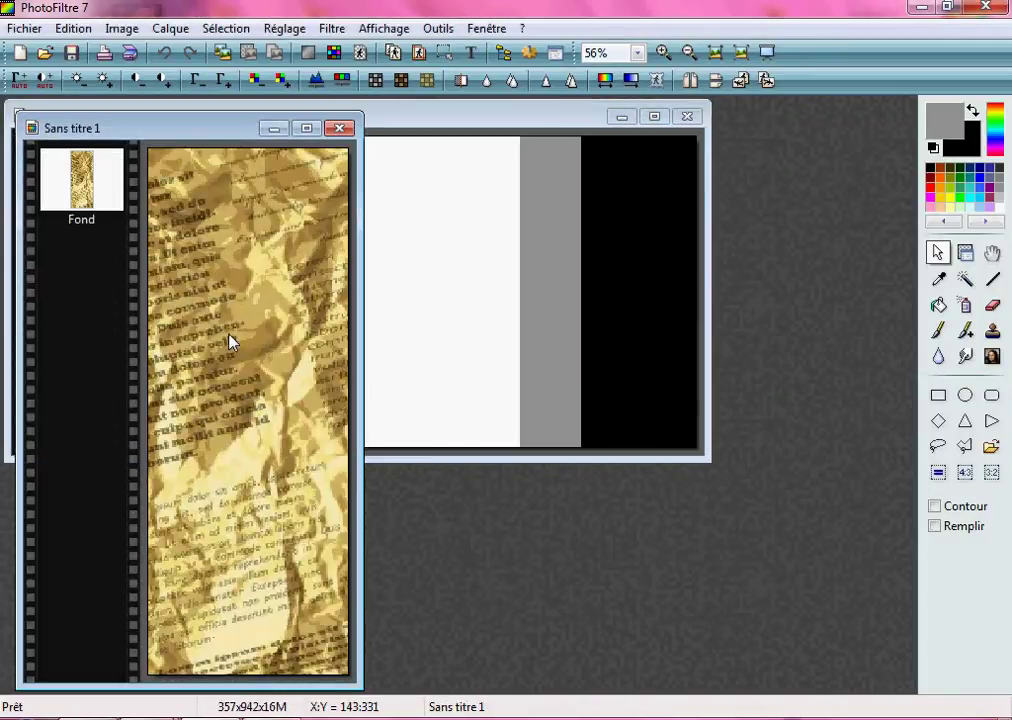
Select the whole crumpled-paper image and copy it.
key(ctrl+a)
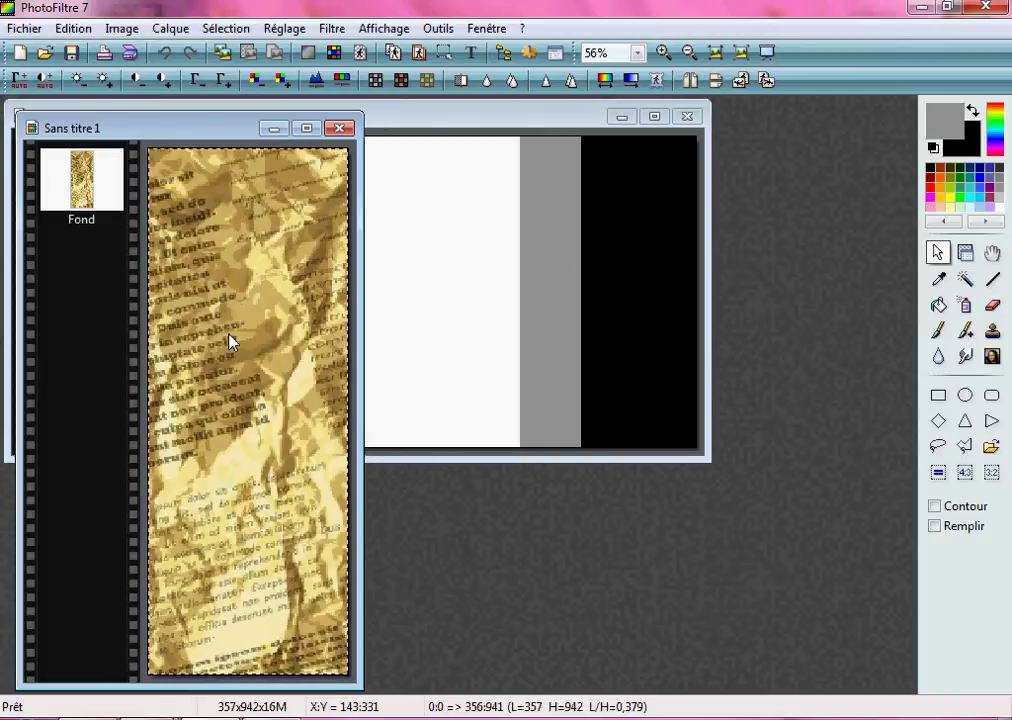
right_click(230, 342)
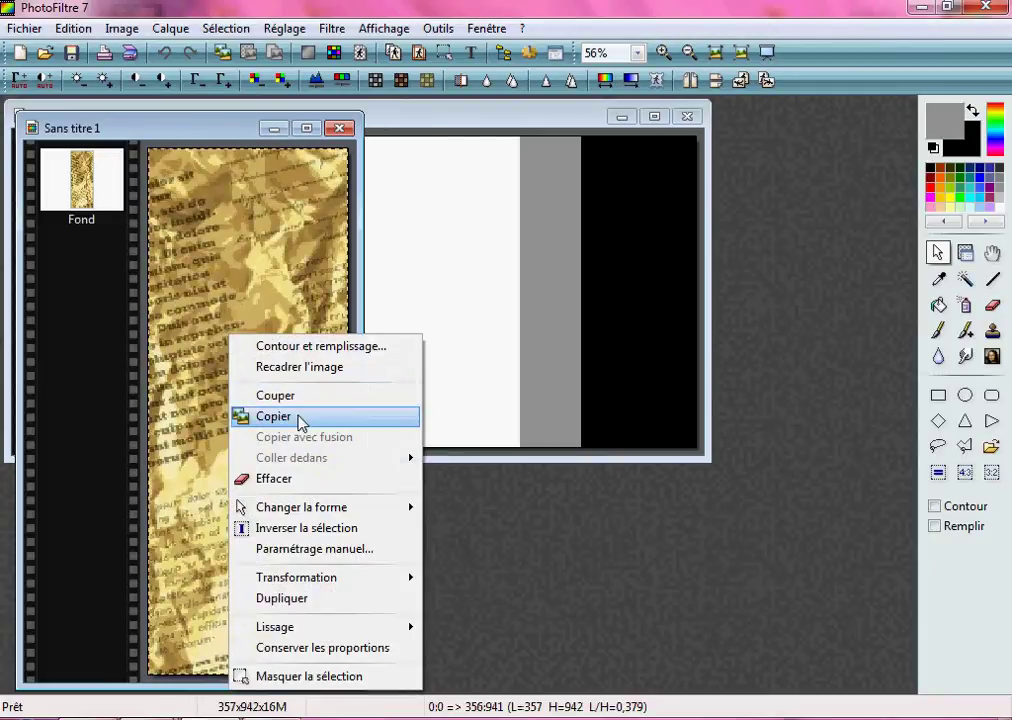
click(299, 418)
Paste the paper texture into patron à colonne.jpg and position it over the left black column.
click(418, 117)
right_click(354, 207)
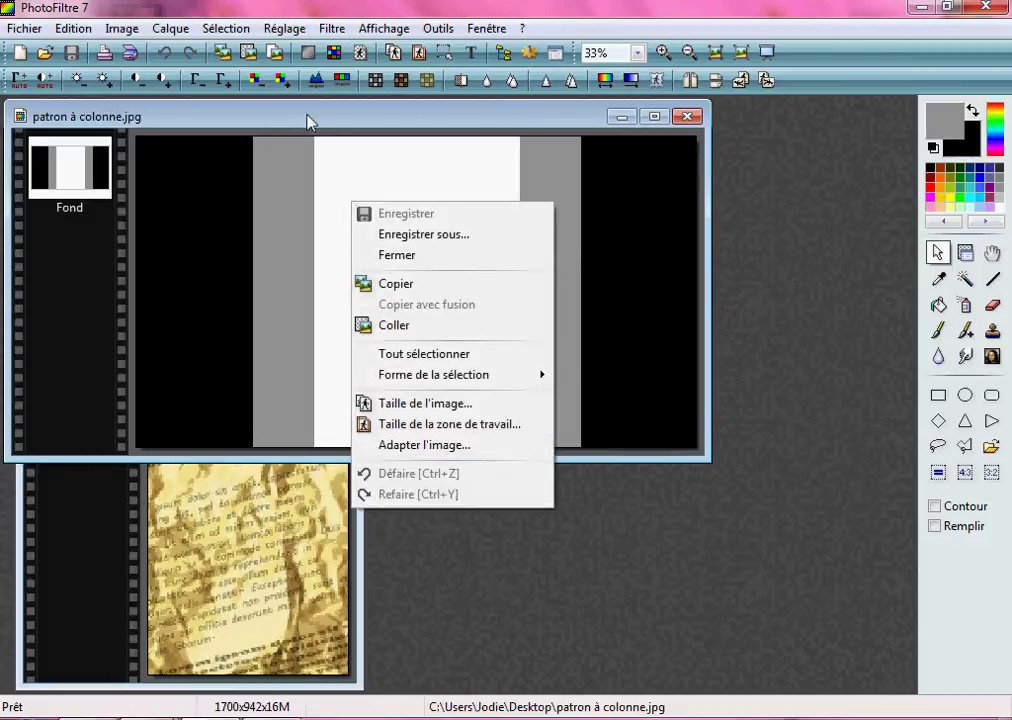
right_click(321, 197)
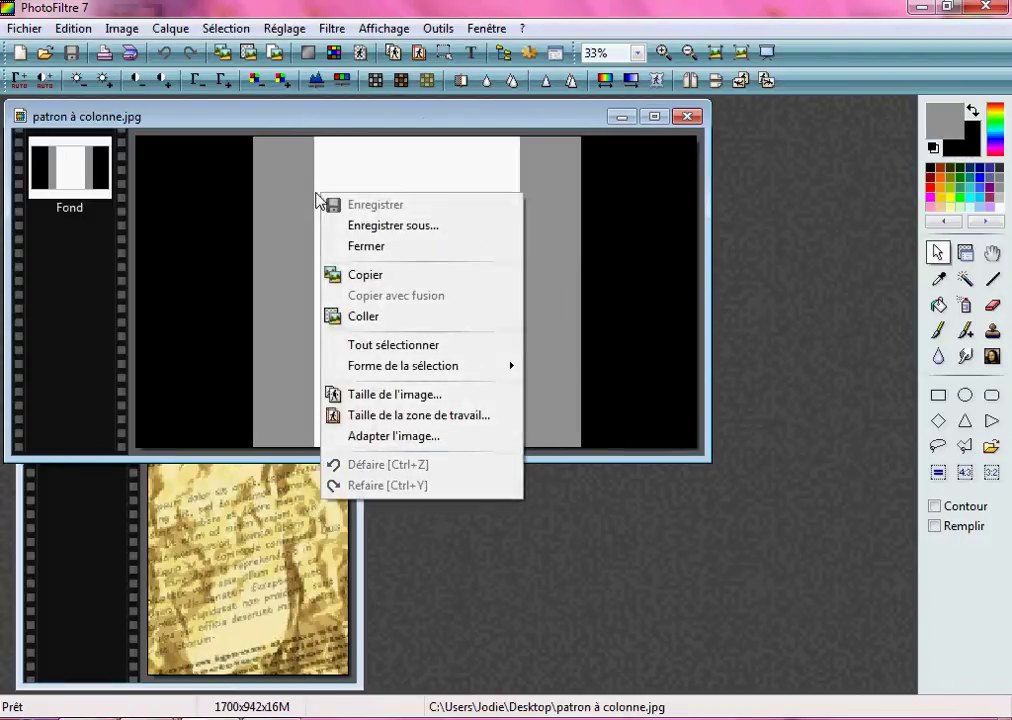
click(380, 318)
drag(439, 293, 217, 294)
scroll(463, 321, up, 1)
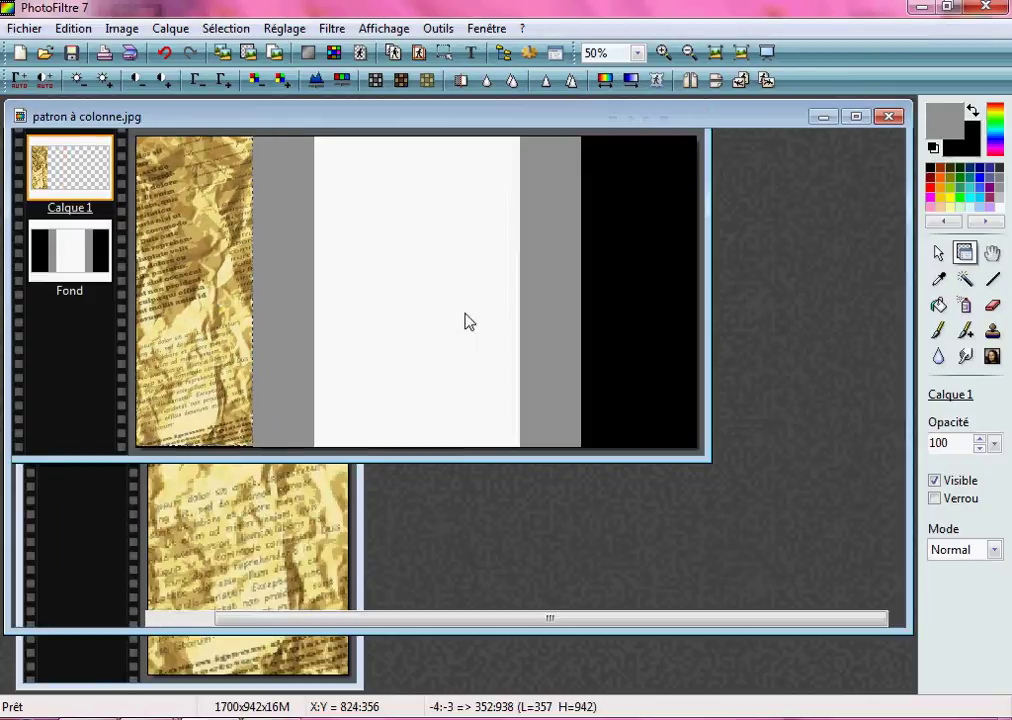
drag(409, 620, 235, 611)
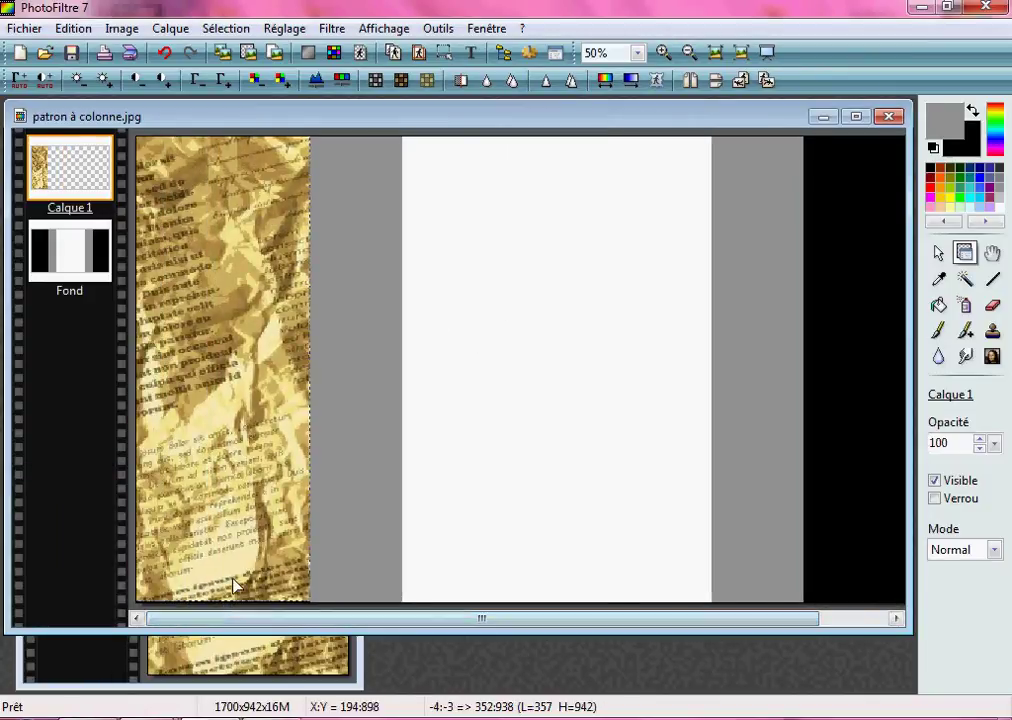
right_click(227, 508)
drag(194, 440, 196, 442)
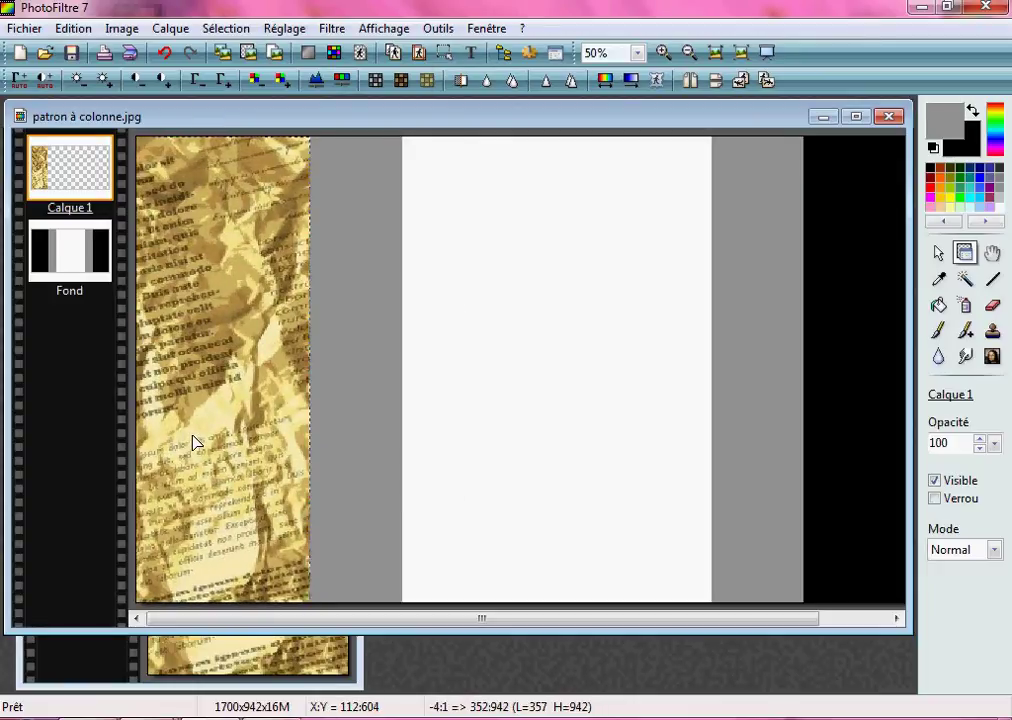
Put the pasted texture layer in resize mode and scale it proportionally to about 333 × 879 pixels.
right_click(195, 441)
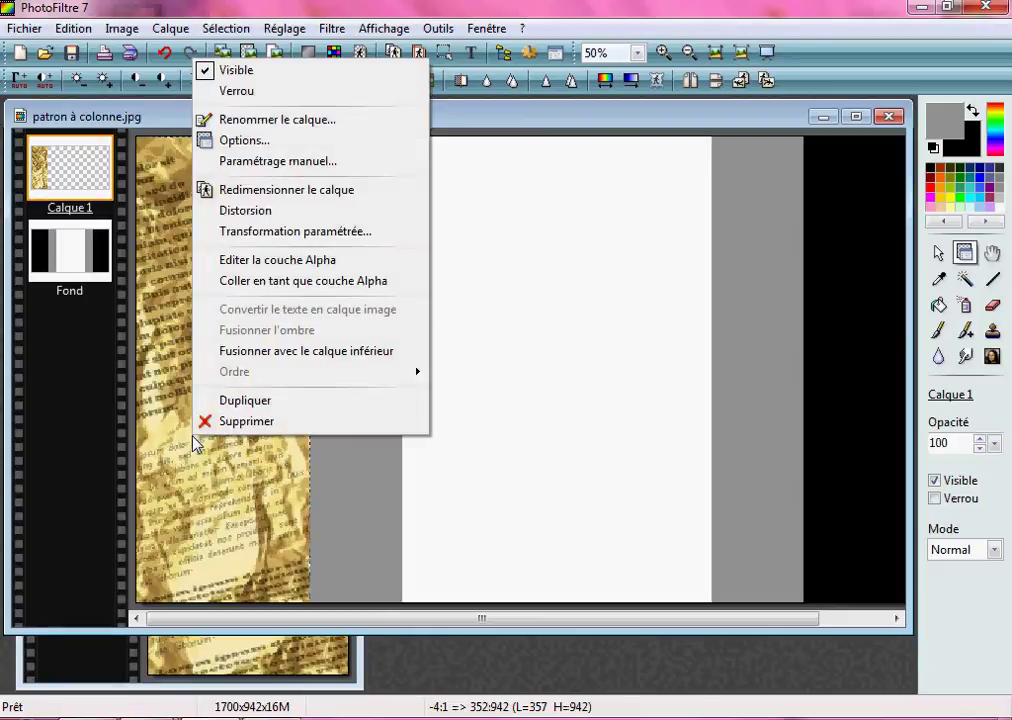
click(314, 193)
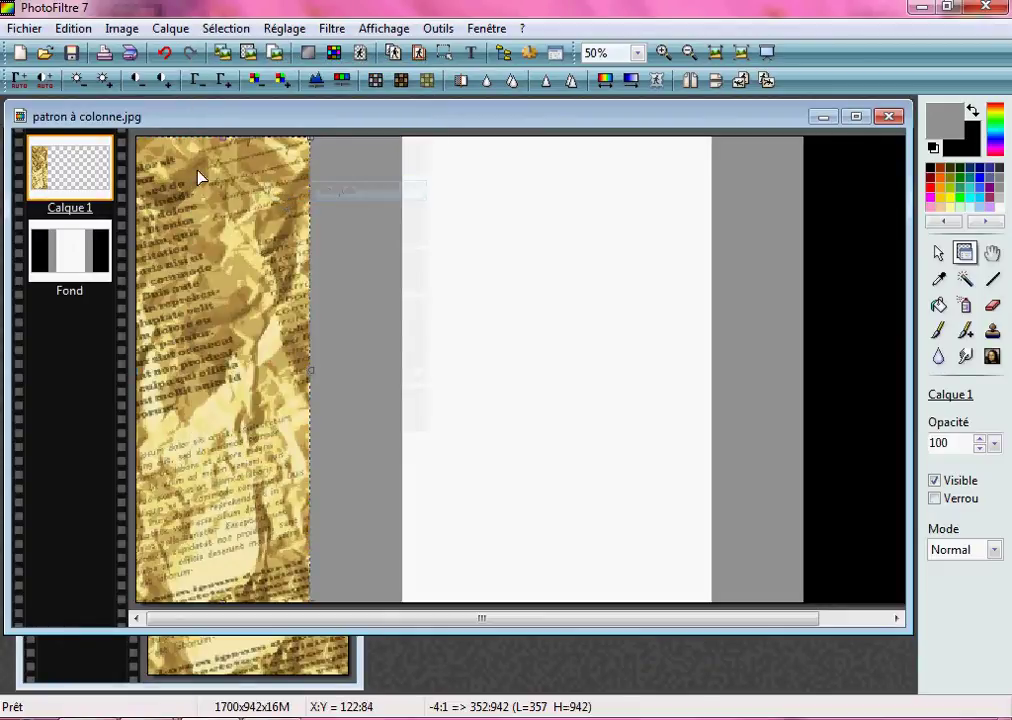
drag(213, 172, 213, 167)
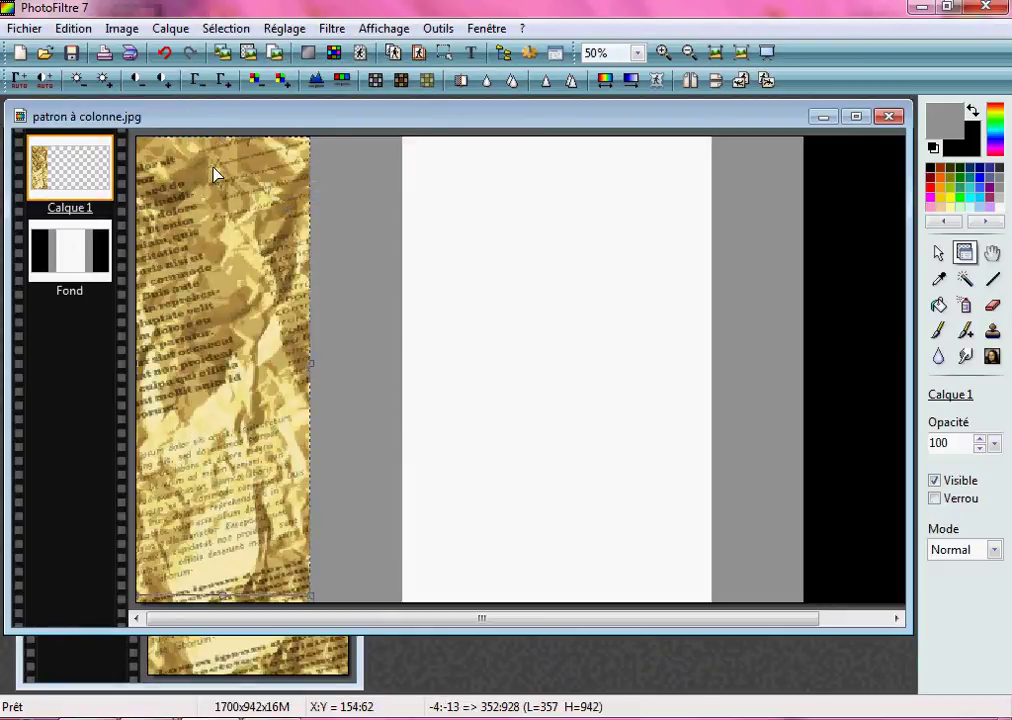
mouse_move(240, 523)
mouse_down()
mouse_move(238, 535)
mouse_move(239, 526)
mouse_up()
mouse_move(220, 603)
mouse_down()
mouse_move(233, 619)
mouse_move(224, 617)
mouse_up()
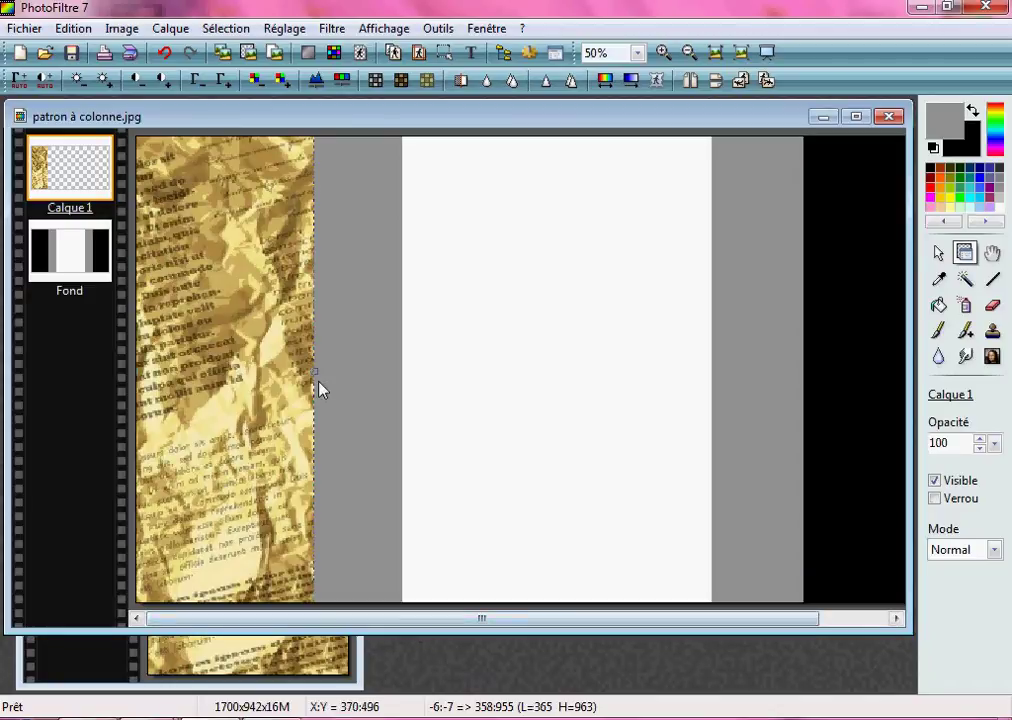
drag(315, 377, 300, 377)
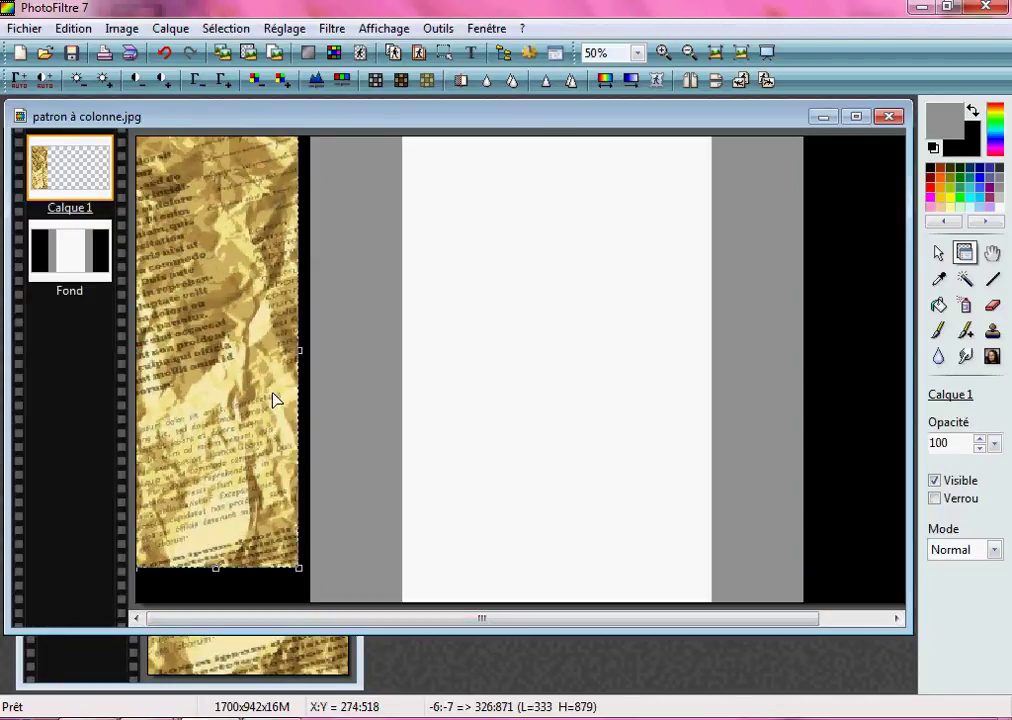
Release the proportions and stretch the left texture layer to about 357 × 957 pixels to cover the black column.
right_click(279, 401)
click(323, 438)
drag(301, 352, 311, 353)
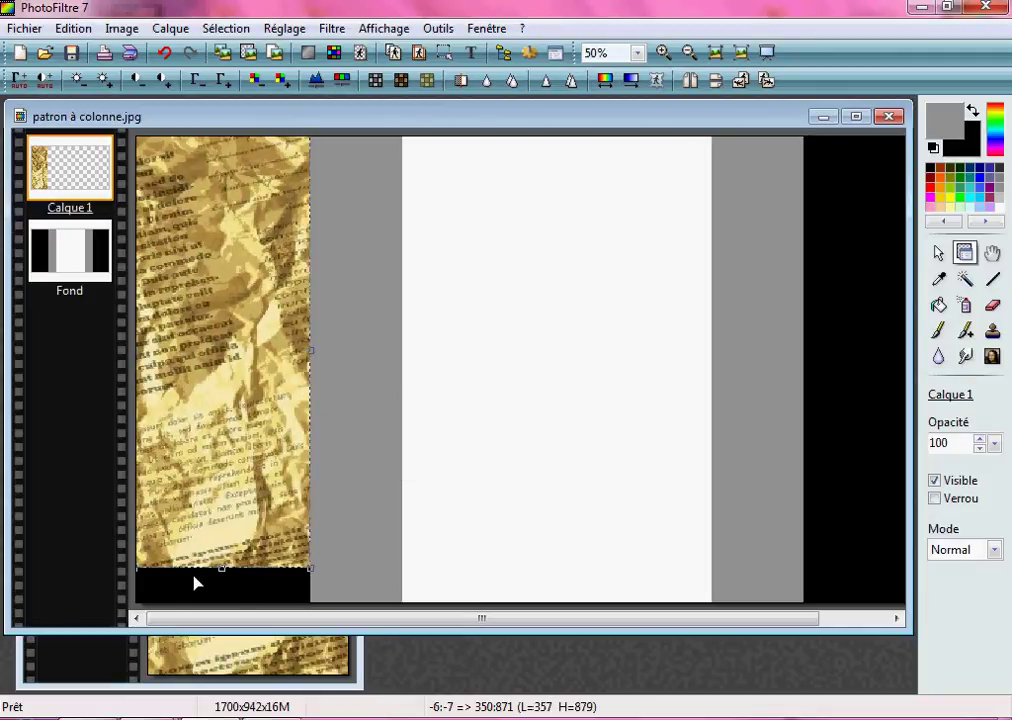
drag(227, 576, 224, 610)
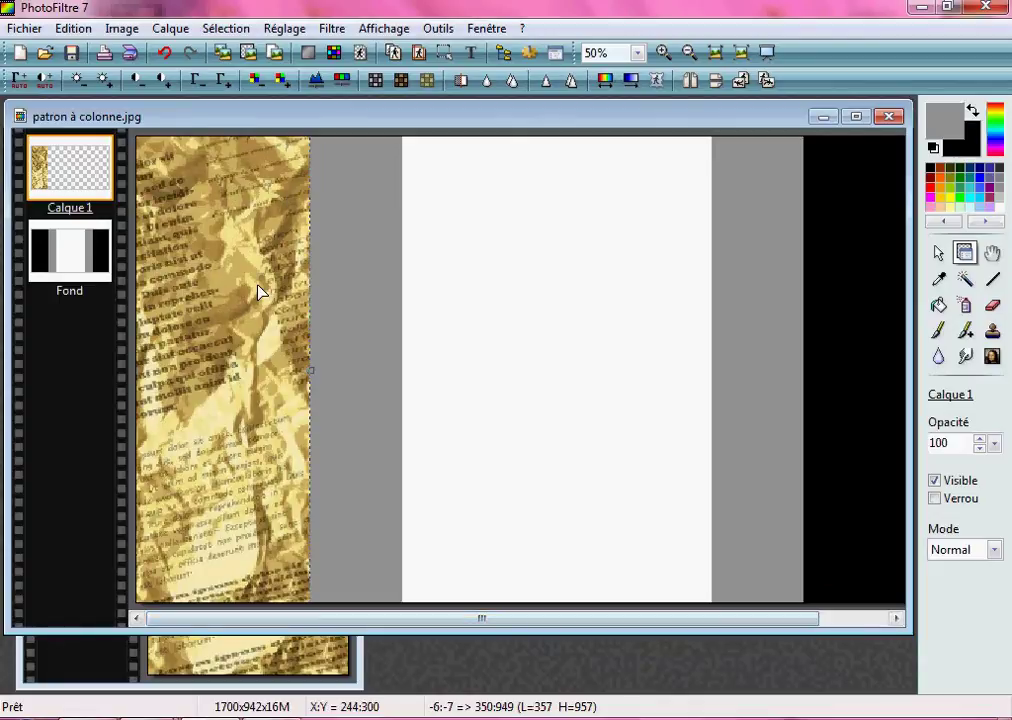
Widen the left texture layer slightly to about 358 pixels and validate the resize.
scroll(258, 287, down, 1)
scroll(250, 290, up, 2)
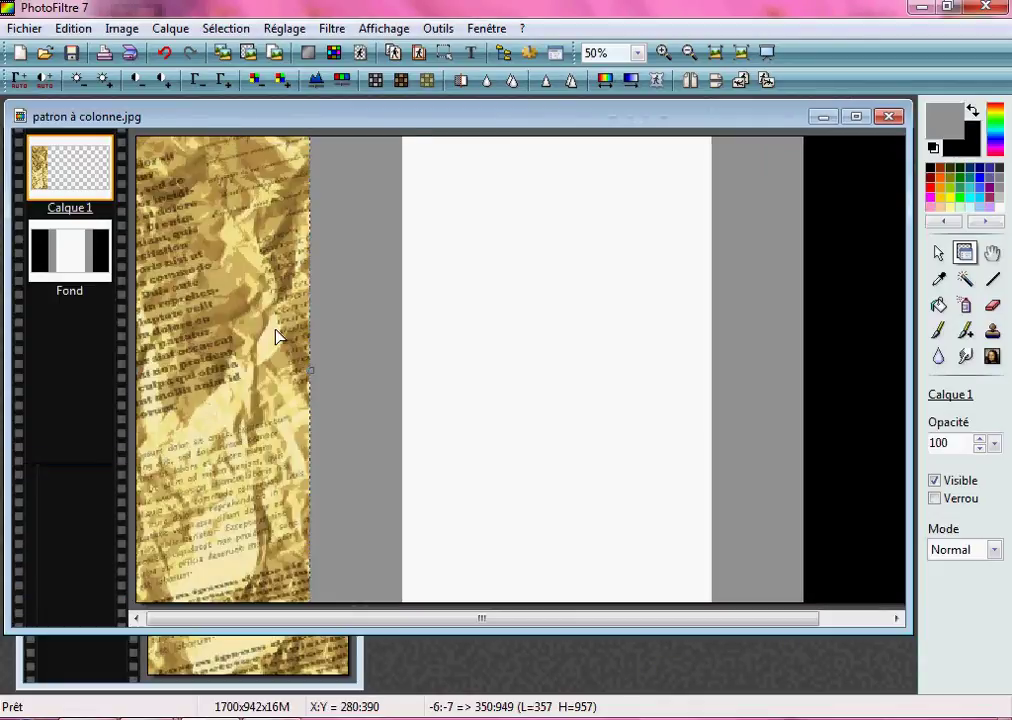
scroll(290, 338, up, 1)
drag(894, 342, 894, 442)
drag(485, 410, 486, 414)
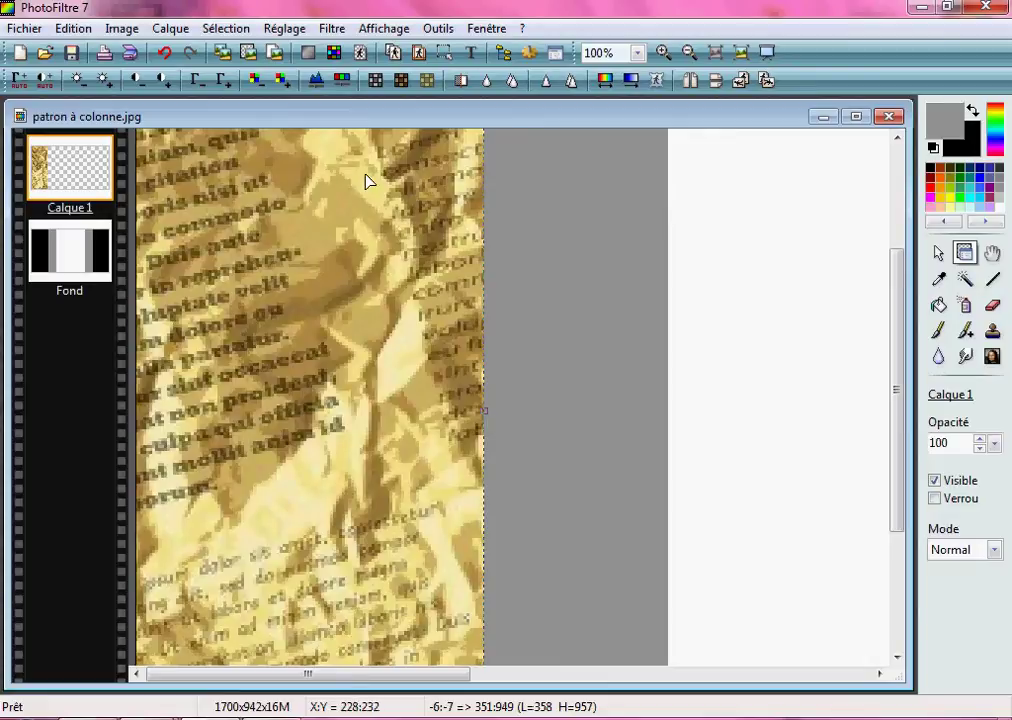
scroll(323, 183, down, 2)
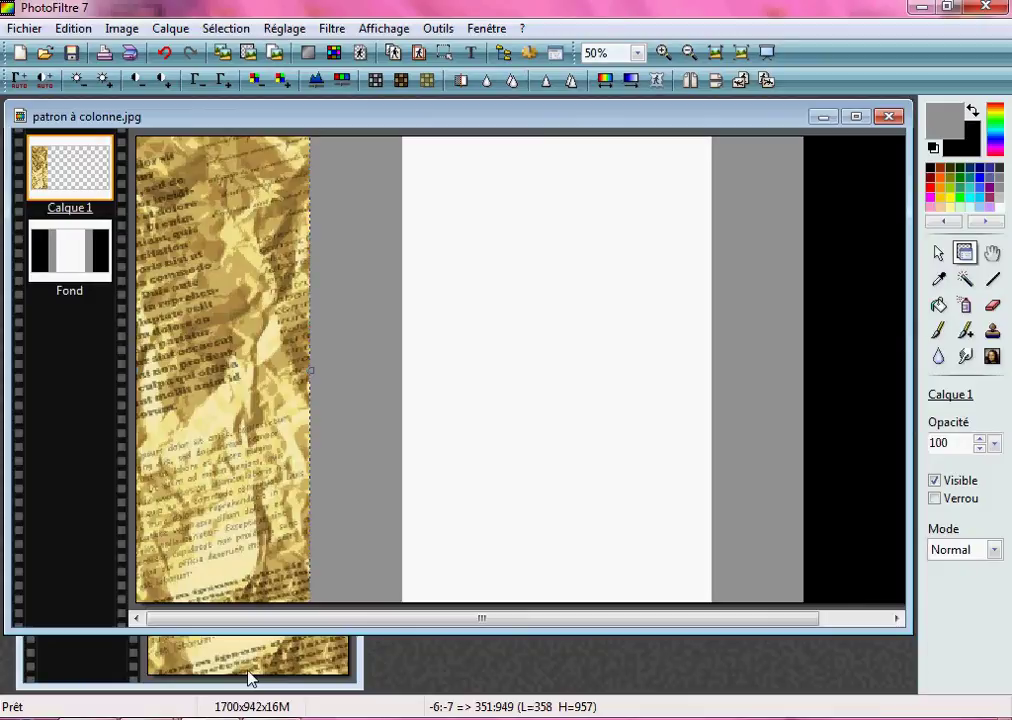
scroll(265, 488, down, 1)
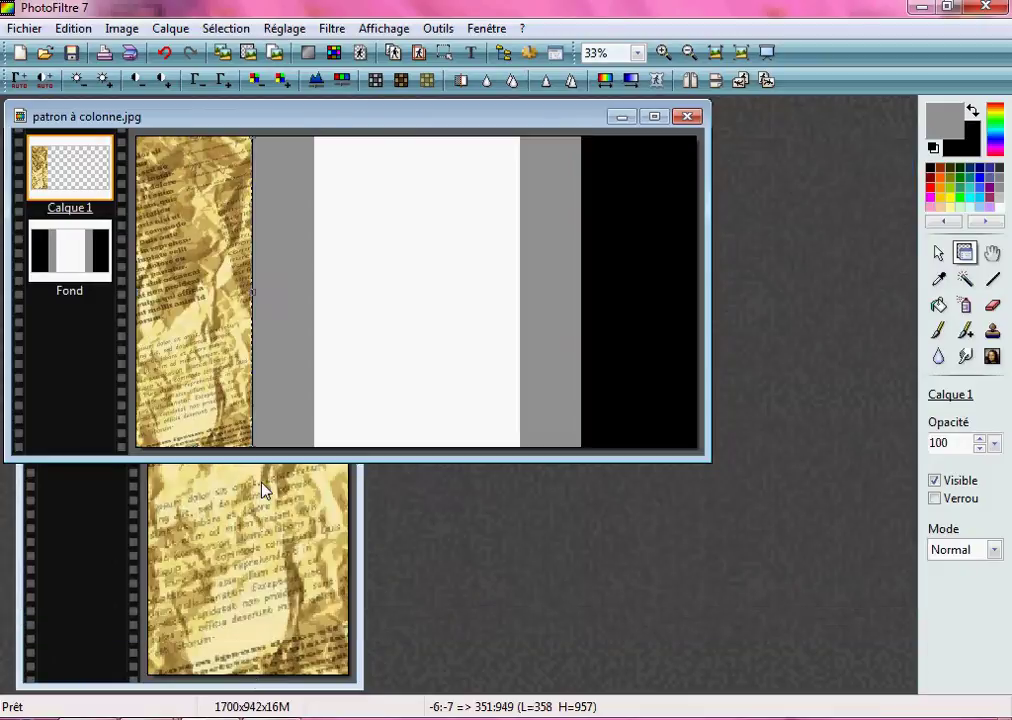
scroll(239, 376, up, 2)
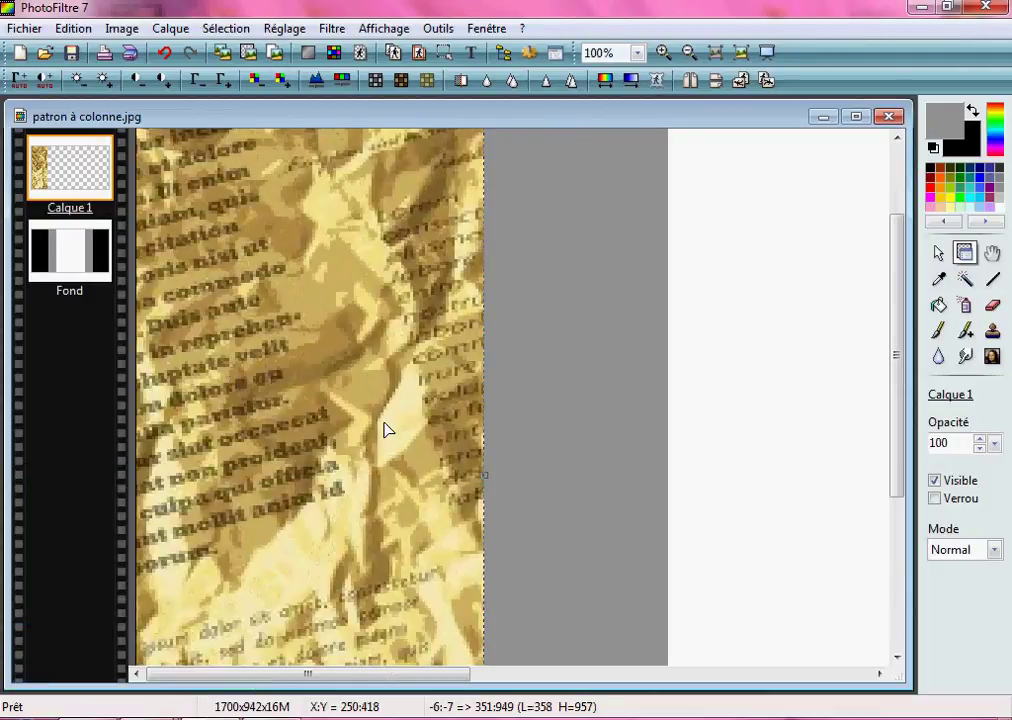
scroll(389, 431, down, 1)
right_click(330, 407)
click(342, 415)
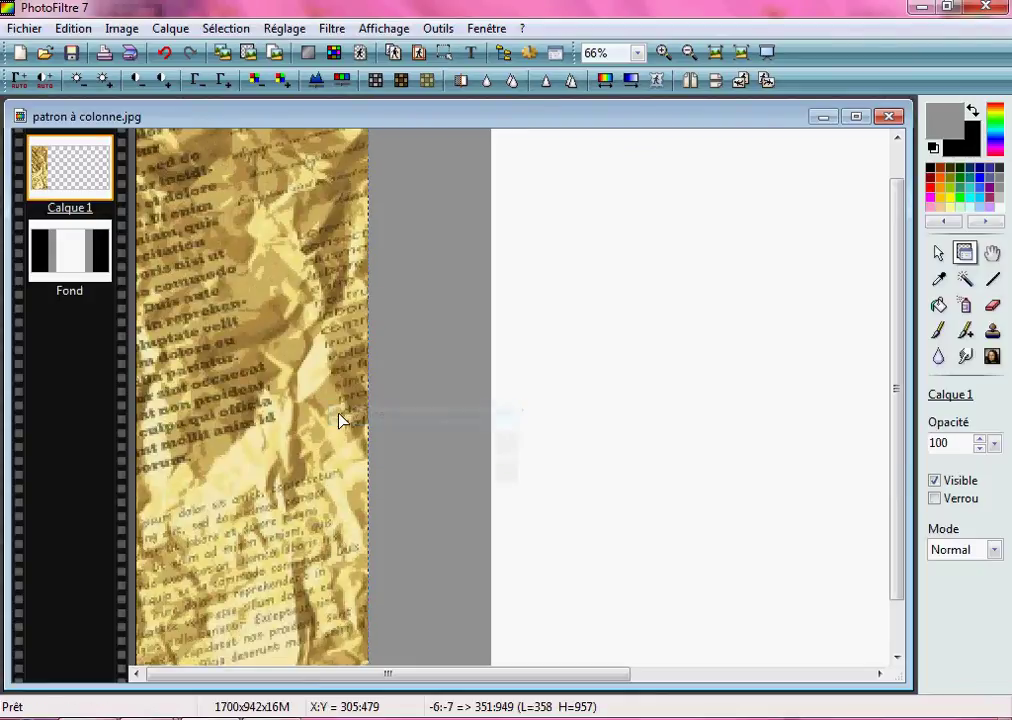
Measure the right black column with a rectangular selection drawn around it.
scroll(268, 418, down, 1)
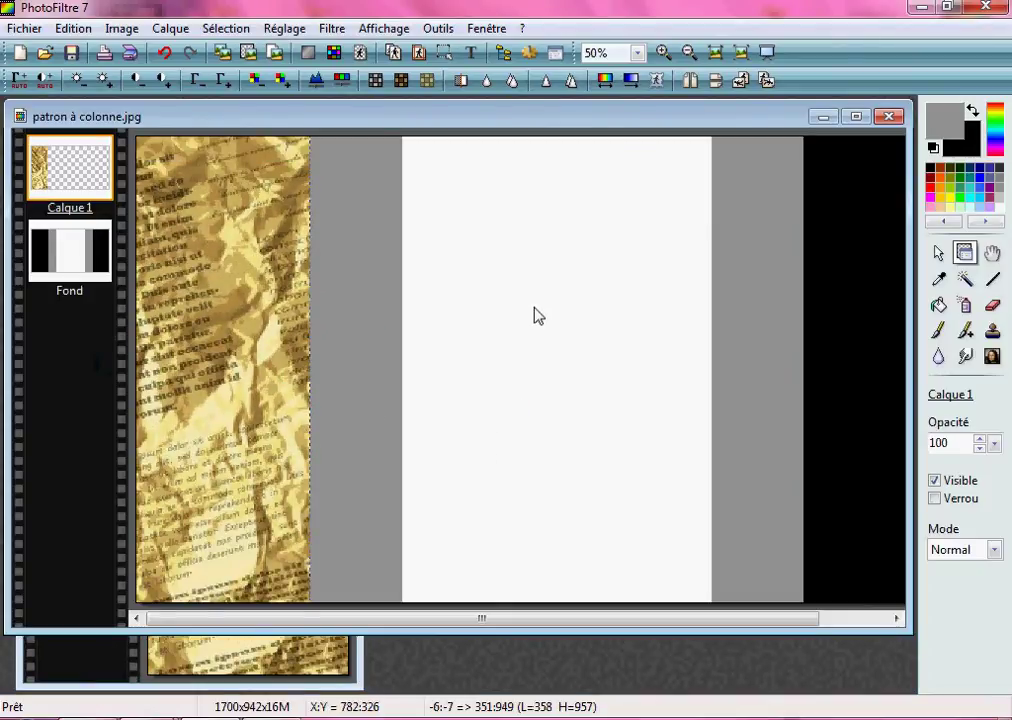
scroll(534, 308, down, 1)
scroll(271, 350, up, 5)
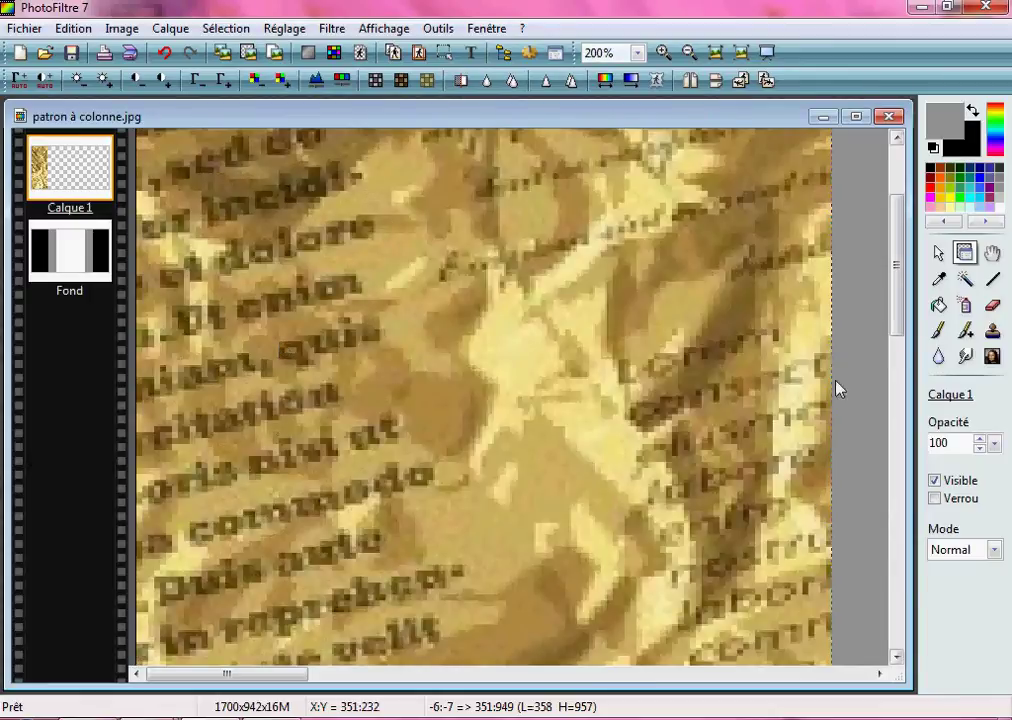
scroll(836, 389, down, 5)
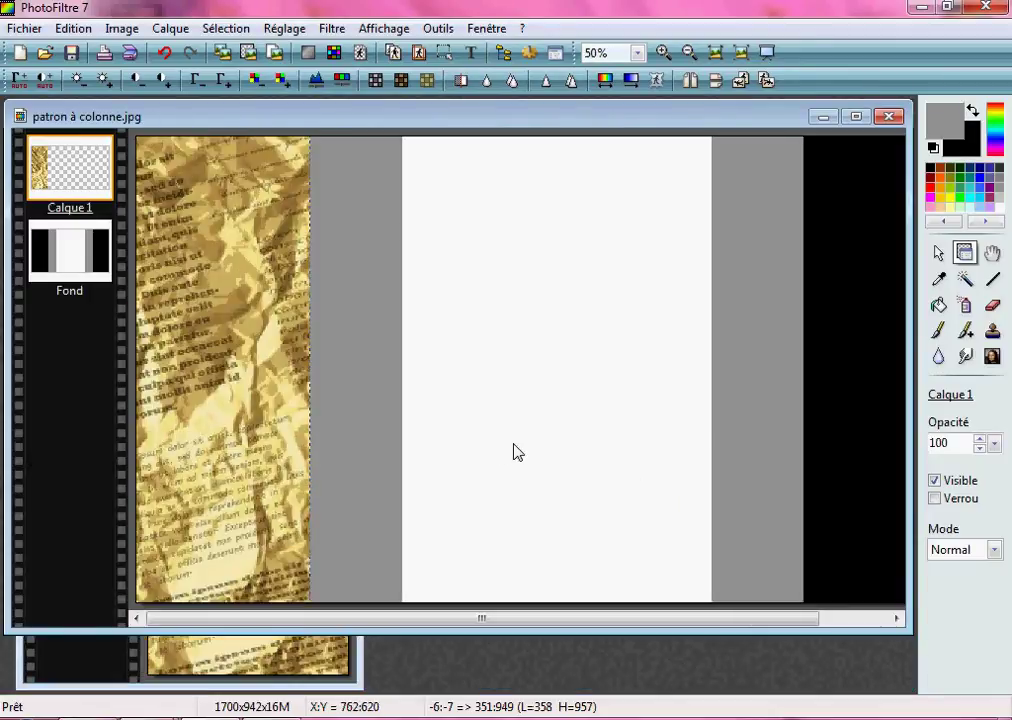
drag(592, 620, 815, 621)
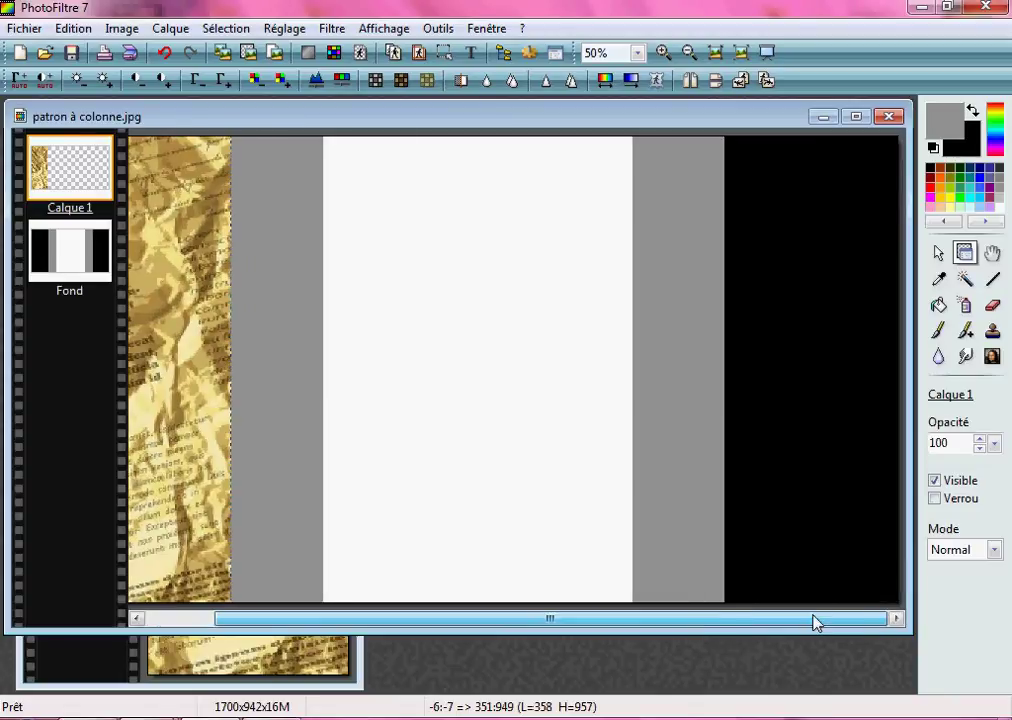
click(938, 253)
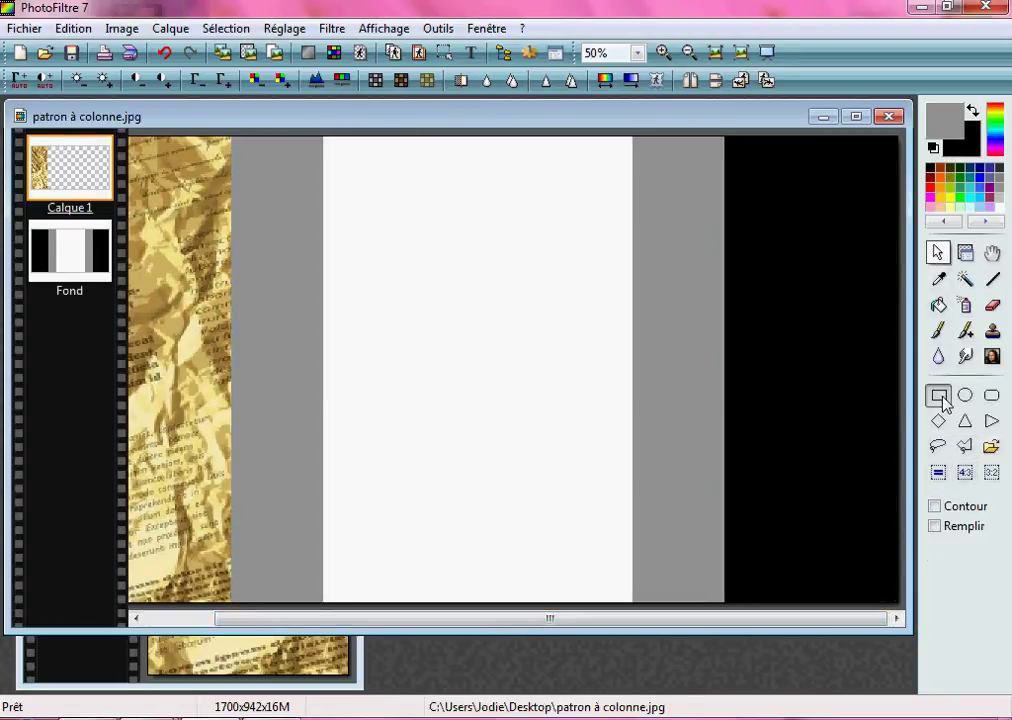
drag(727, 142, 924, 665)
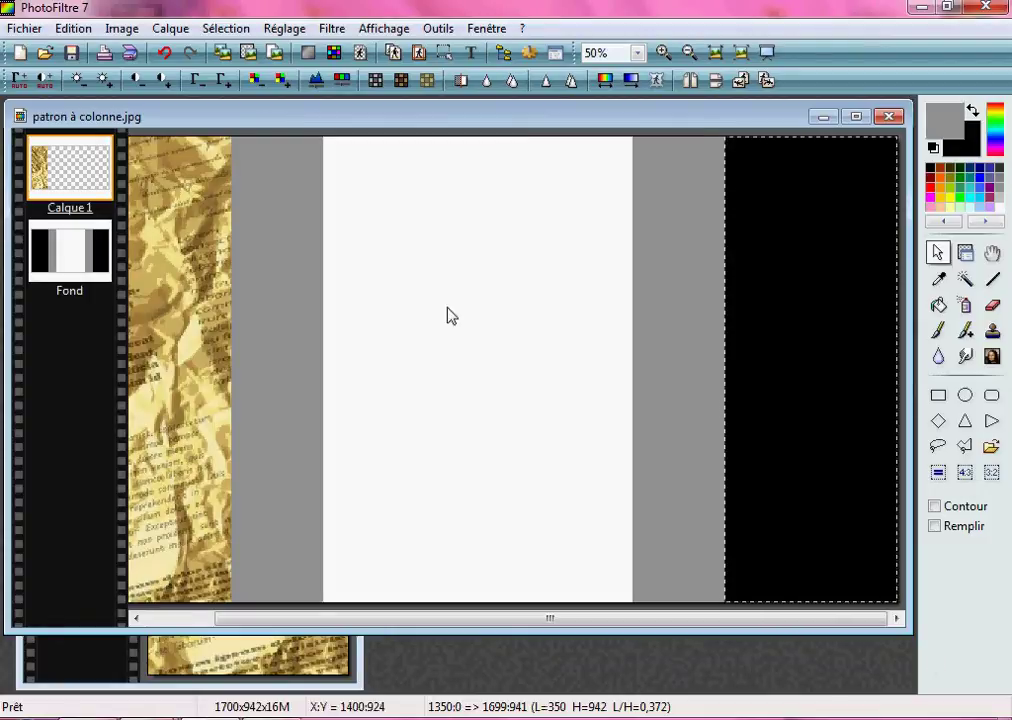
Create a new 350 × 942 pixel image filled with the same crumpled-paper background pattern.
click(20, 52)
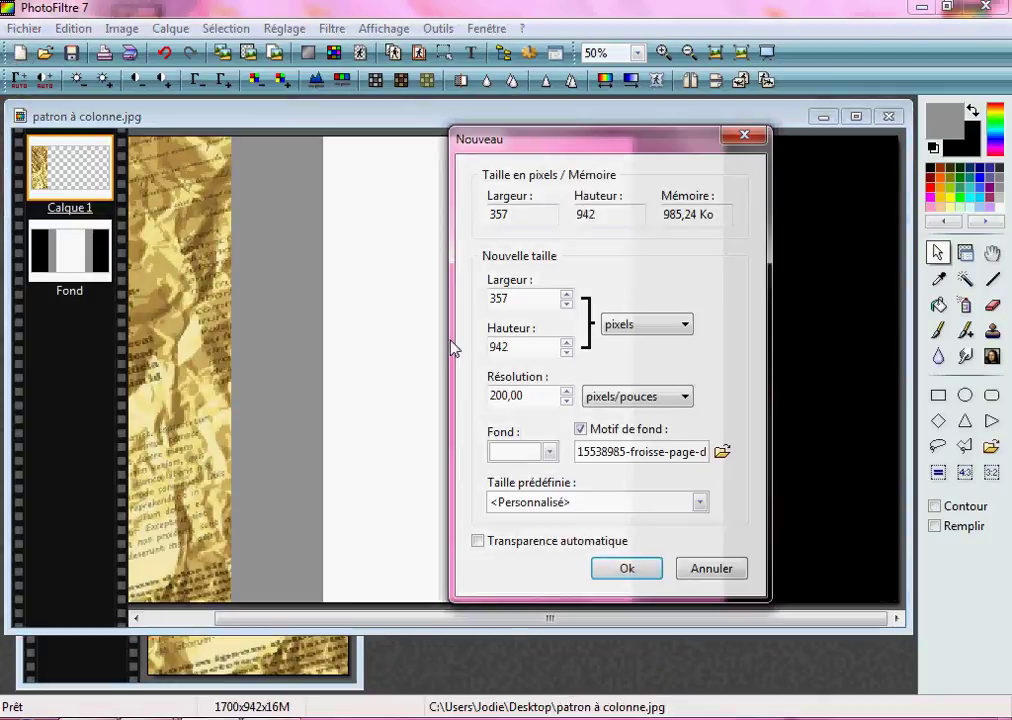
text(350)
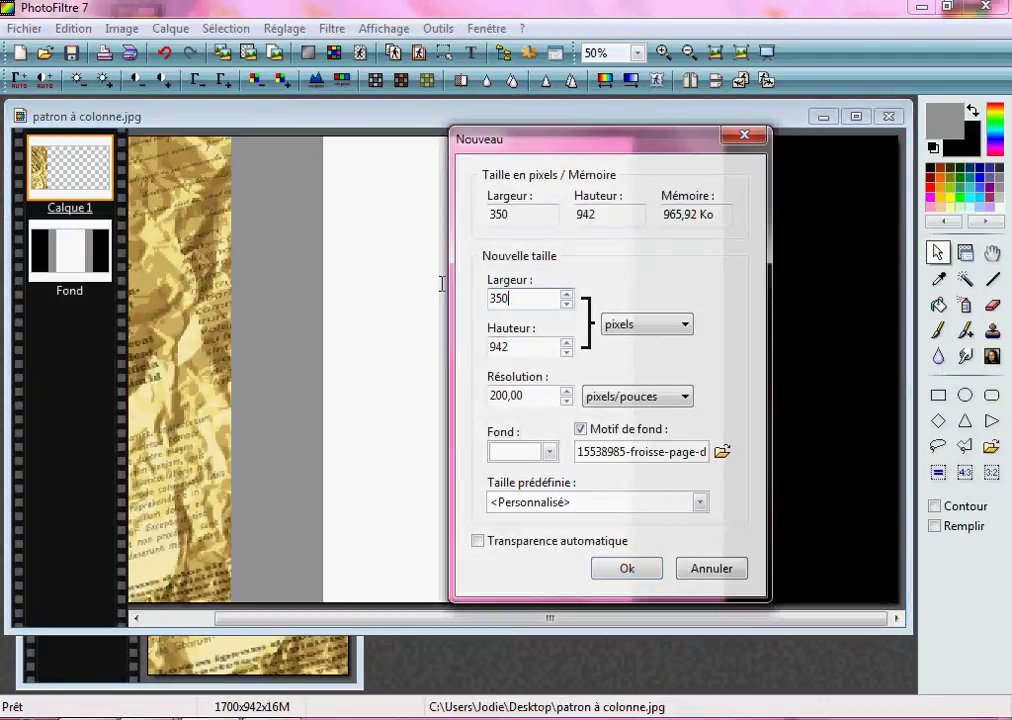
click(638, 570)
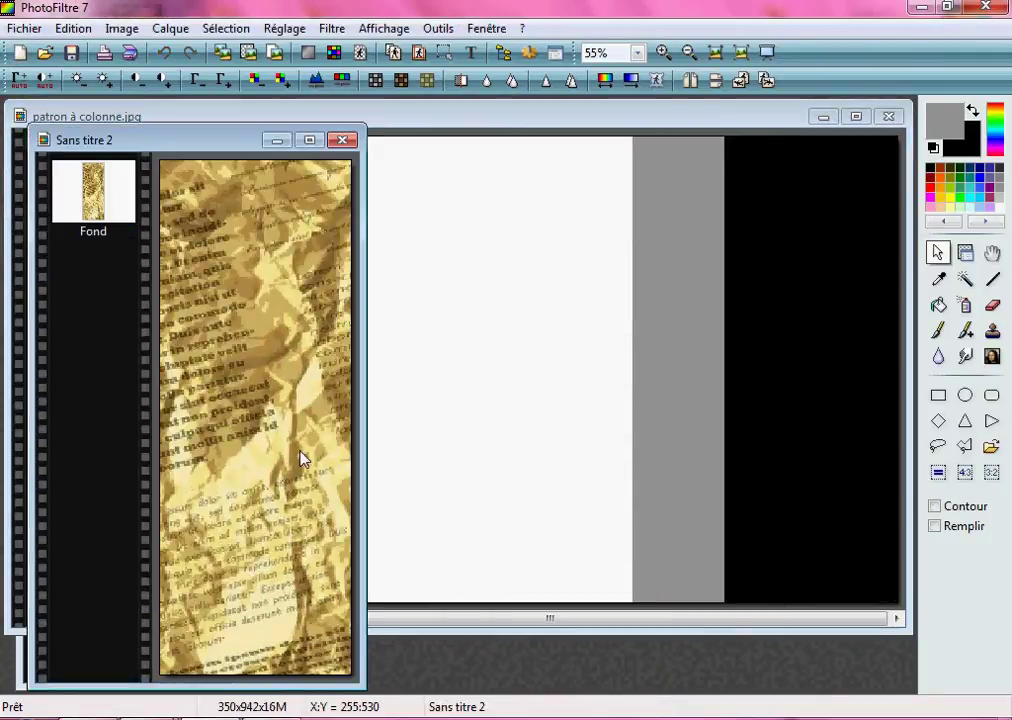
Copy the whole new crumpled-paper image and paste it into patron à colonne.jpg as a new layer.
key(ctrl+a)
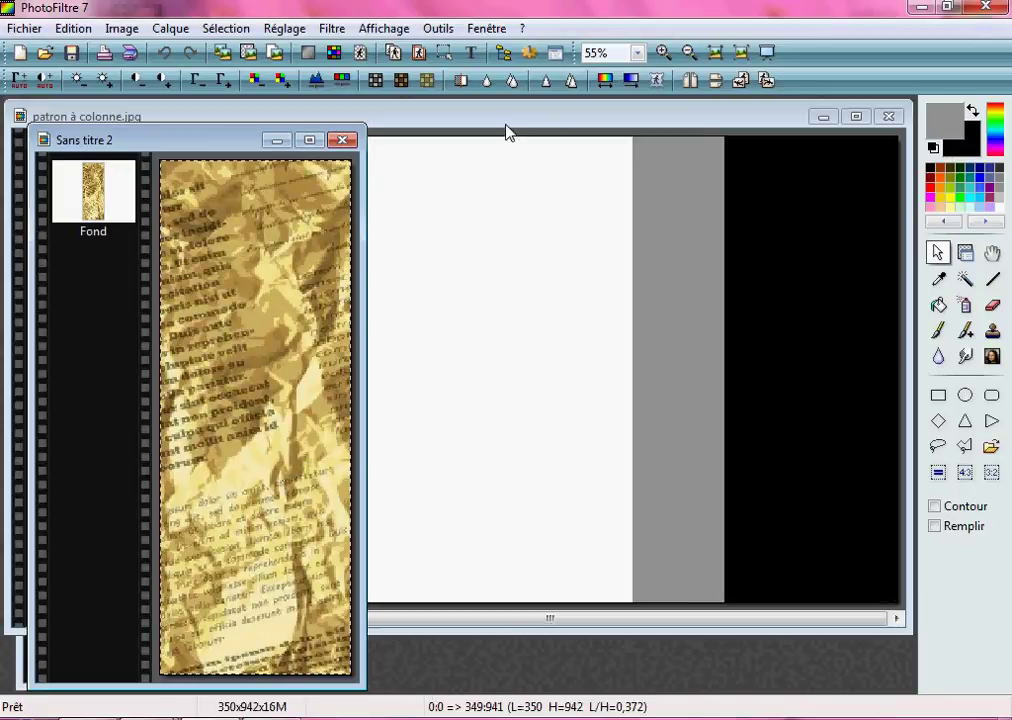
right_click(286, 312)
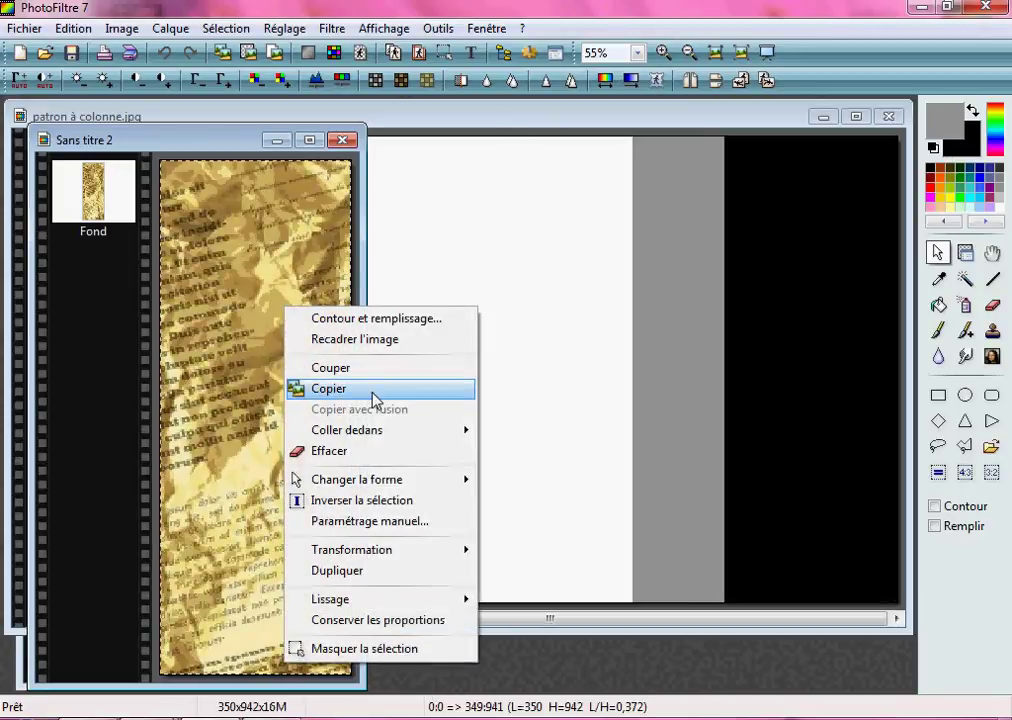
click(374, 394)
click(486, 121)
scroll(463, 300, down, 2)
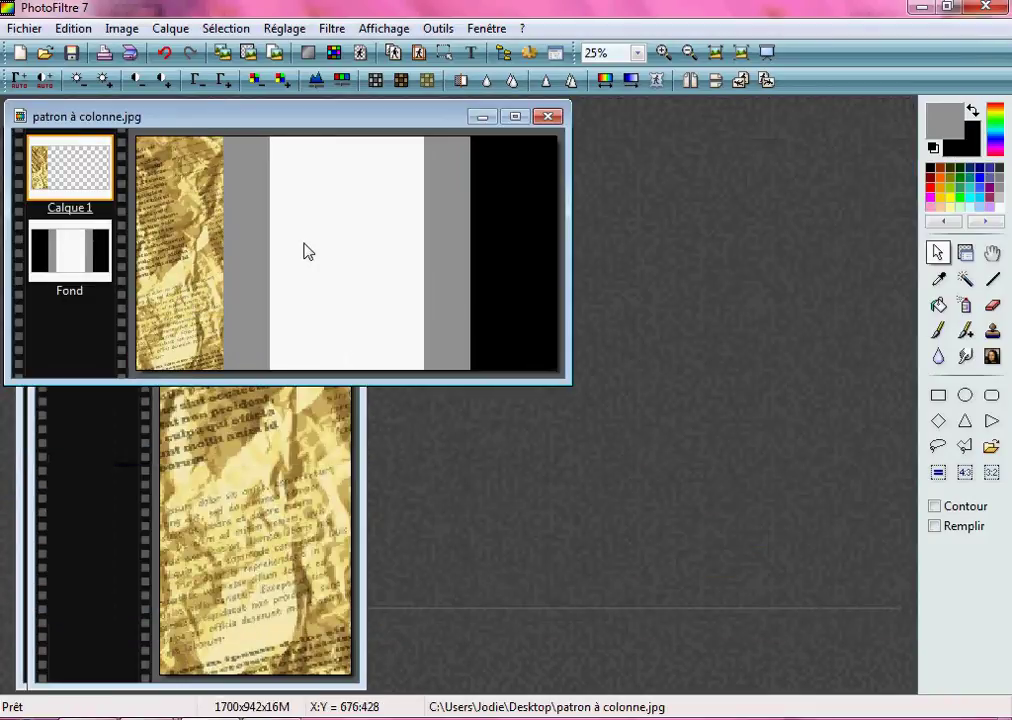
right_click(305, 244)
click(388, 368)
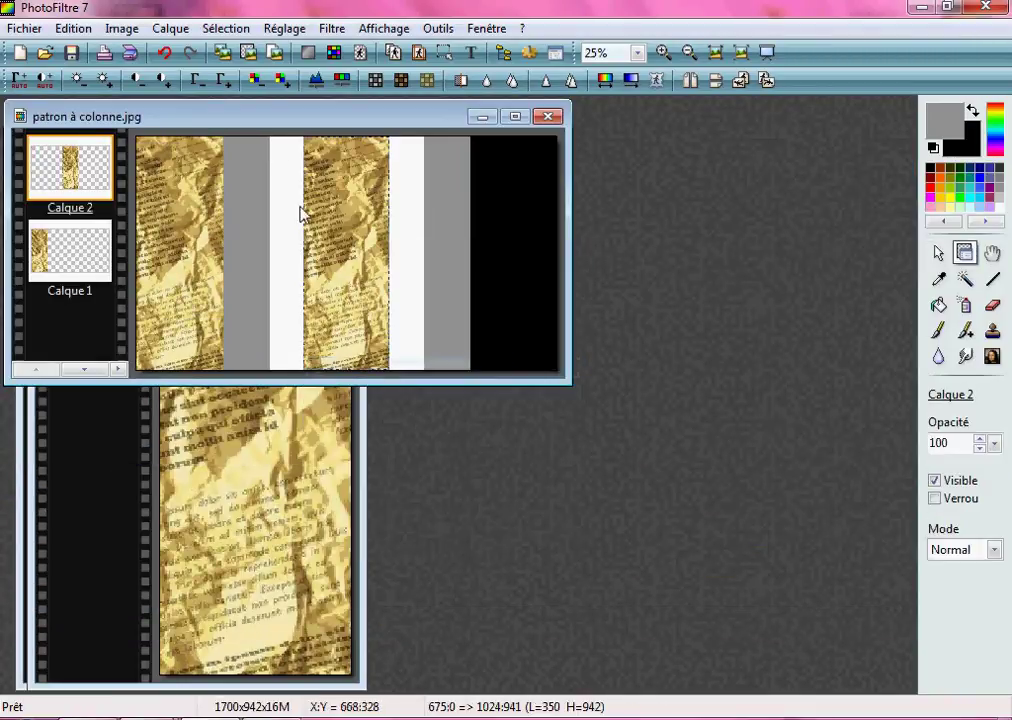
Flip the pasted texture layer horizontally and position it over the right black column.
click(690, 80)
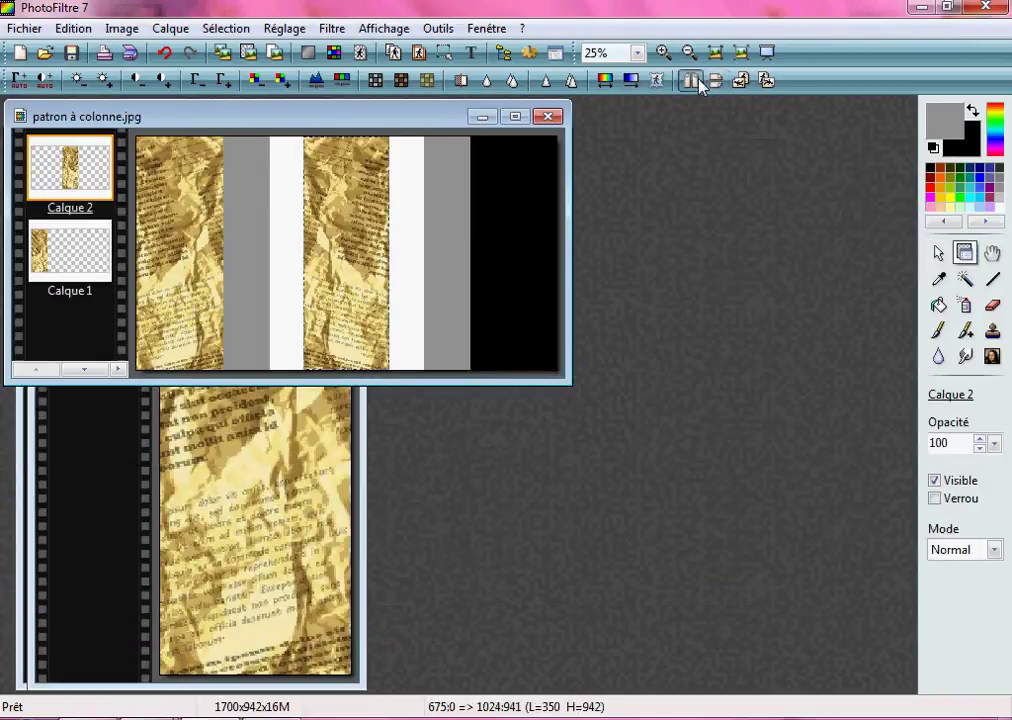
drag(336, 262, 512, 257)
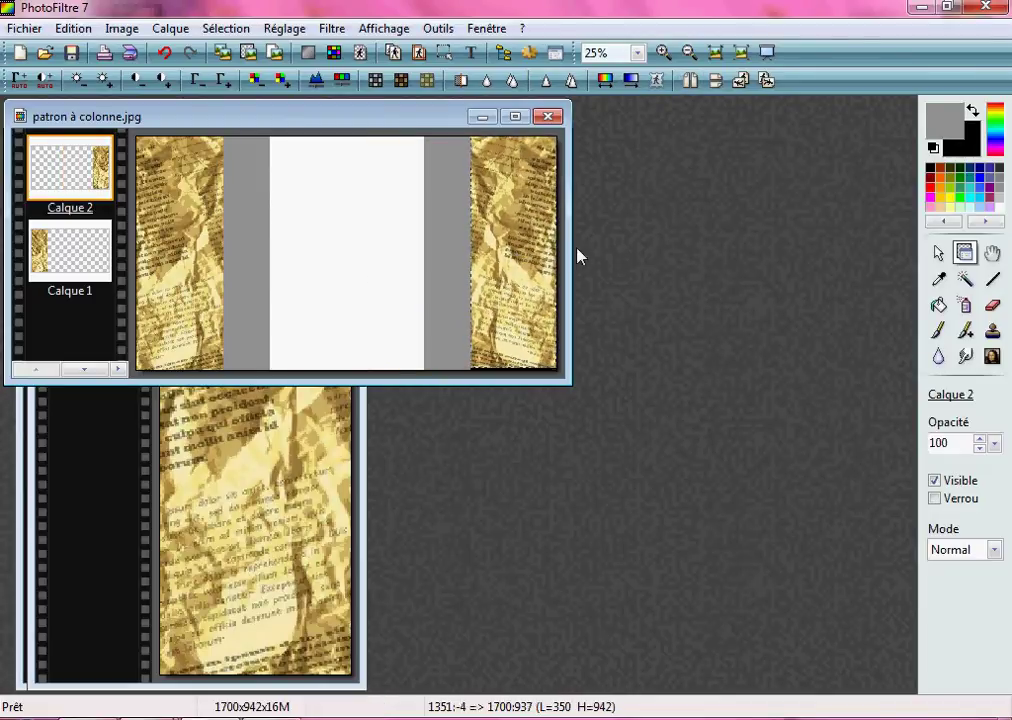
key(ctrl+plus)
key(ctrl+plus)
mouse_move(830, 398)
mouse_down()
mouse_move(834, 407)
mouse_move(823, 399)
mouse_up()
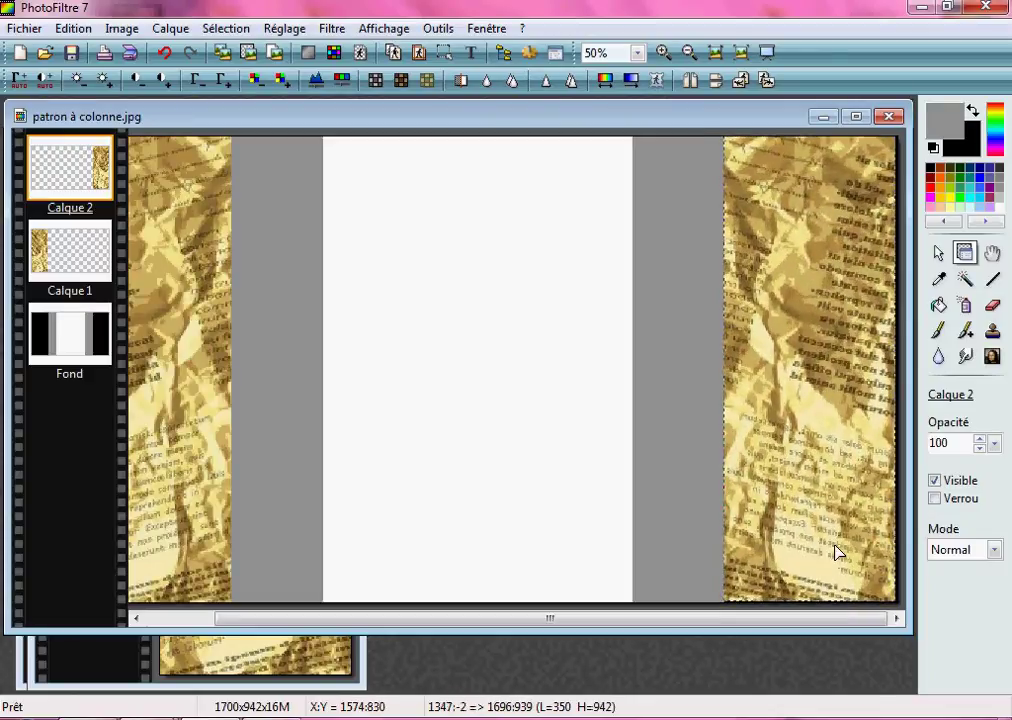
drag(803, 505, 817, 507)
drag(810, 507, 803, 506)
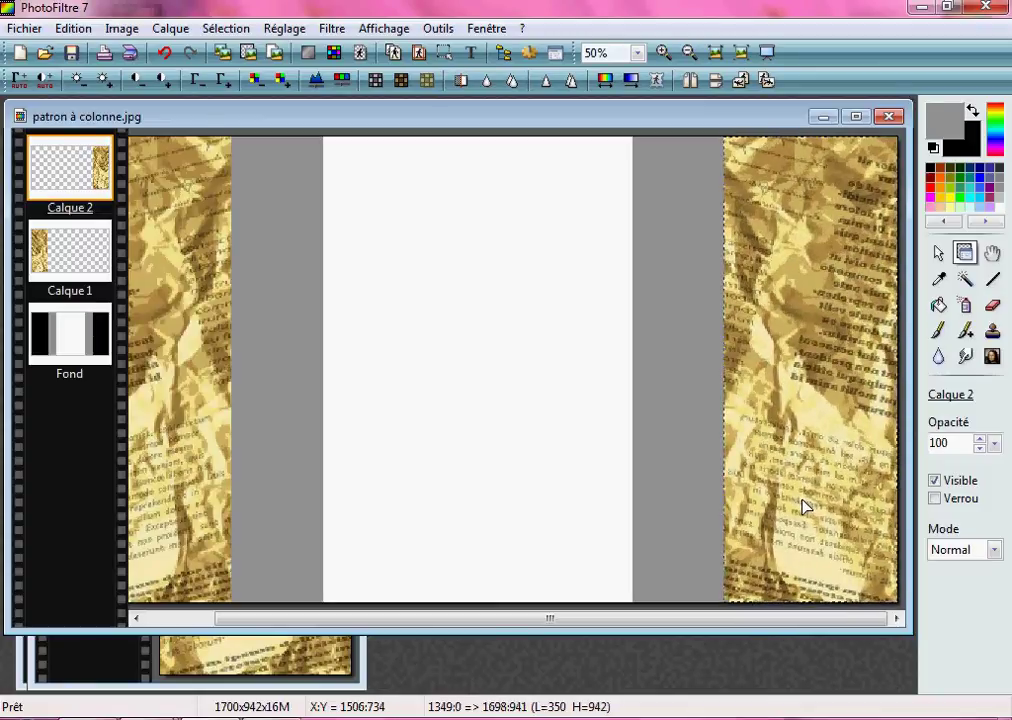
Resize the right texture layer to about 368 × 953 pixels so it overlaps the image edges, and validate it.
right_click(805, 507)
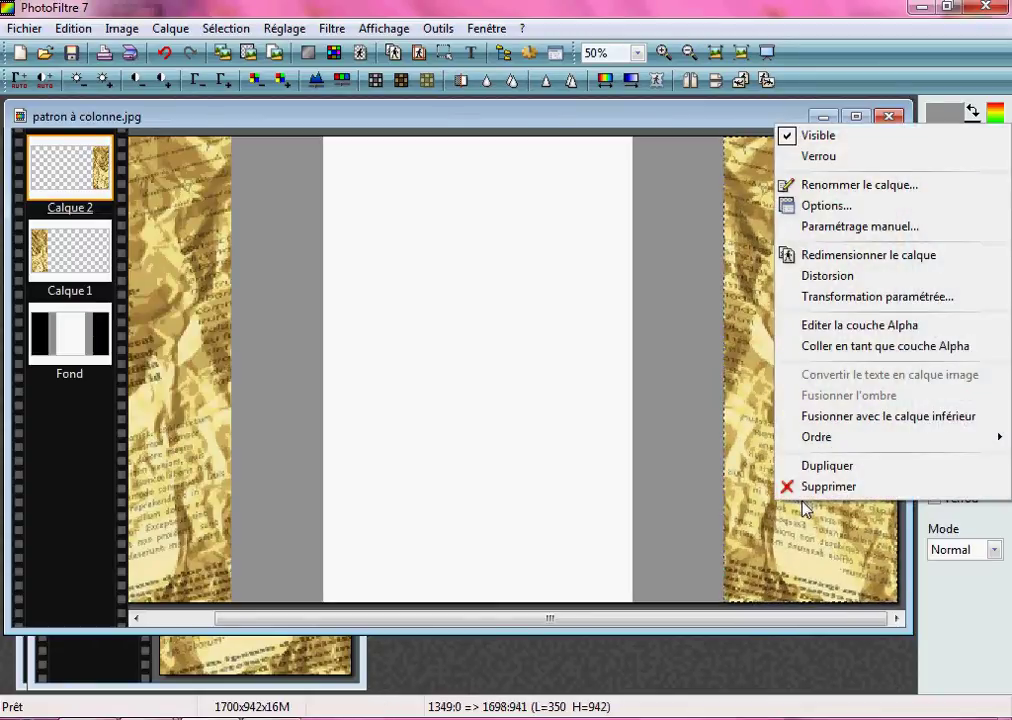
click(795, 256)
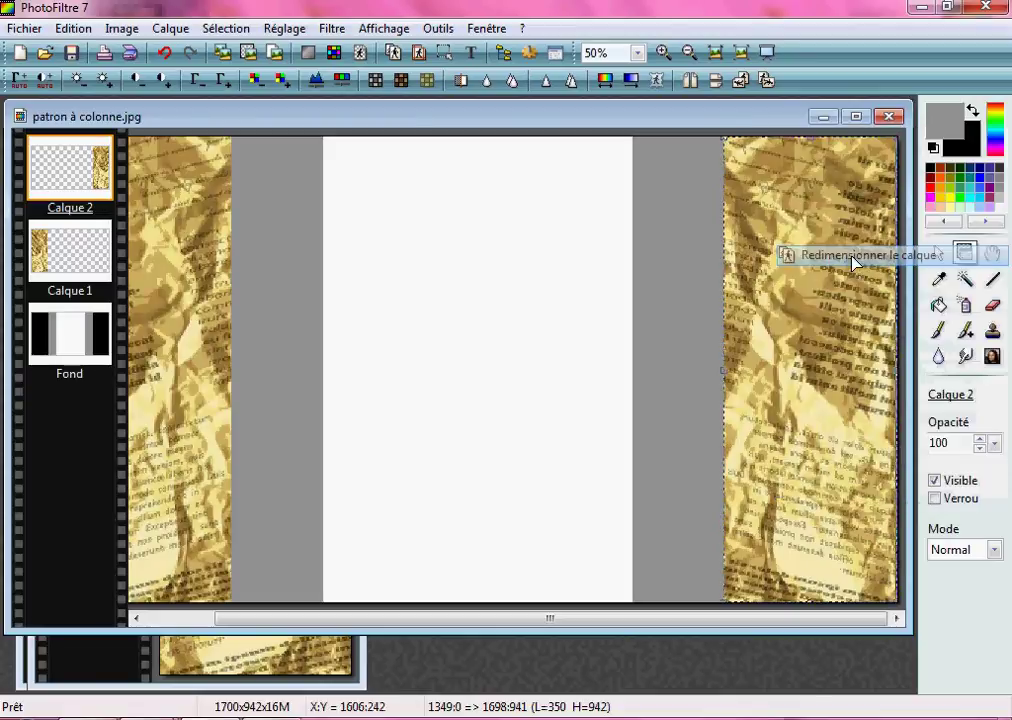
scroll(815, 600, up, 1)
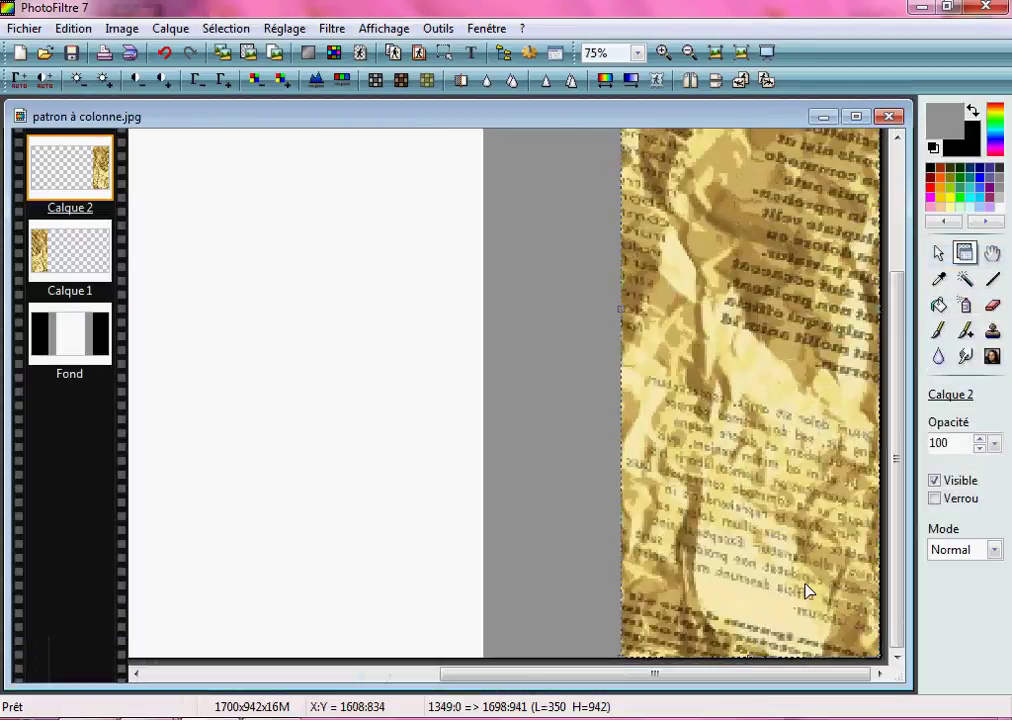
right_click(793, 510)
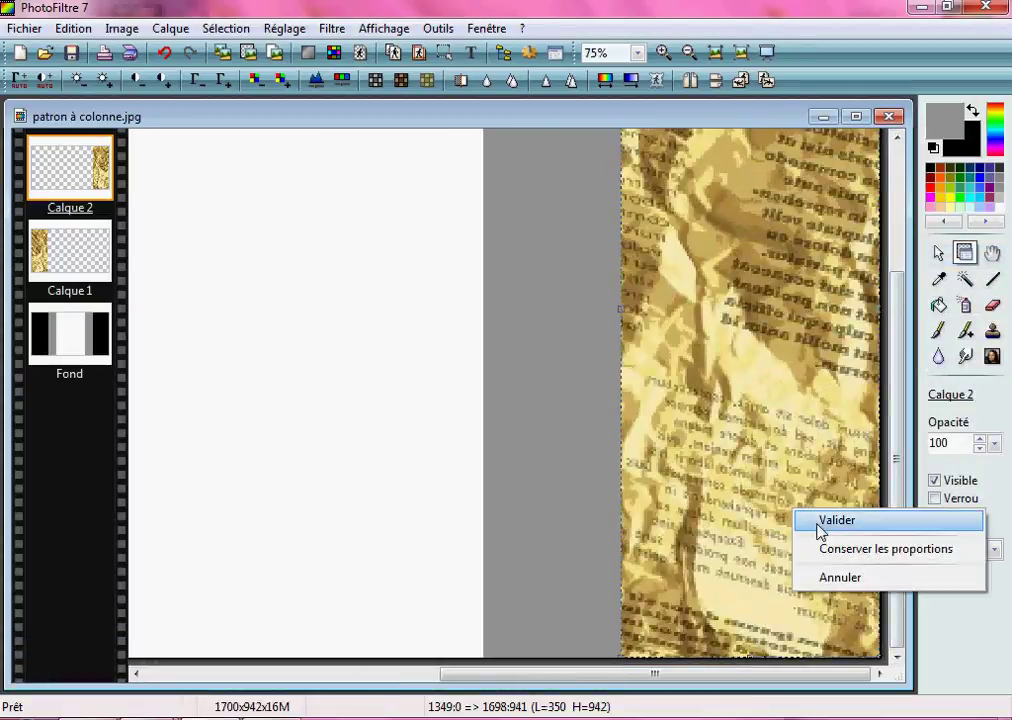
drag(755, 665, 761, 671)
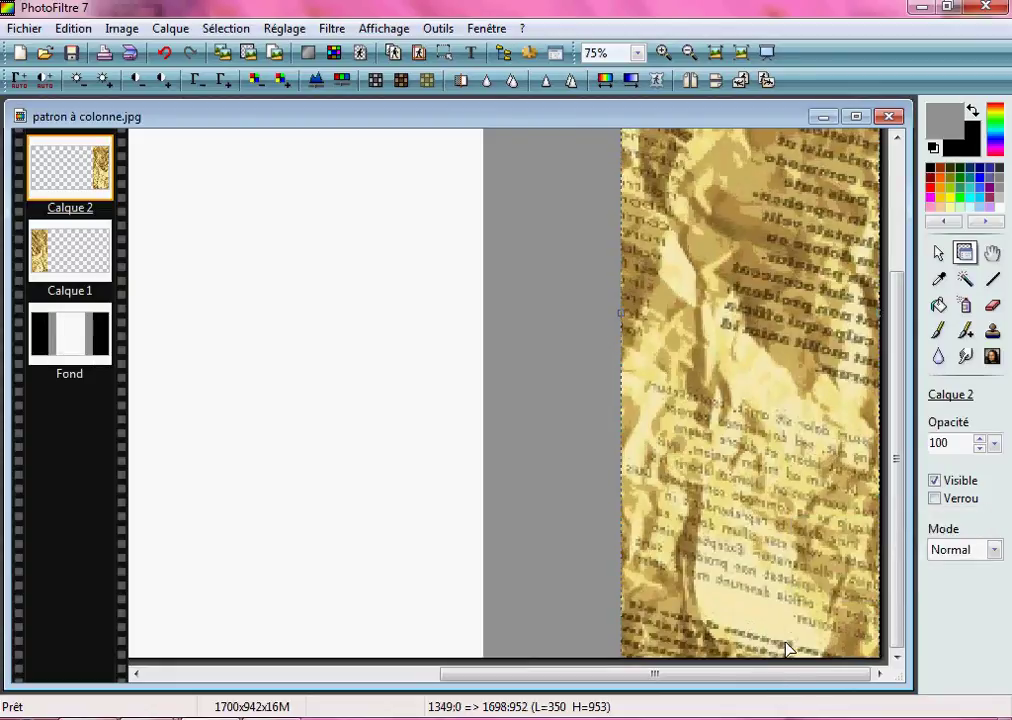
drag(898, 384, 937, 226)
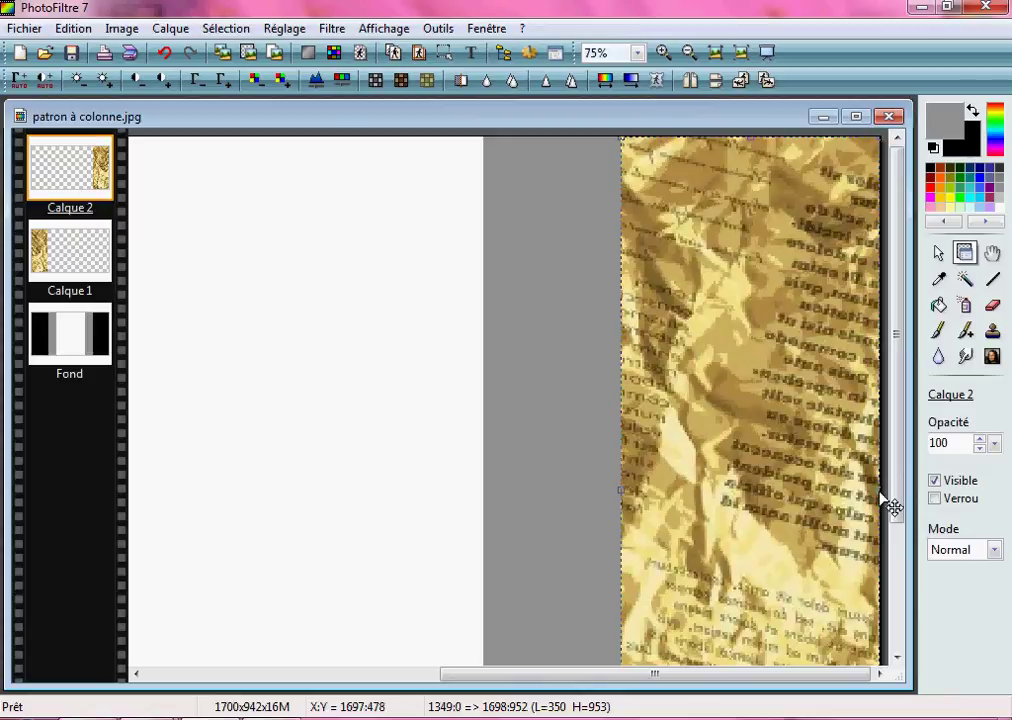
drag(885, 503, 901, 501)
right_click(813, 469)
click(841, 479)
scroll(512, 384, down, 2)
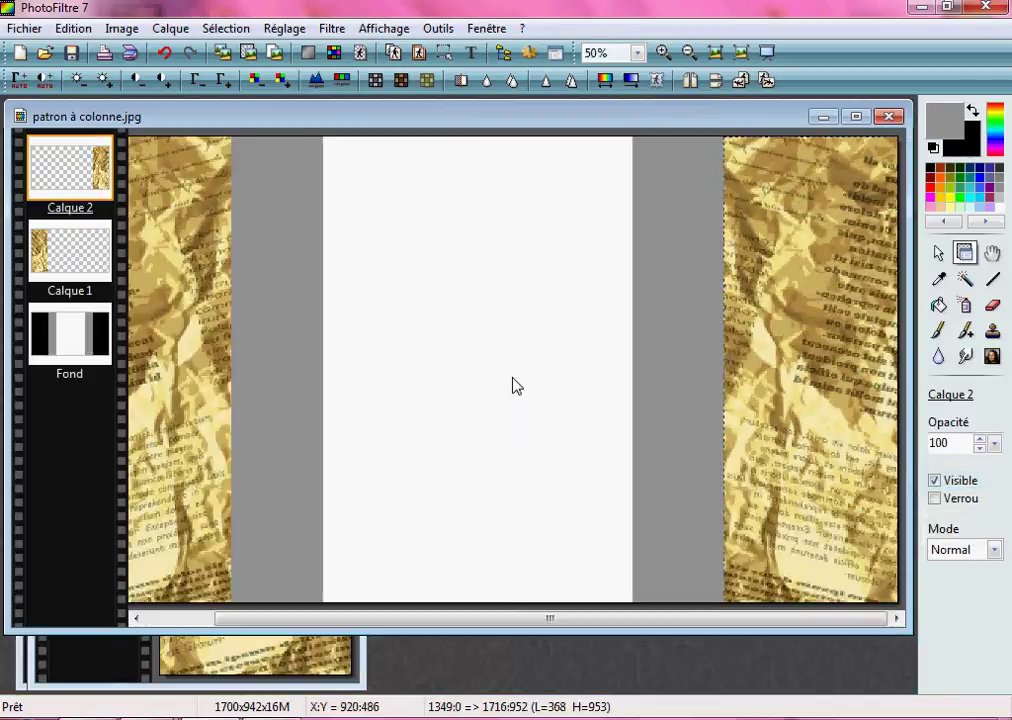
Close the two untitled crumpled-paper images without saving them, and move the patron à colonne.jpg window clear.
key(ctrl+shift+v)
click(343, 139)
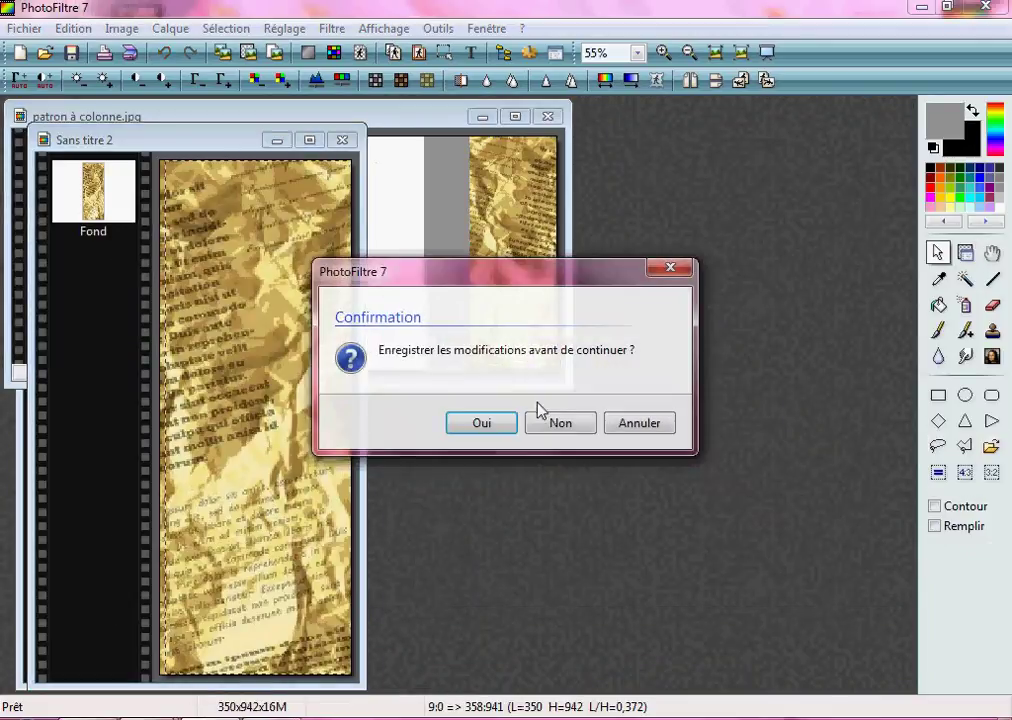
click(560, 420)
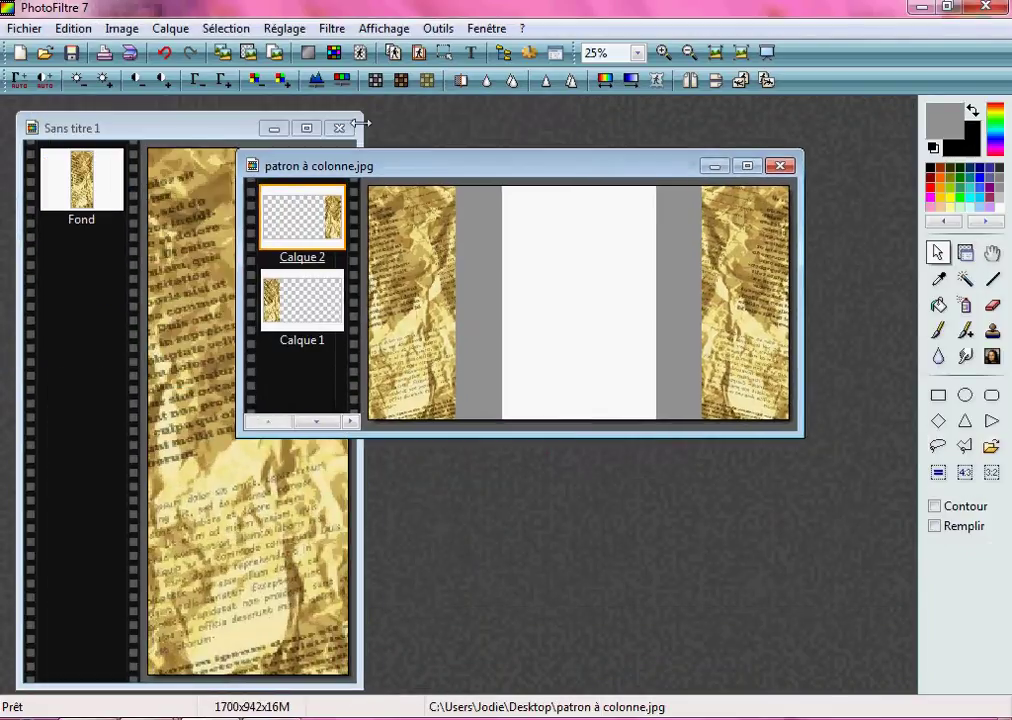
click(341, 127)
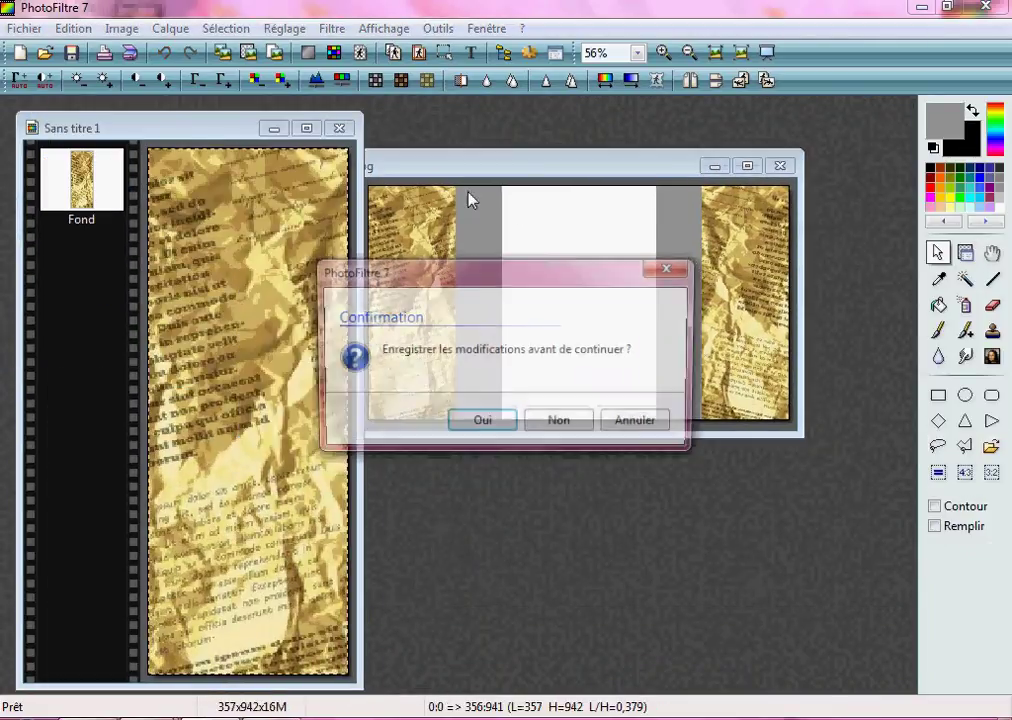
click(560, 422)
drag(485, 177, 391, 172)
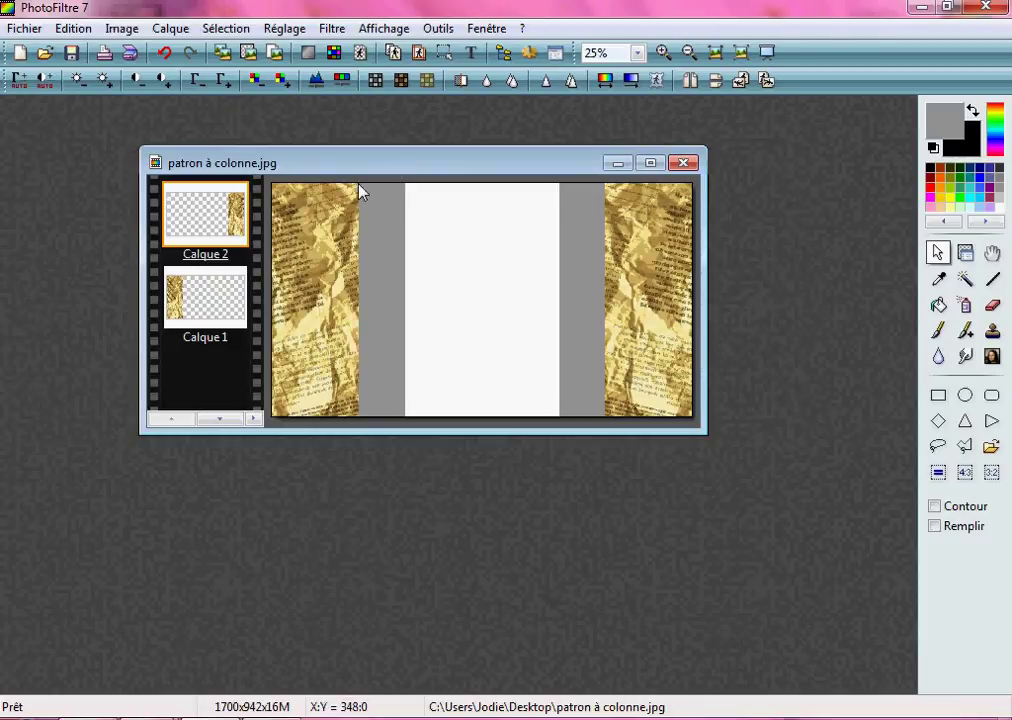
Select the left gray column of patron à colonne.jpg, adjusting both vertical edges to a selection of about 186 × 942 pixels.
drag(359, 186, 407, 486)
scroll(436, 422, up, 2)
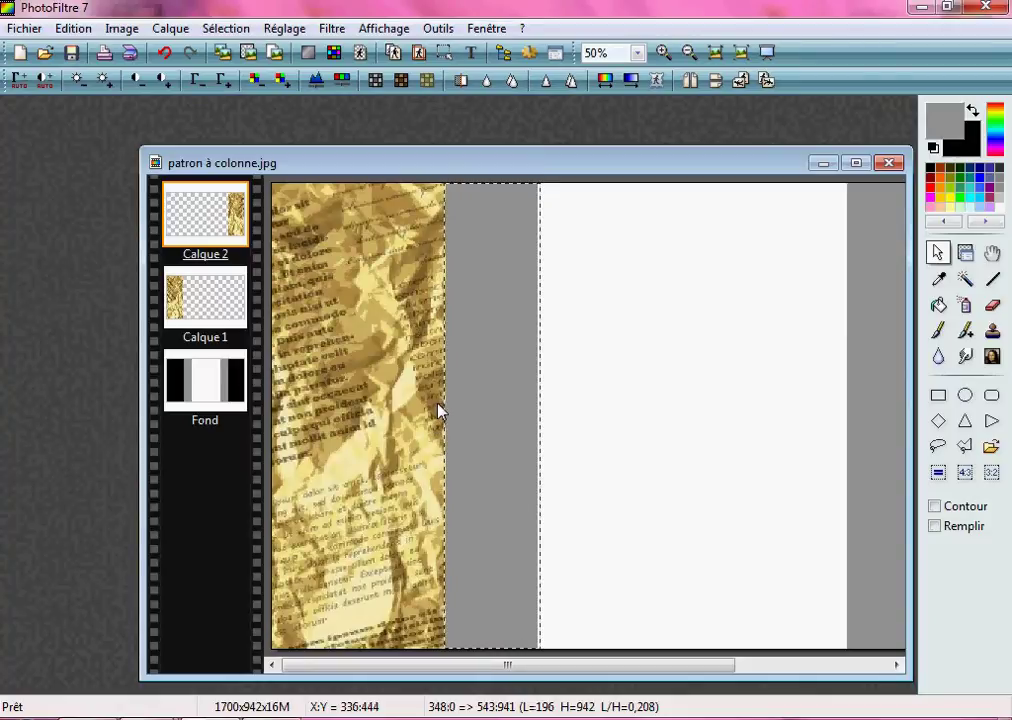
scroll(595, 424, up, 1)
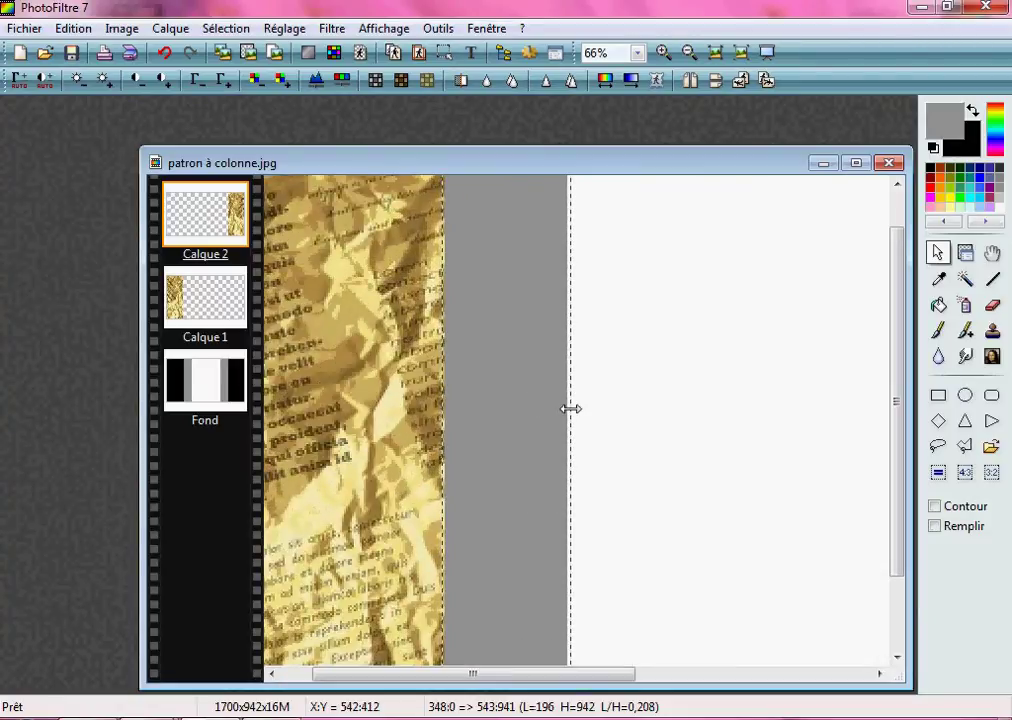
drag(571, 408, 568, 408)
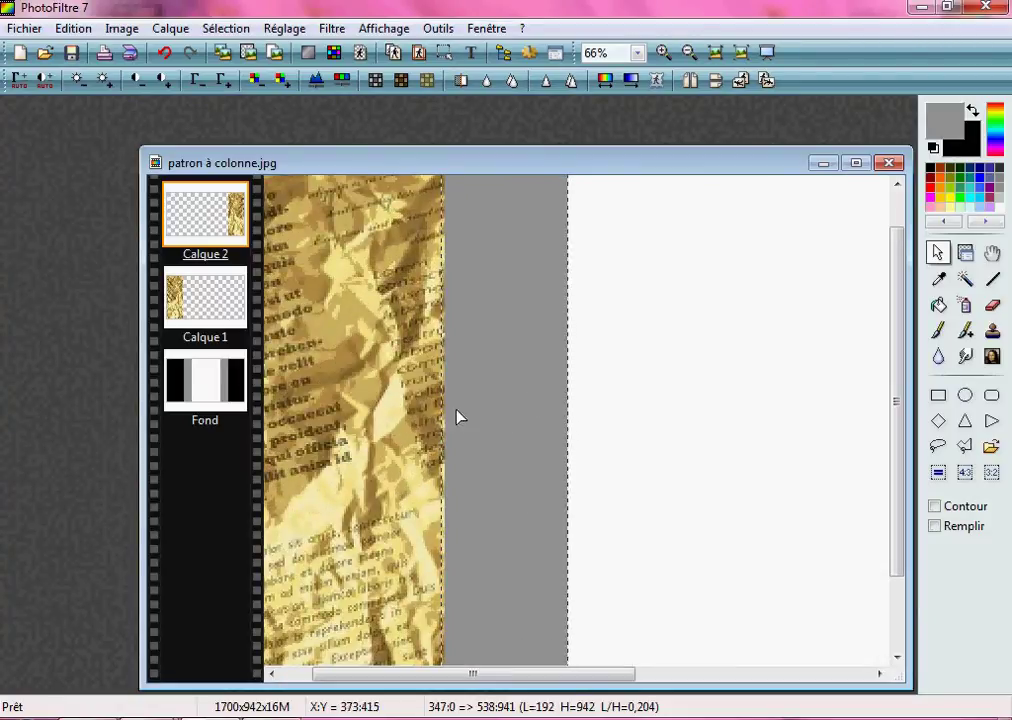
drag(442, 408, 446, 408)
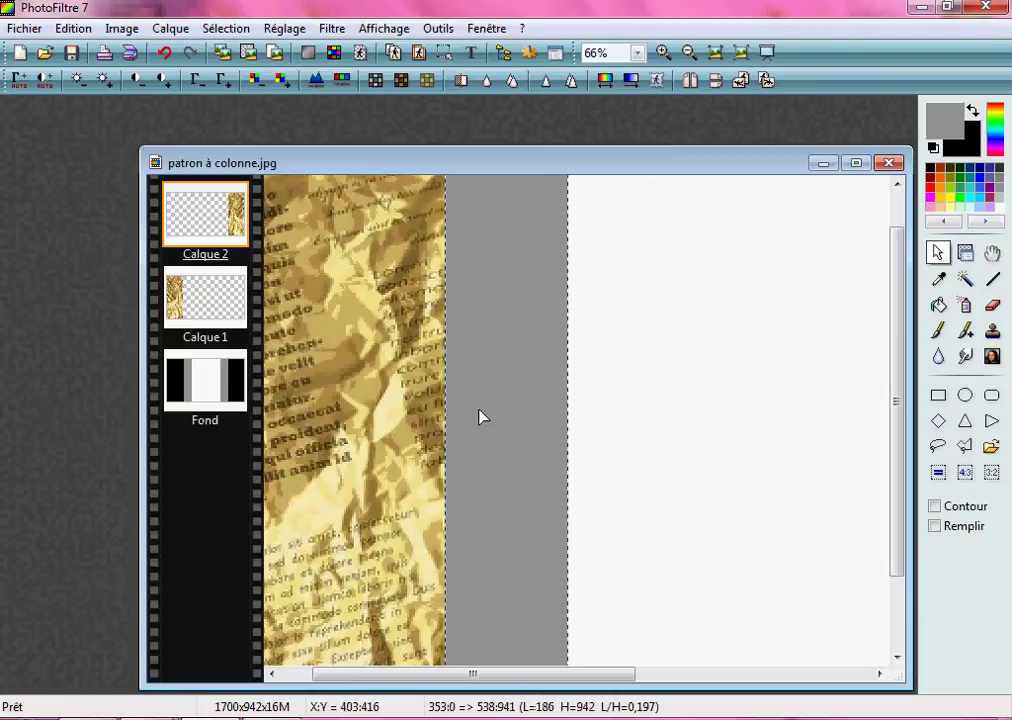
scroll(476, 423, down, 3)
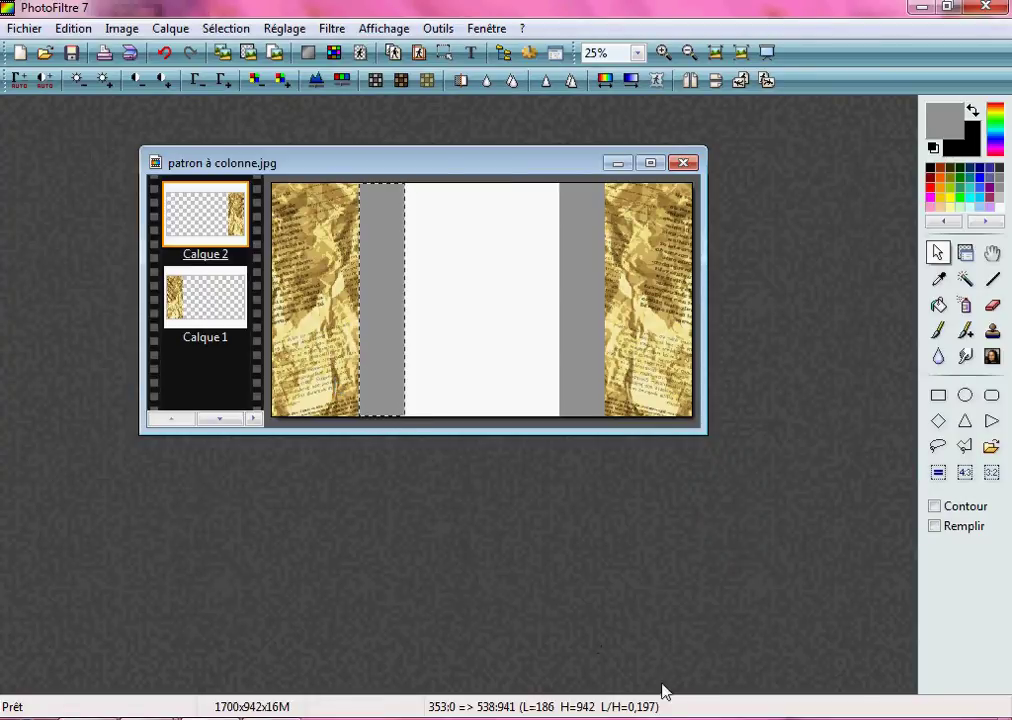
Create a new 350 × 942 pixel image with the pink leopard pattern 47.jpg from the Patterns folder as its background pattern.
click(20, 55)
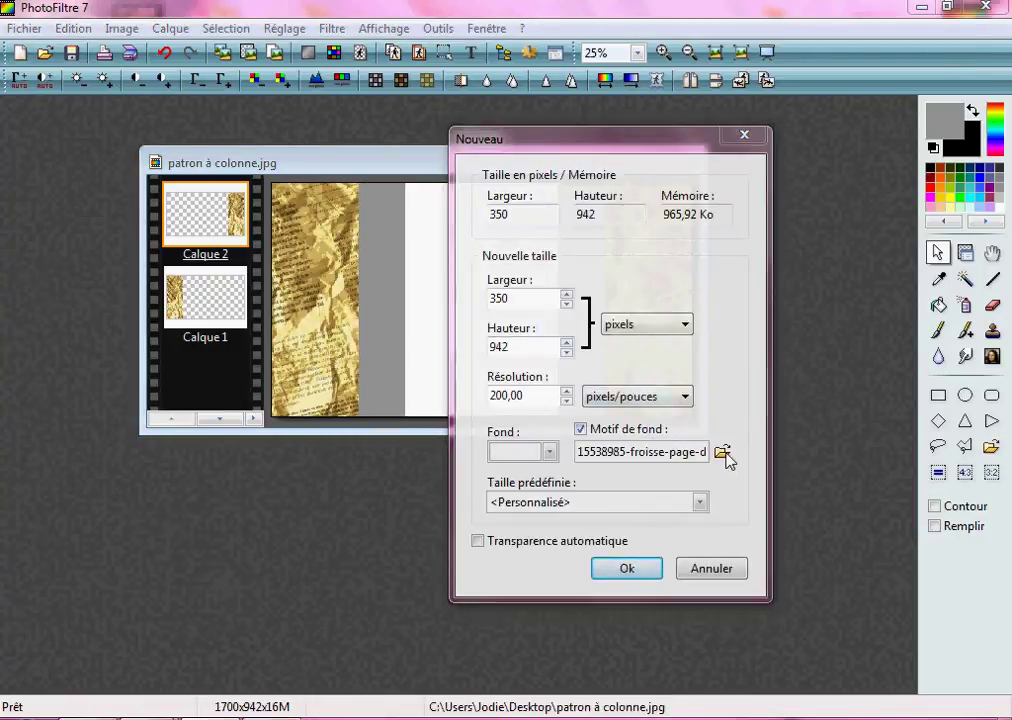
click(722, 451)
drag(826, 124, 820, 548)
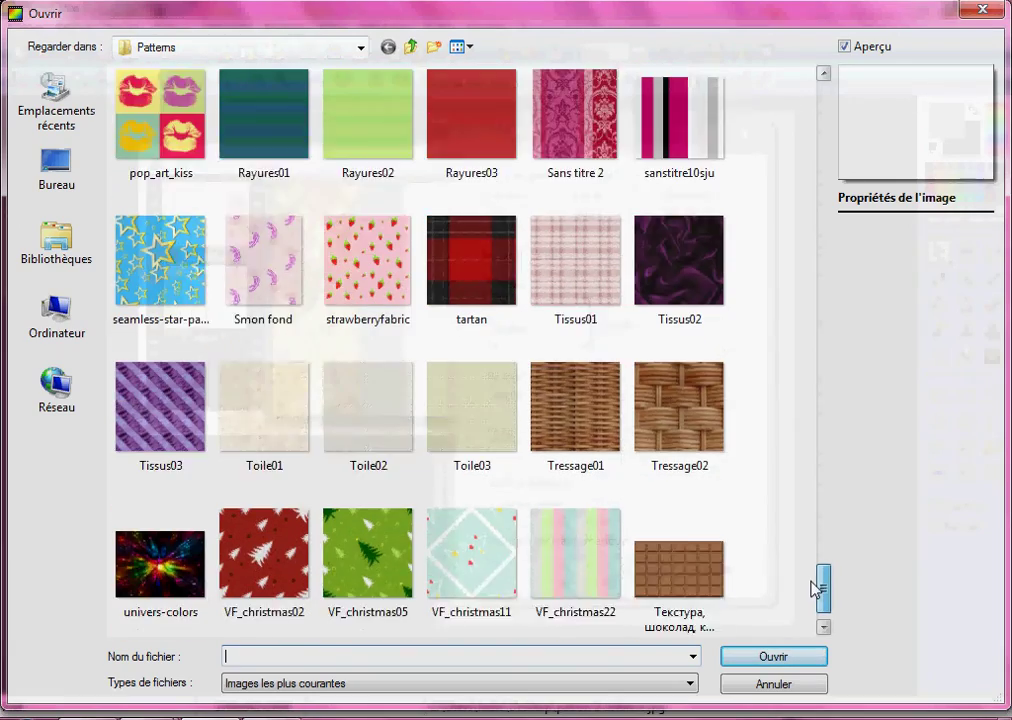
drag(812, 600, 824, 506)
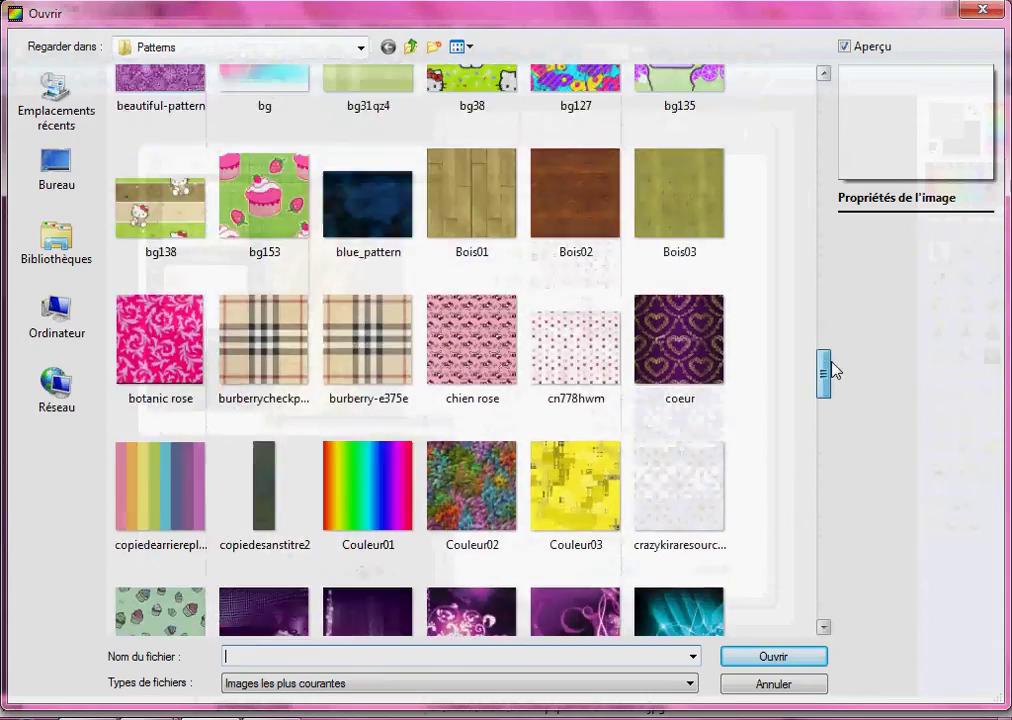
drag(832, 362, 906, 95)
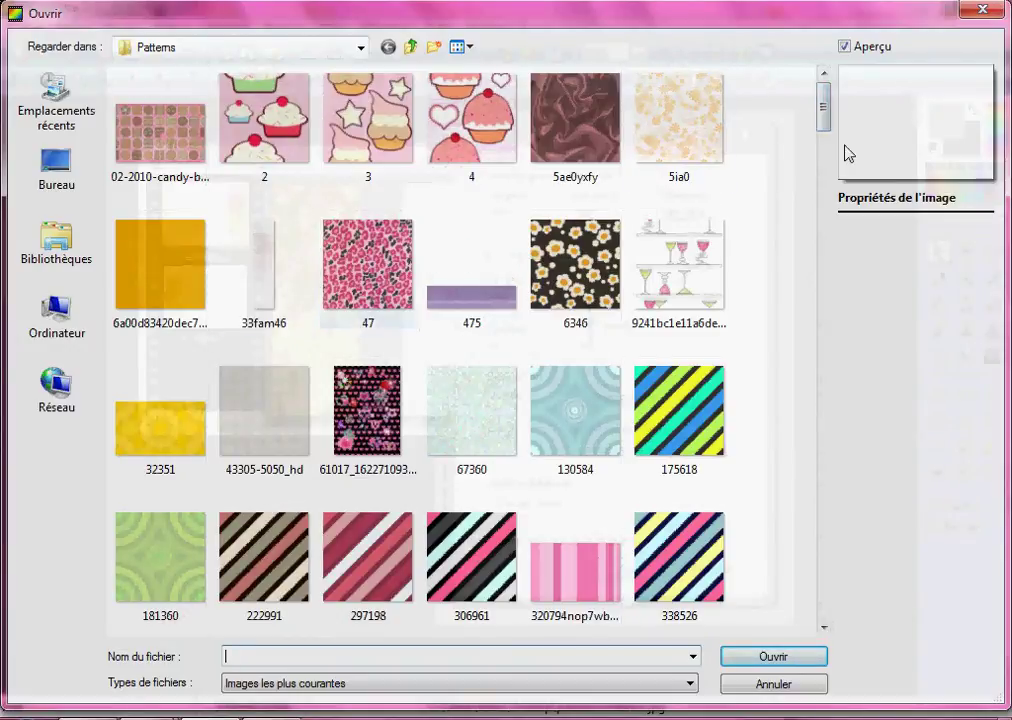
mouse_move(825, 100)
mouse_down()
mouse_move(826, 185)
mouse_move(824, 90)
mouse_up()
double_click(383, 268)
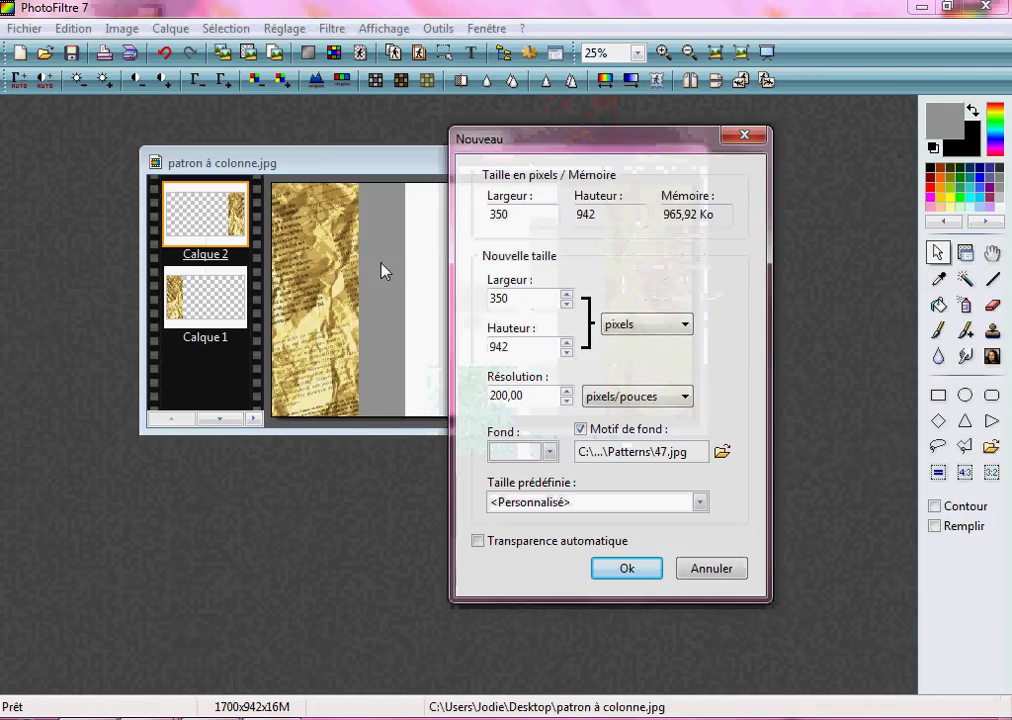
click(639, 573)
scroll(323, 370, up, 1)
scroll(322, 368, down, 1)
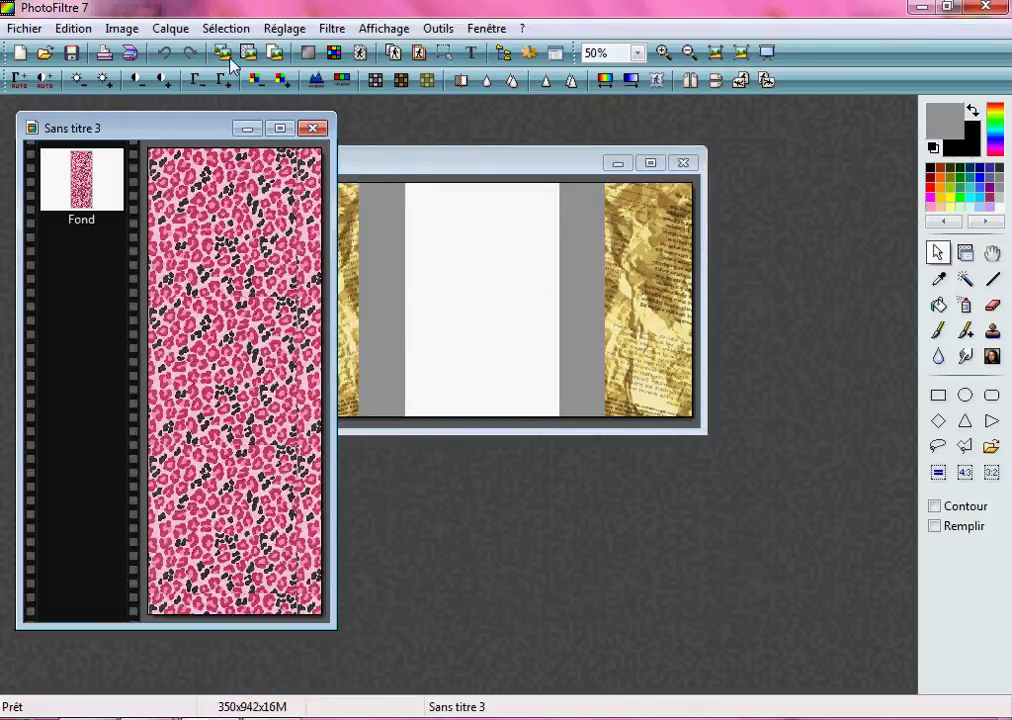
Try increasing the leopard image's saturation, revert it, and look through the artistic filters without applying one.
click(285, 83)
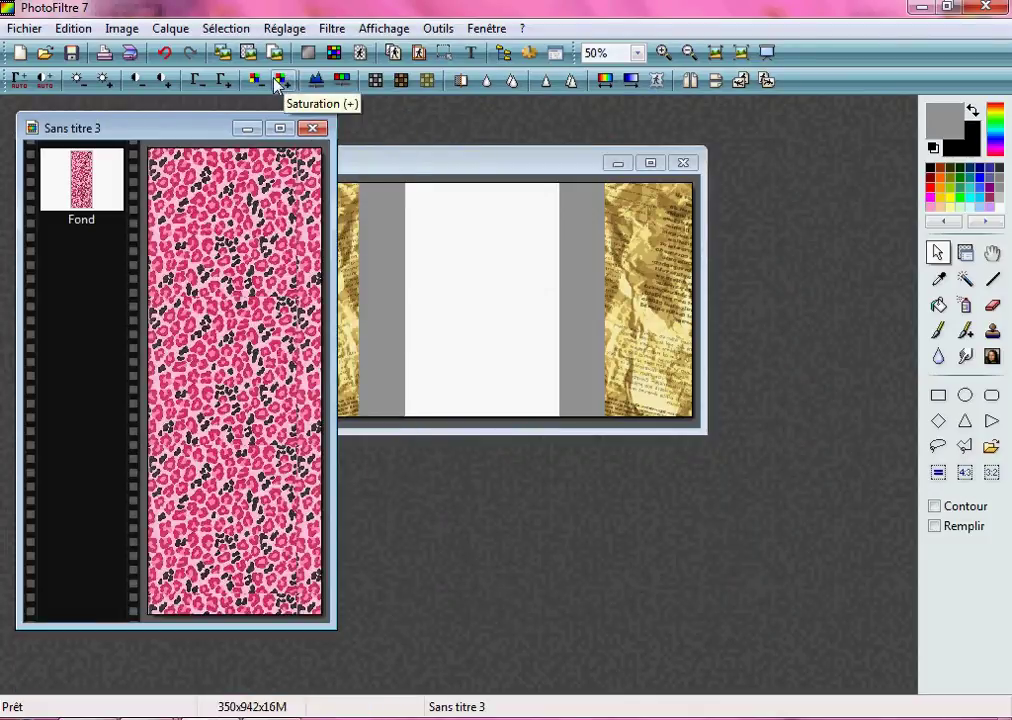
click(260, 83)
click(332, 28)
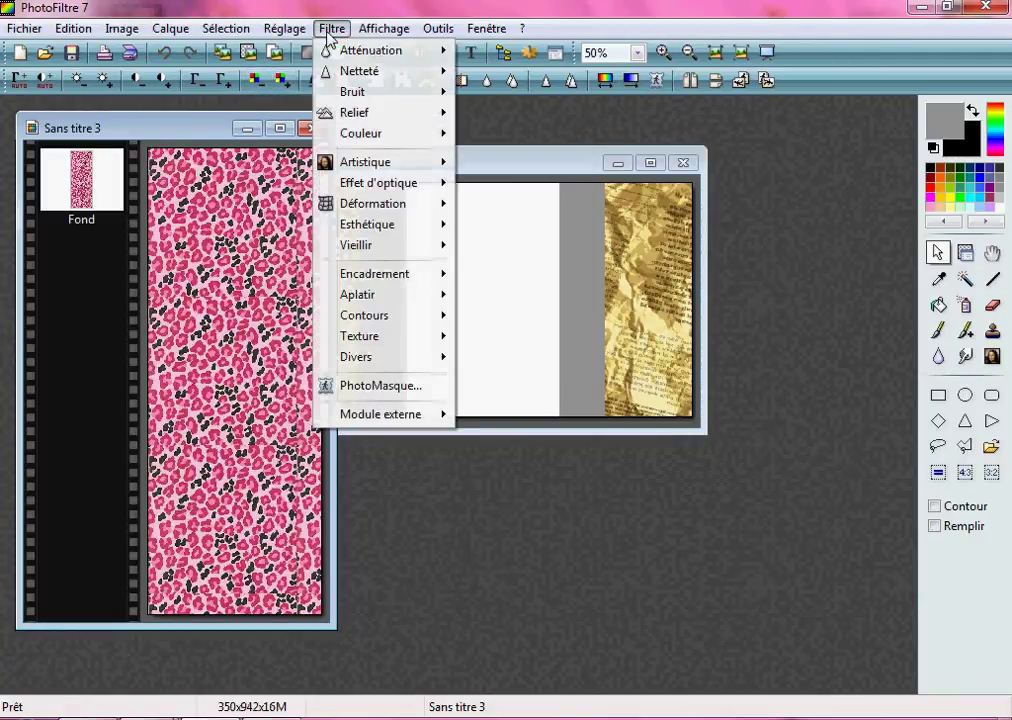
mouse_move(378, 168)
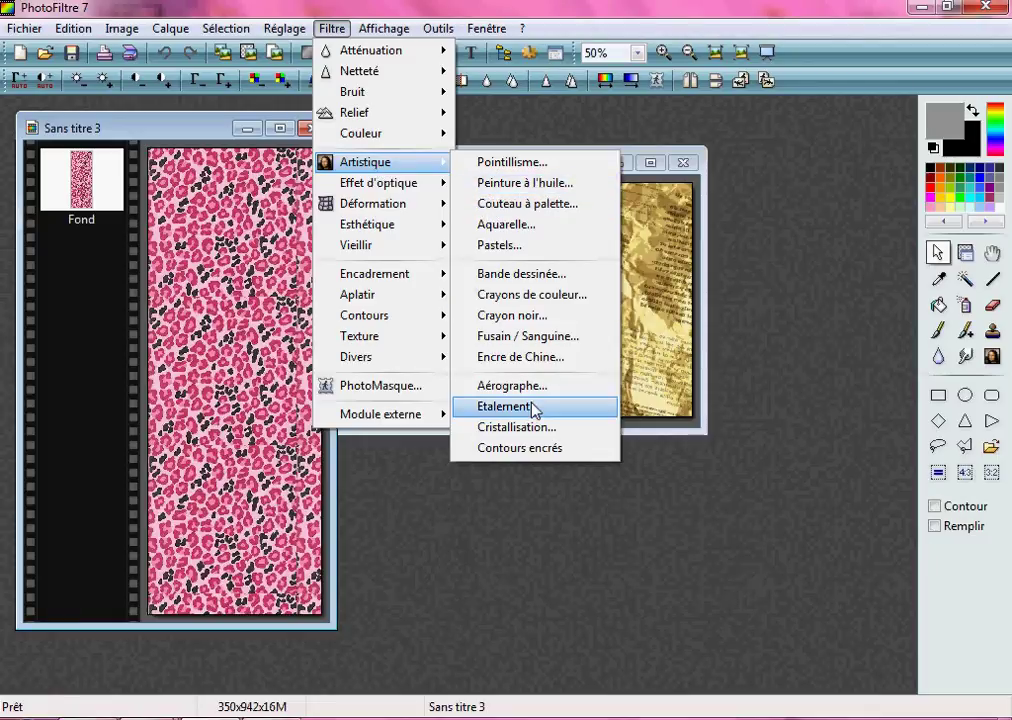
click(155, 352)
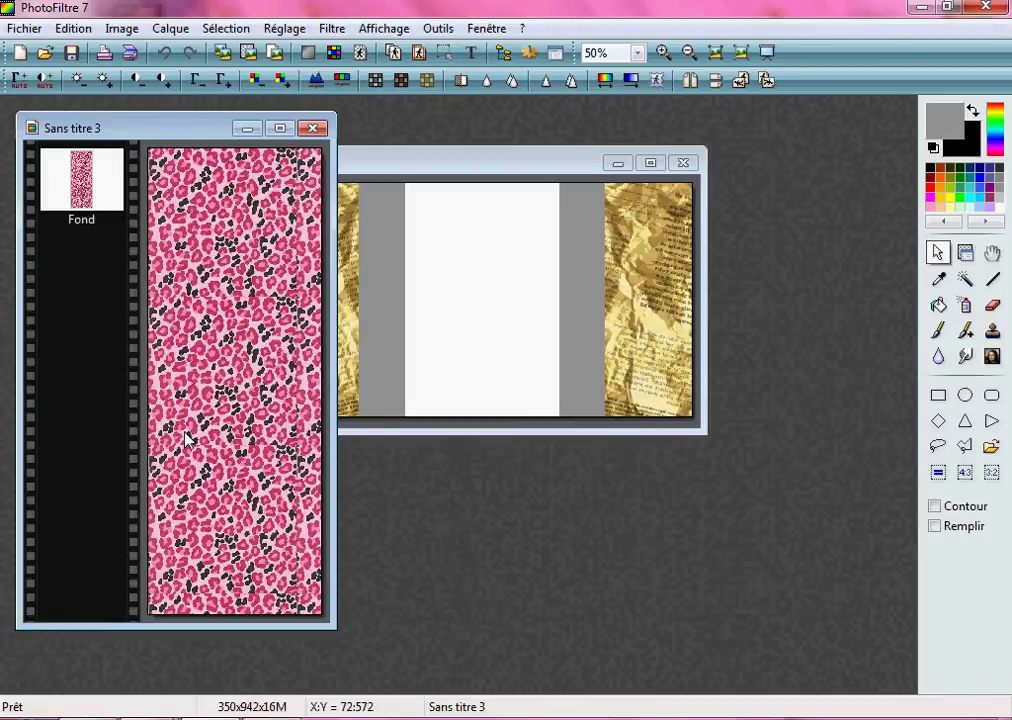
Try copying the whole 350-pixel-wide leopard image into patron à colonne.jpg as a new layer and moving it off the canvas.
key(ctrl+a)
right_click(190, 410)
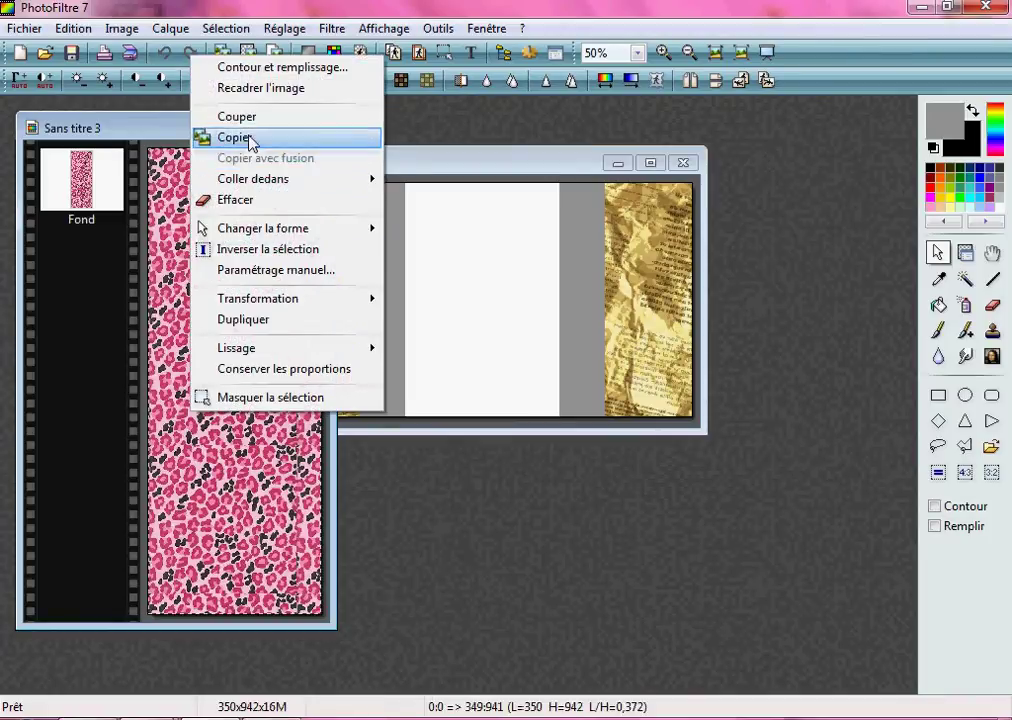
click(251, 140)
click(422, 181)
key(ctrl+v)
drag(470, 261, 262, 293)
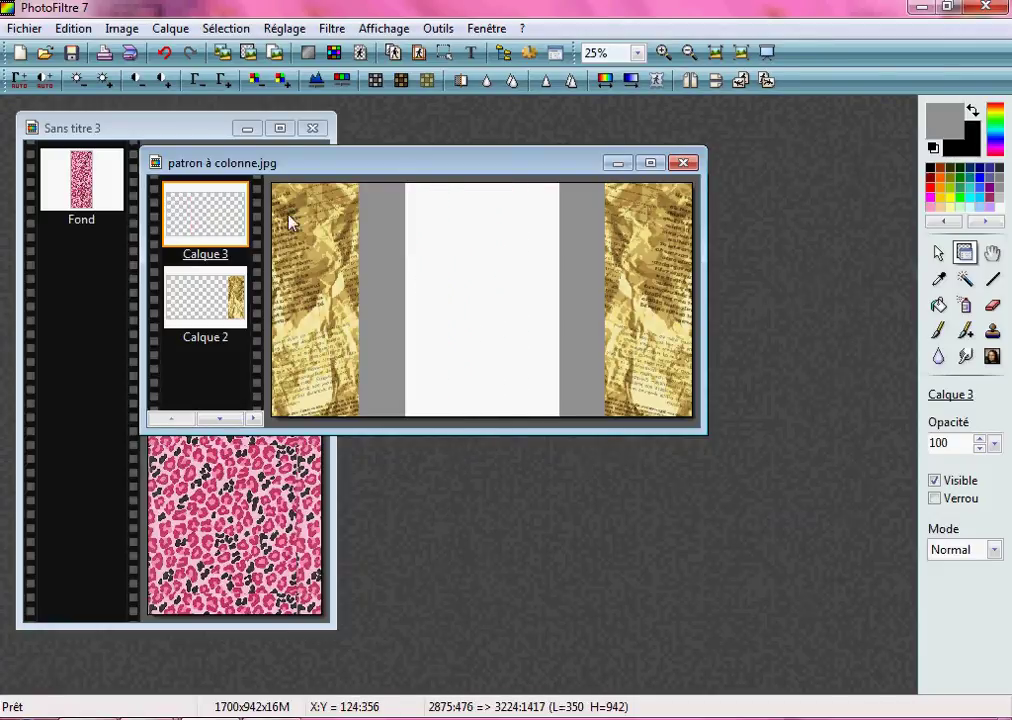
Close the 350-pixel-wide leopard image without saving and create a 186 × 942 pixel image with the same leopard pattern.
click(313, 128)
click(556, 422)
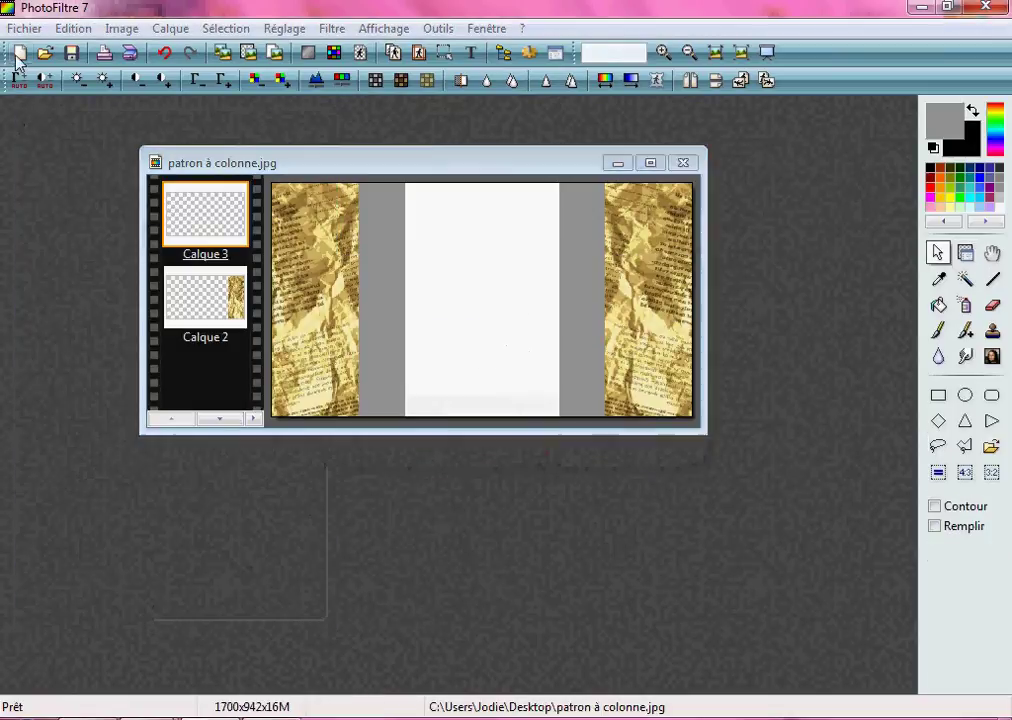
click(17, 57)
drag(518, 302, 447, 290)
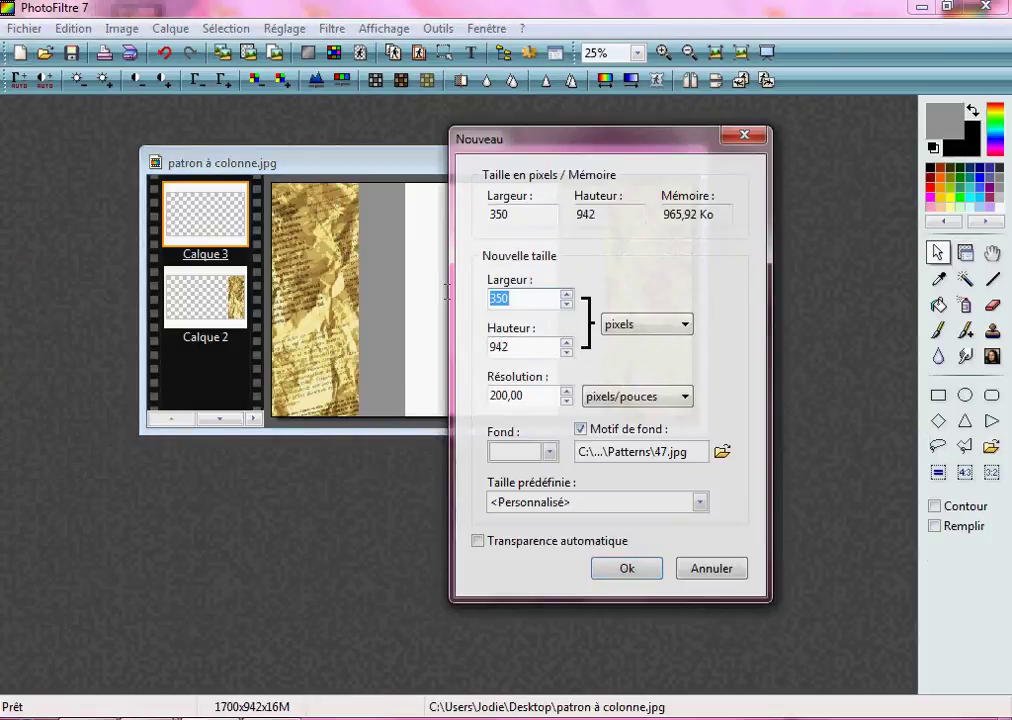
text(186)
key(Return)
Copy the narrow leopard image into patron à colonne.jpg as a new layer and align it over the left gray column.
drag(206, 344, 373, 330)
scroll(419, 327, up, 3)
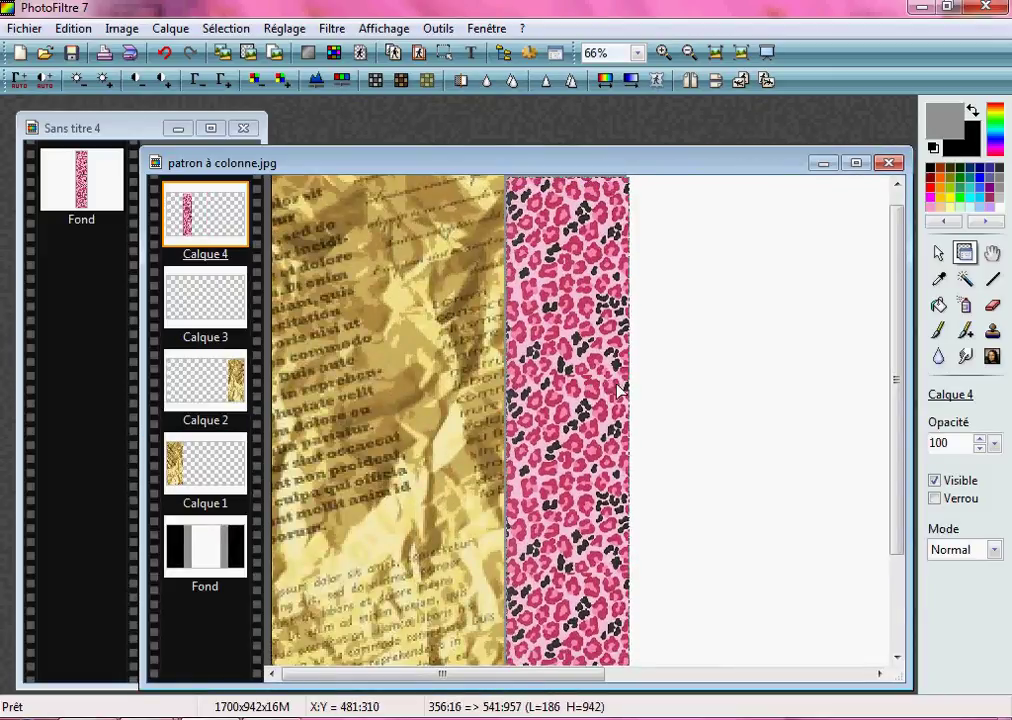
drag(899, 393, 901, 350)
mouse_move(574, 354)
mouse_down()
mouse_move(569, 340)
mouse_move(575, 346)
mouse_up()
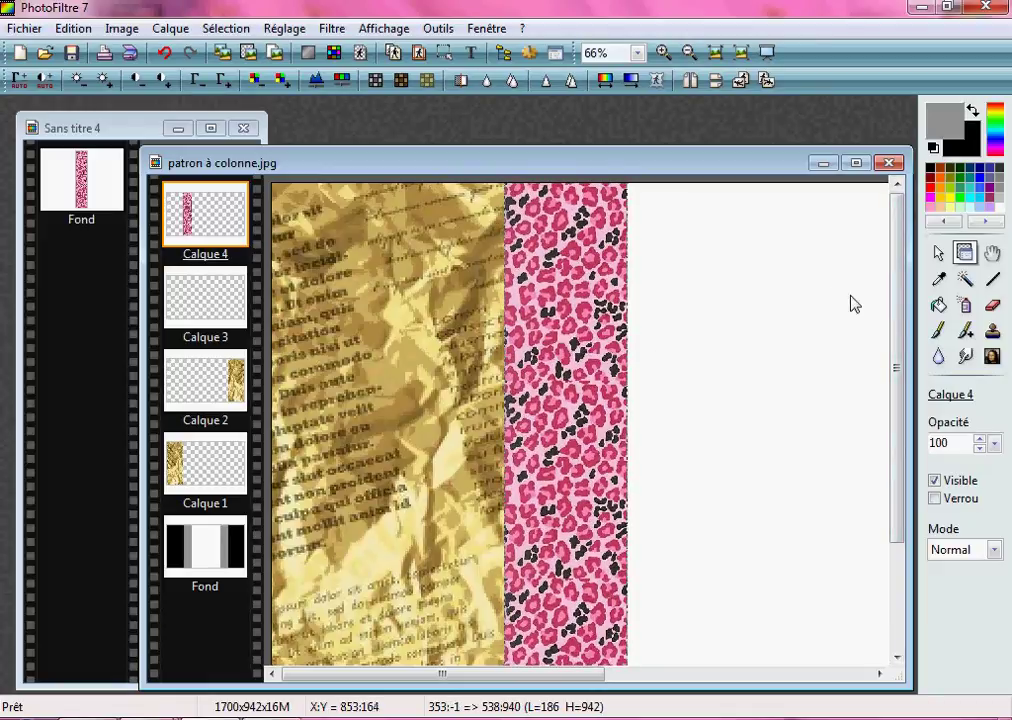
Resize the left leopard layer to about 186 × 953 pixels so it extends past the image's lower edge, and validate it.
drag(897, 367, 897, 472)
right_click(582, 620)
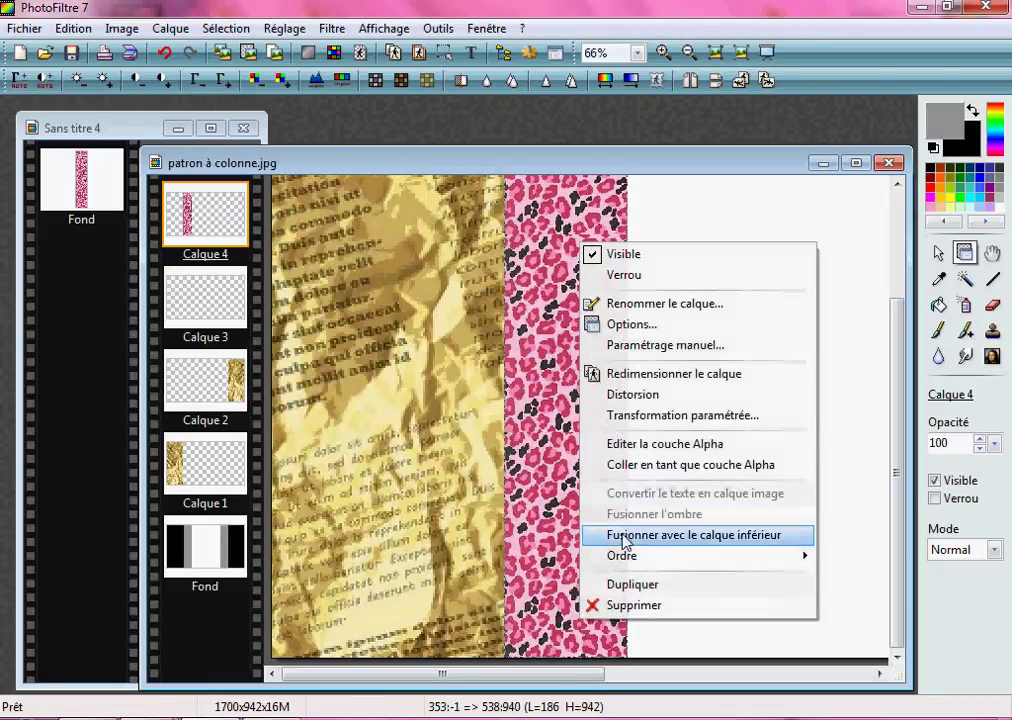
click(640, 375)
drag(583, 671, 567, 667)
drag(903, 425, 904, 226)
right_click(568, 304)
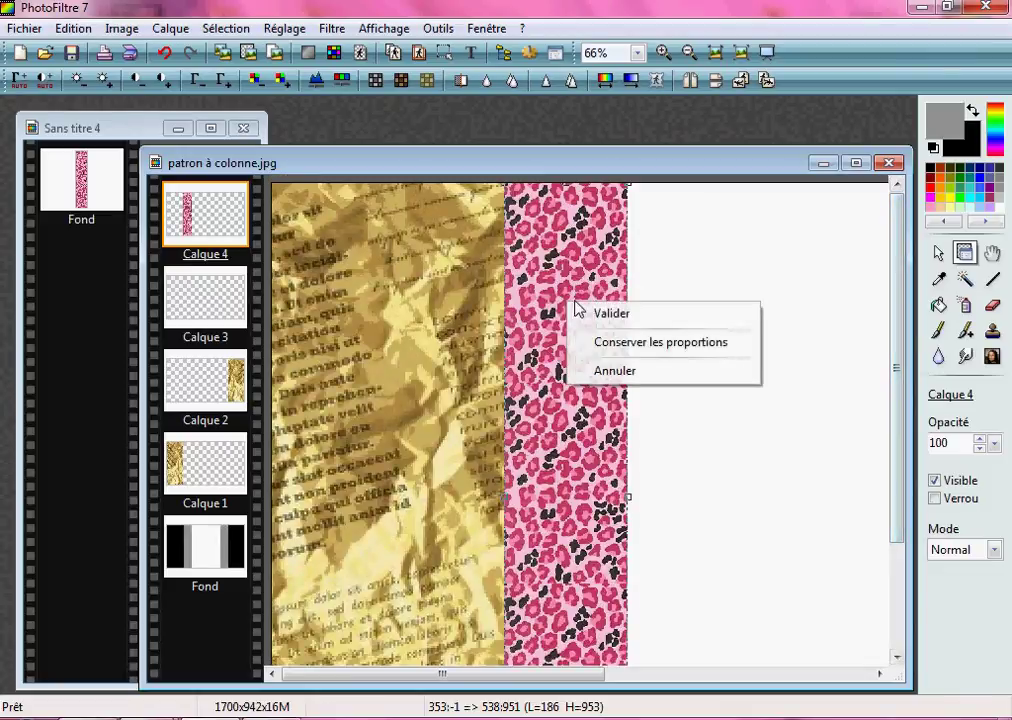
click(596, 314)
Widen the left leopard layer toward the crumpled-paper column to about 187 × 953 pixels and validate the resize.
scroll(547, 276, up, 4)
right_click(697, 401)
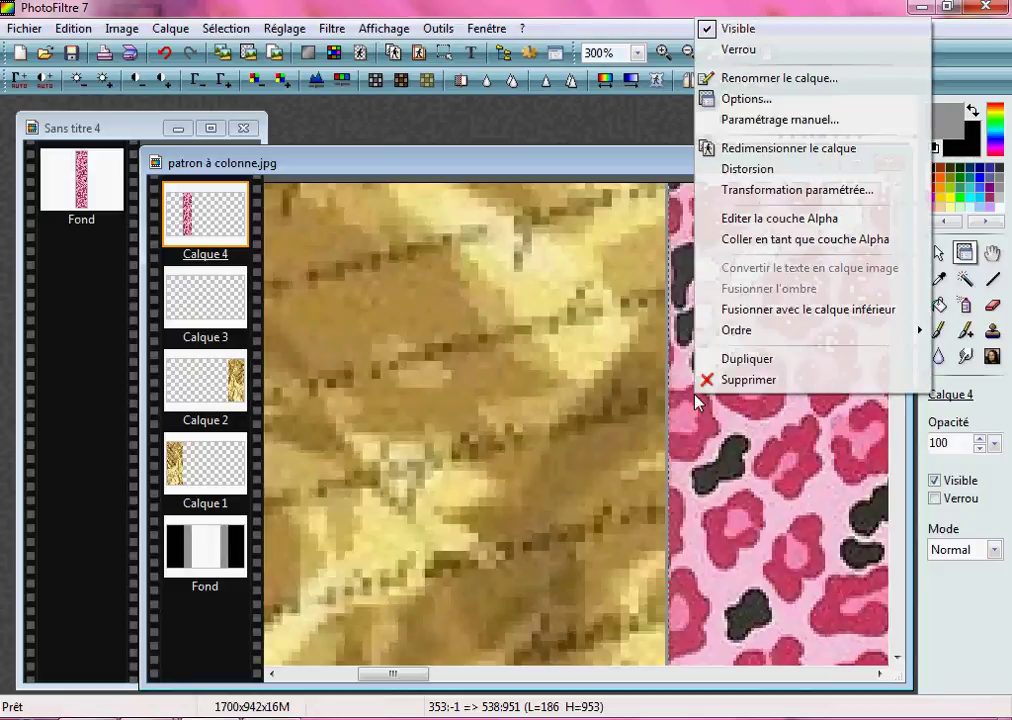
click(813, 153)
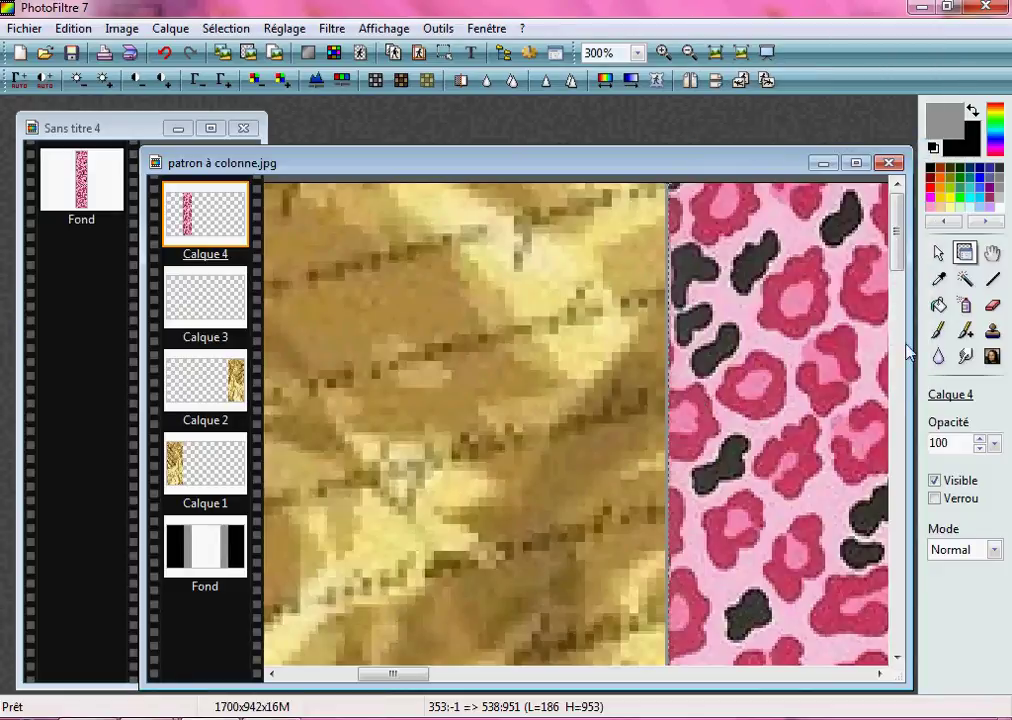
drag(895, 250, 933, 436)
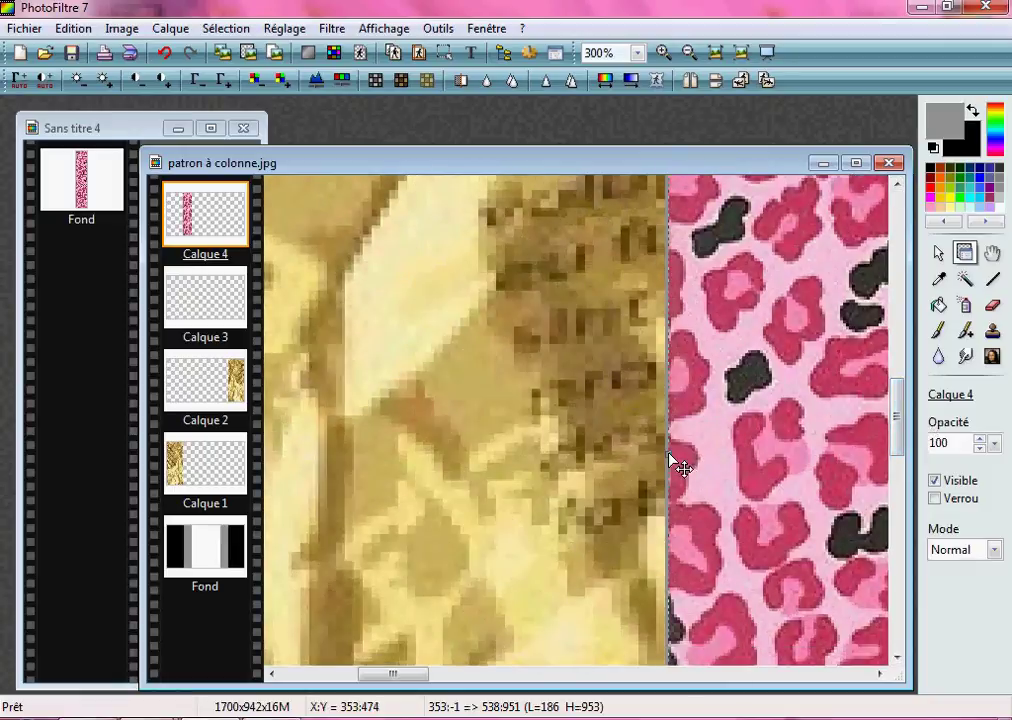
drag(673, 463, 678, 467)
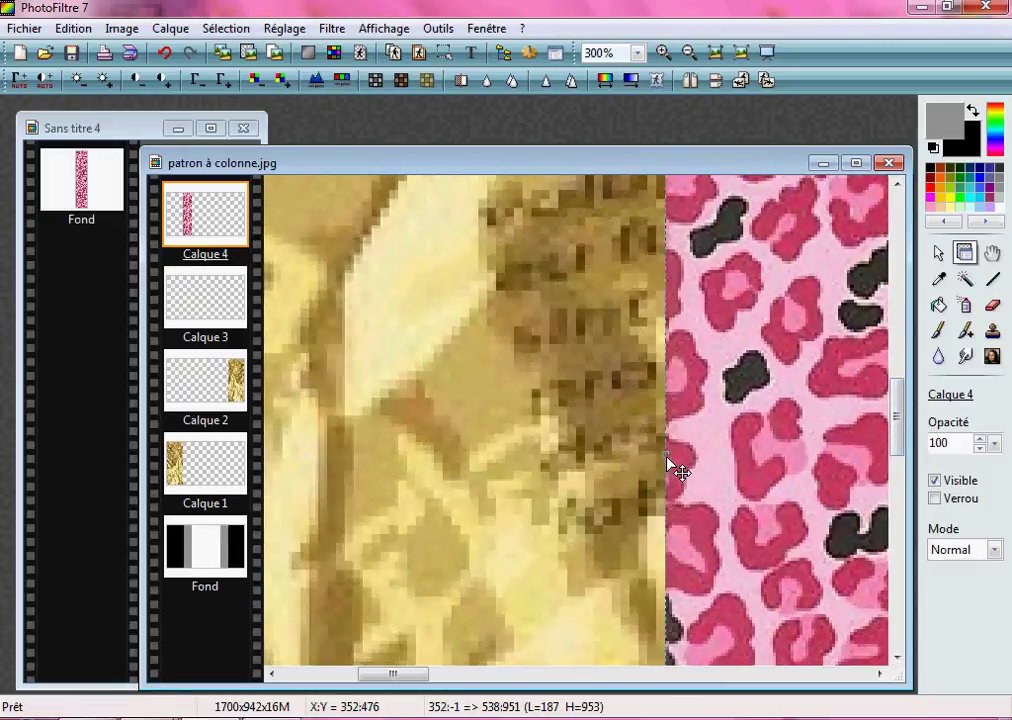
right_click(707, 458)
click(736, 463)
Paste a second leopard layer over the right gray column and flip it horizontally.
scroll(739, 436, down, 3)
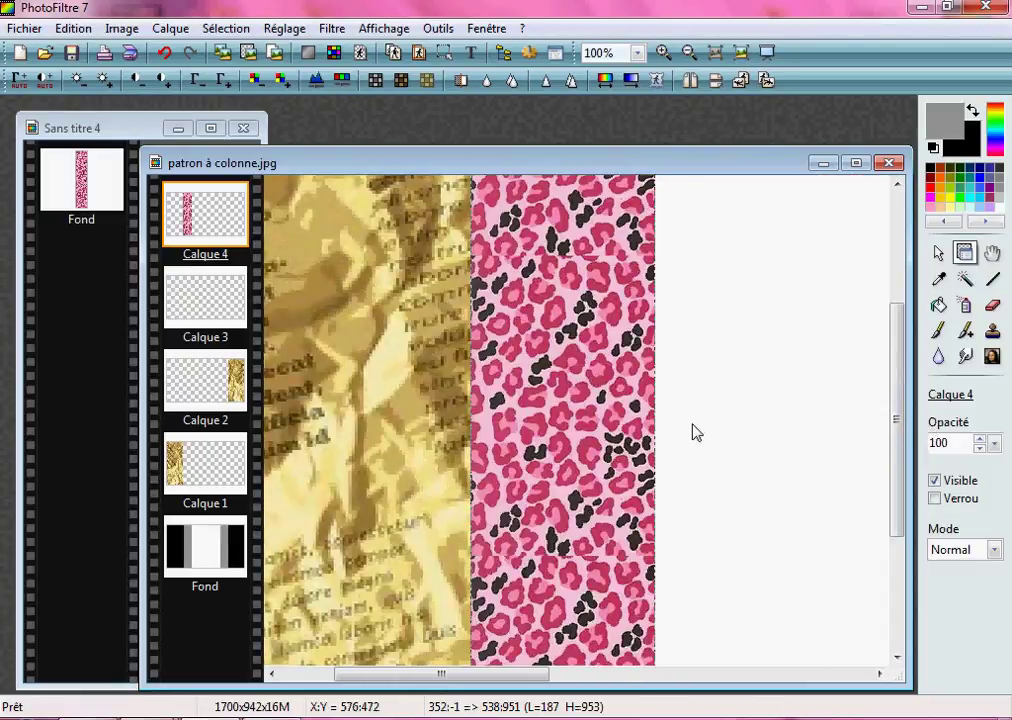
scroll(669, 422, down, 1)
scroll(651, 423, down, 3)
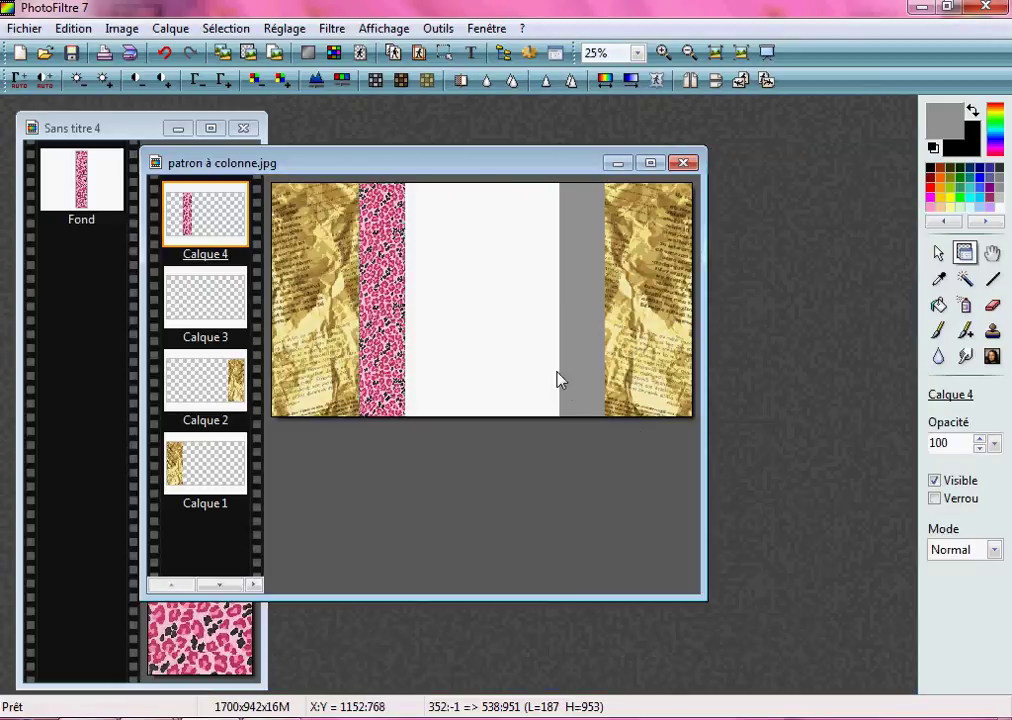
key(ctrl+v)
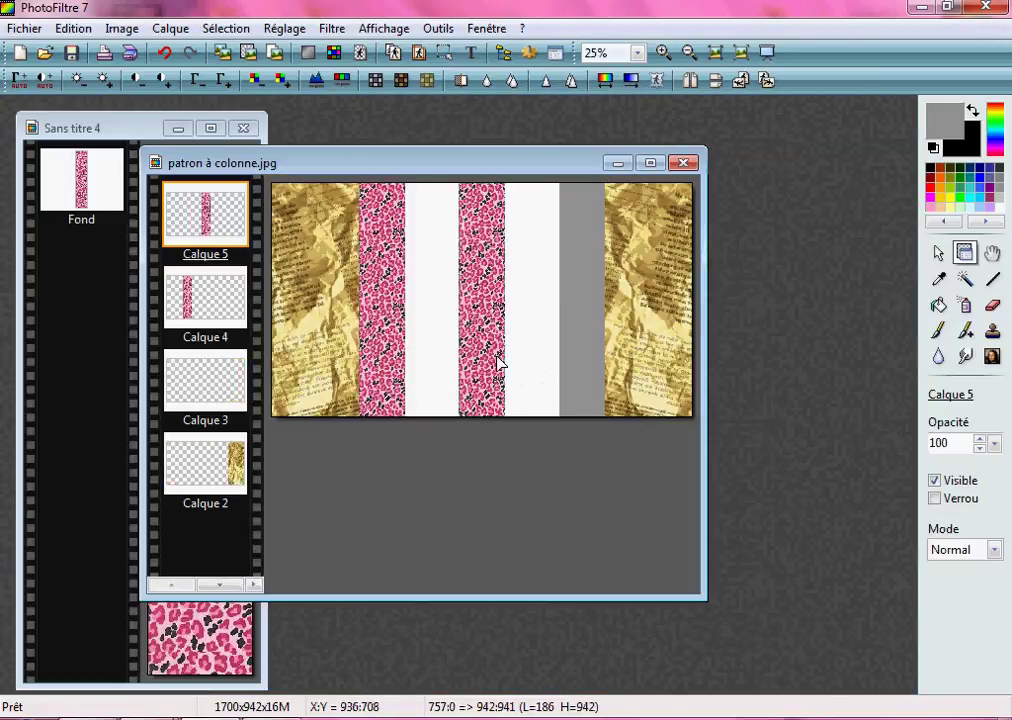
drag(482, 356, 571, 313)
click(691, 81)
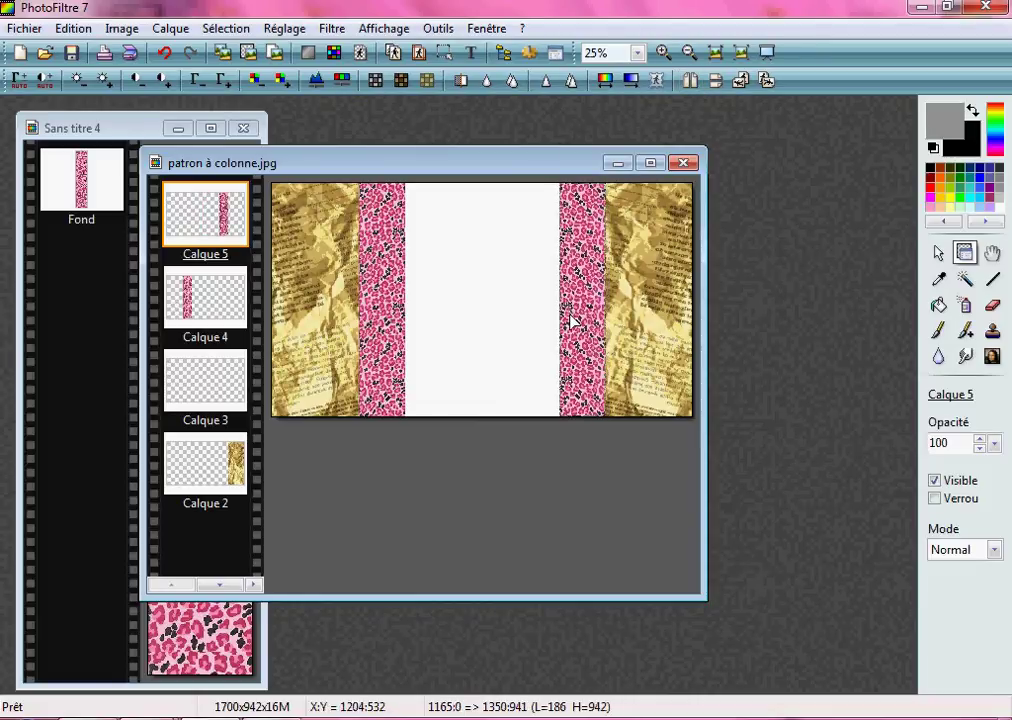
Move the right crumpled-paper layer against the edge of the right leopard column and check the leopard layer's alignment down its full height.
scroll(592, 316, up, 3)
click(852, 295)
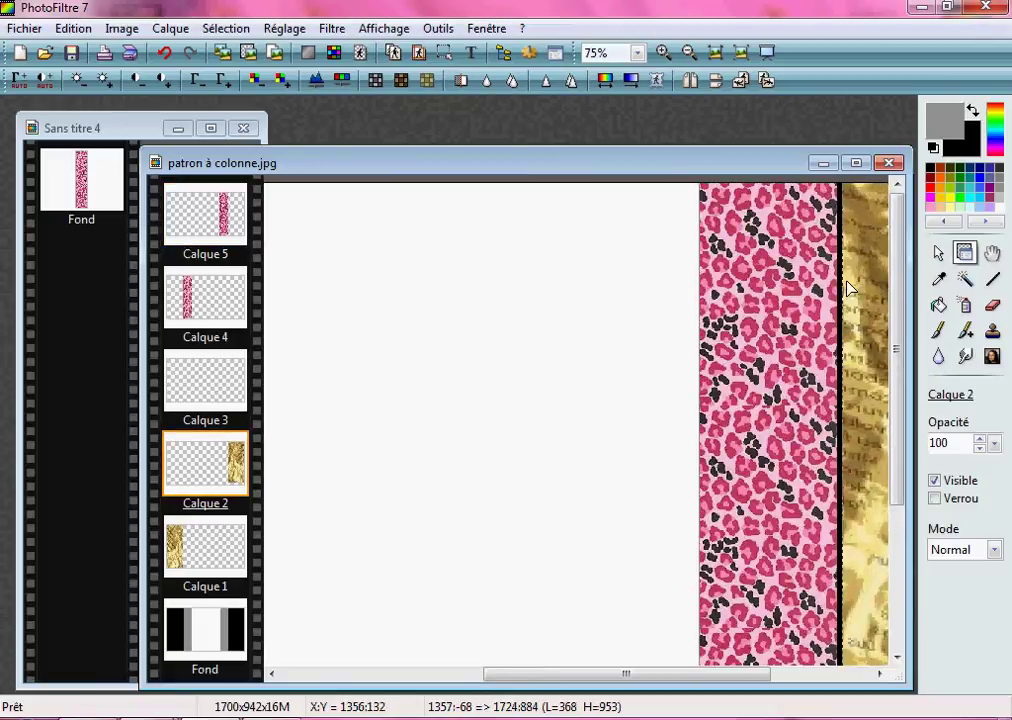
scroll(848, 358, down, 2)
mouse_move(809, 346)
mouse_down()
mouse_move(831, 368)
mouse_move(822, 363)
mouse_up()
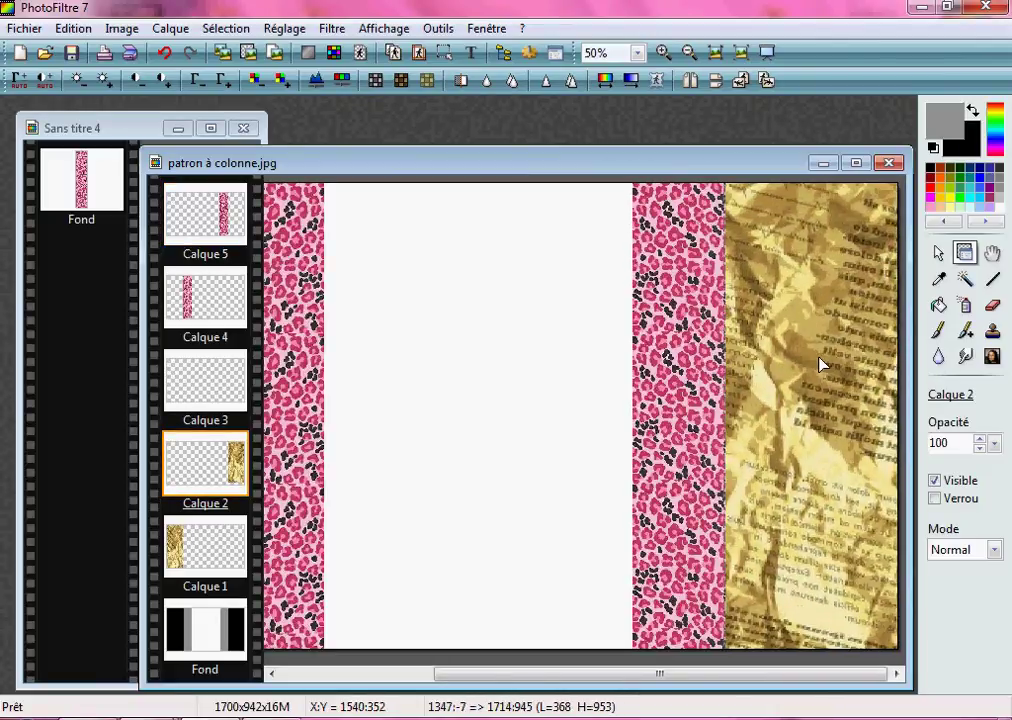
click(680, 363)
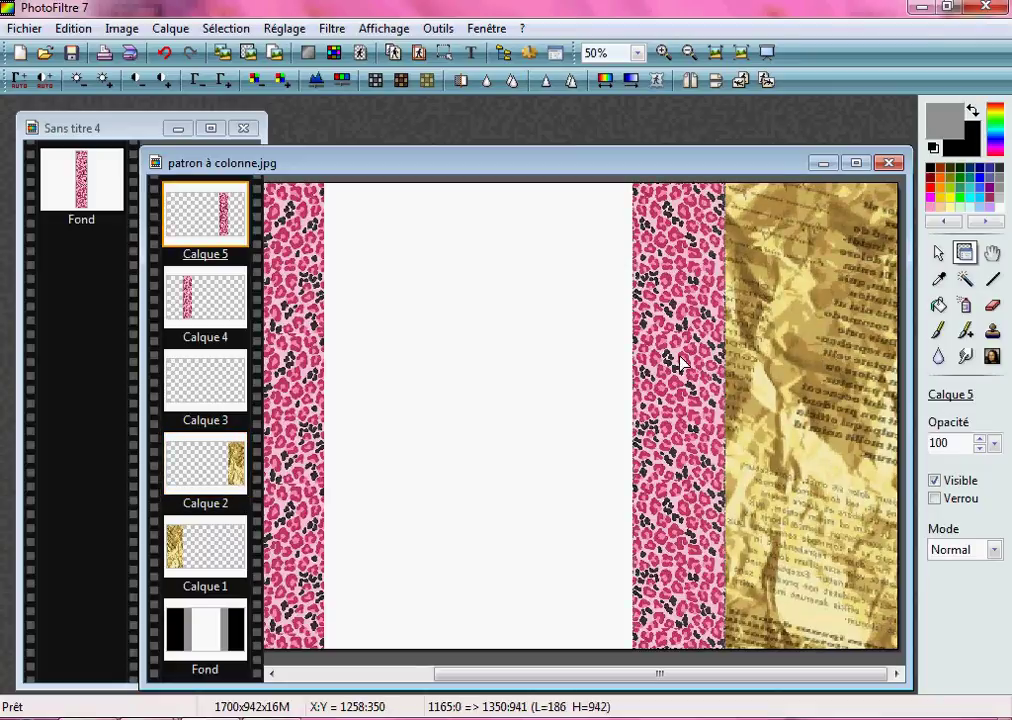
scroll(678, 363, up, 1)
drag(605, 383, 605, 383)
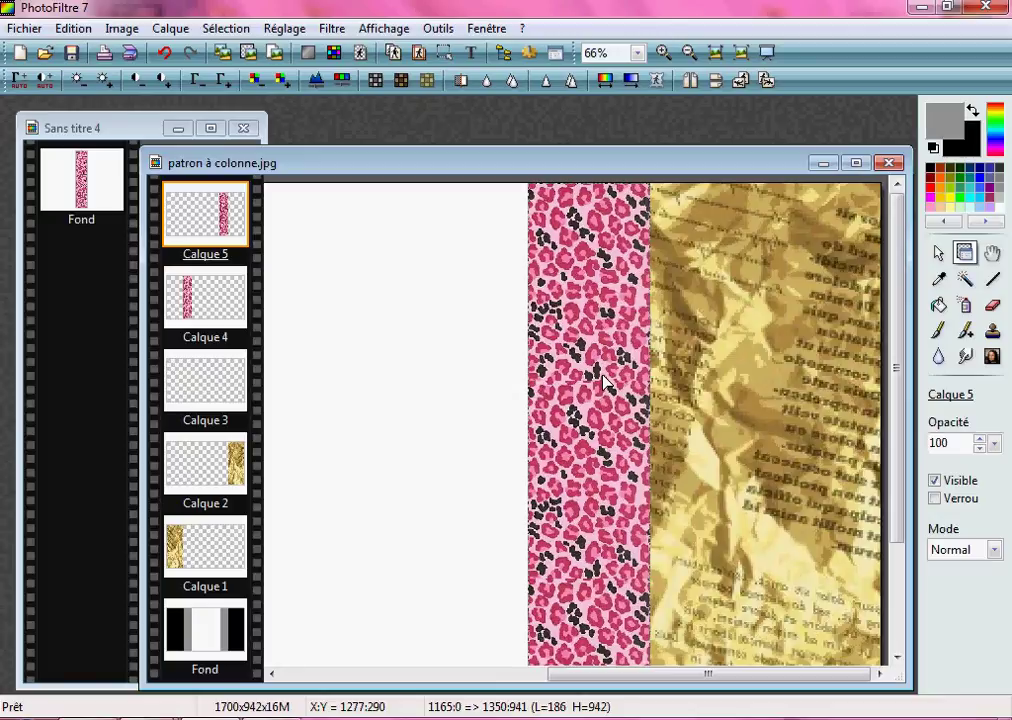
drag(898, 340, 897, 524)
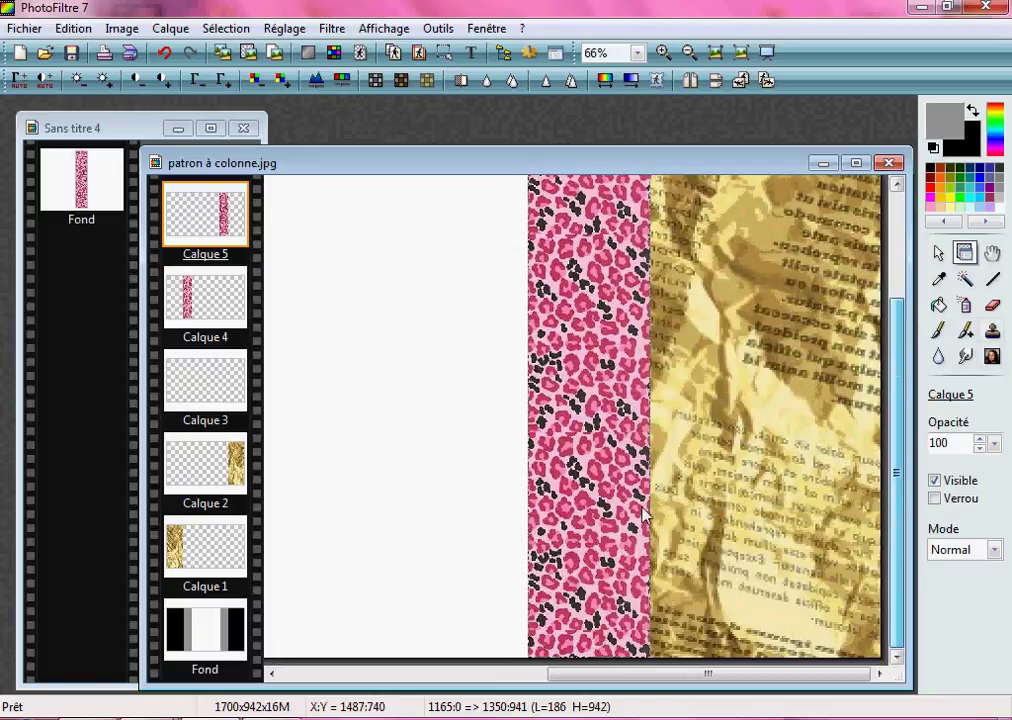
Lock the two leopard layers, Calque 5 and Calque 4.
right_click(585, 492)
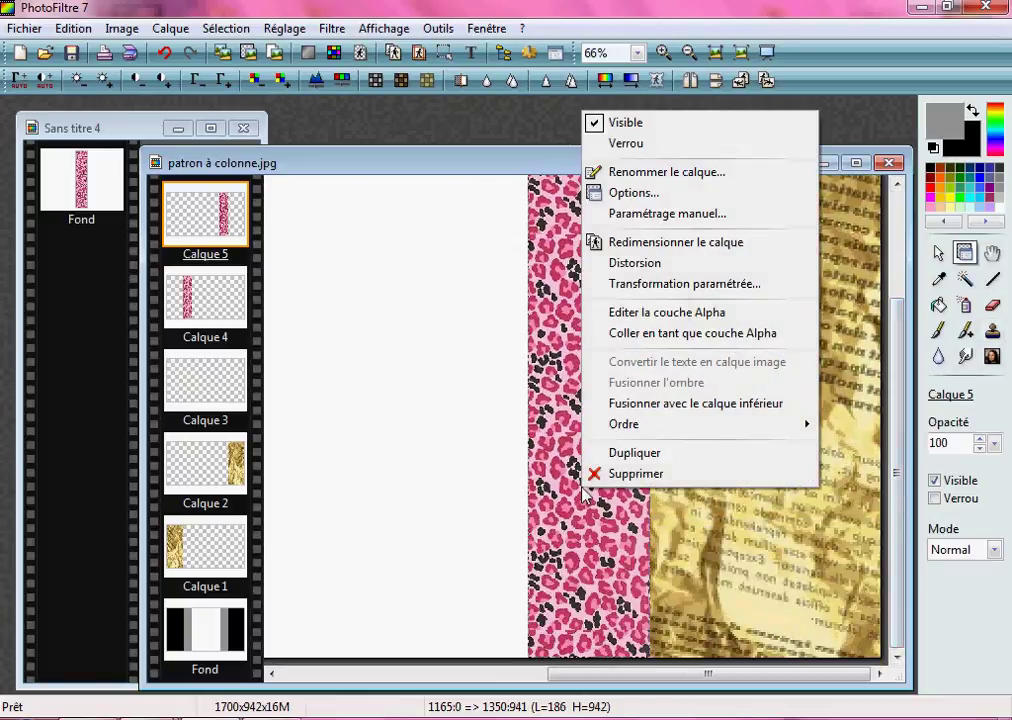
click(655, 143)
click(682, 332)
right_click(242, 294)
click(285, 329)
Delete the empty layer Calque 3.
right_click(226, 391)
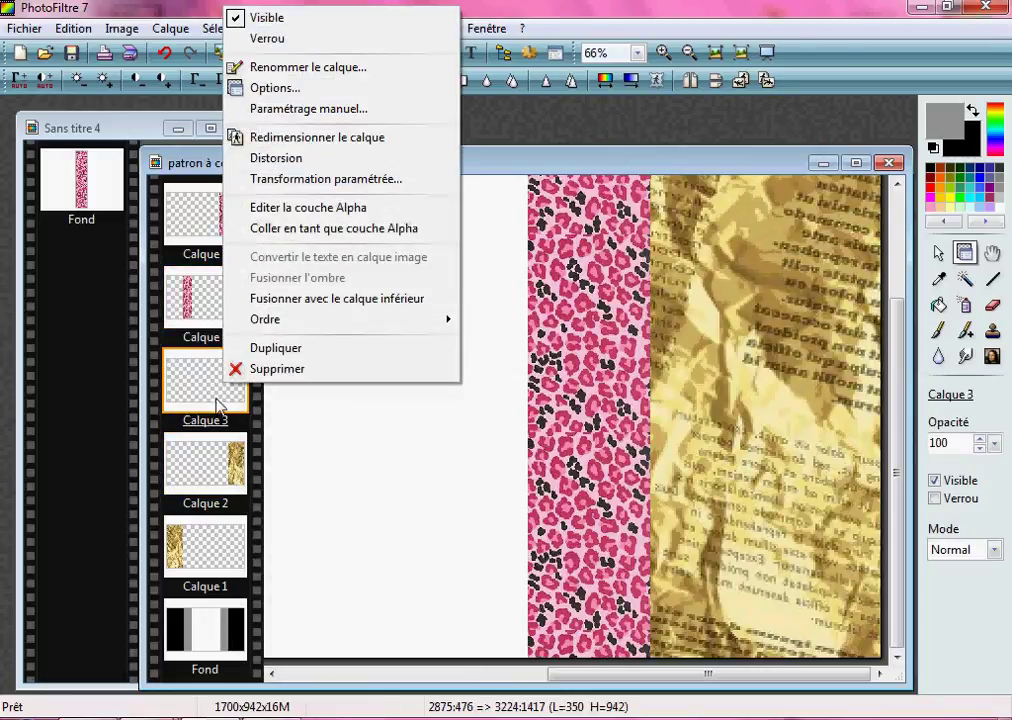
click(212, 410)
right_click(211, 390)
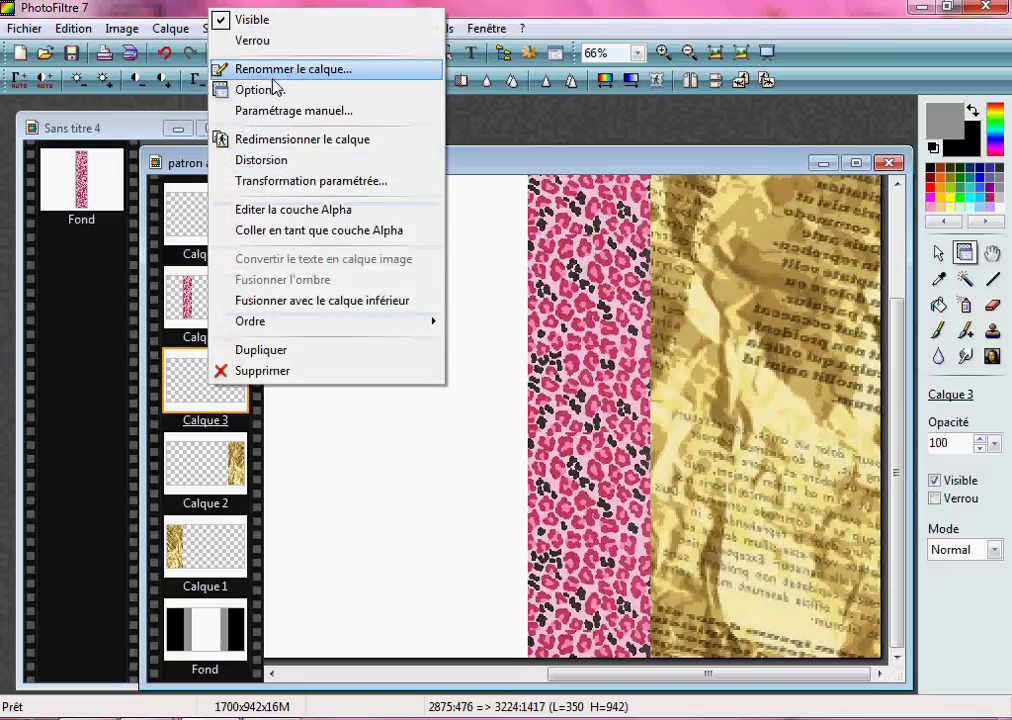
click(262, 371)
Lock the two crumpled-paper layers, Calque 2 and Calque 1.
right_click(213, 395)
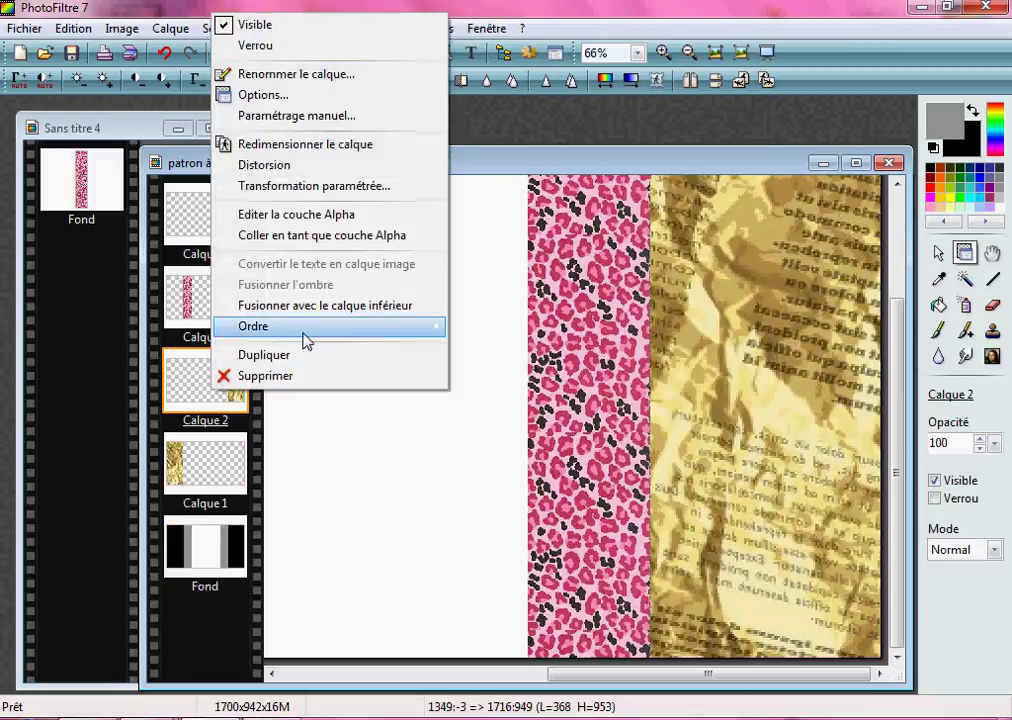
click(275, 46)
right_click(208, 462)
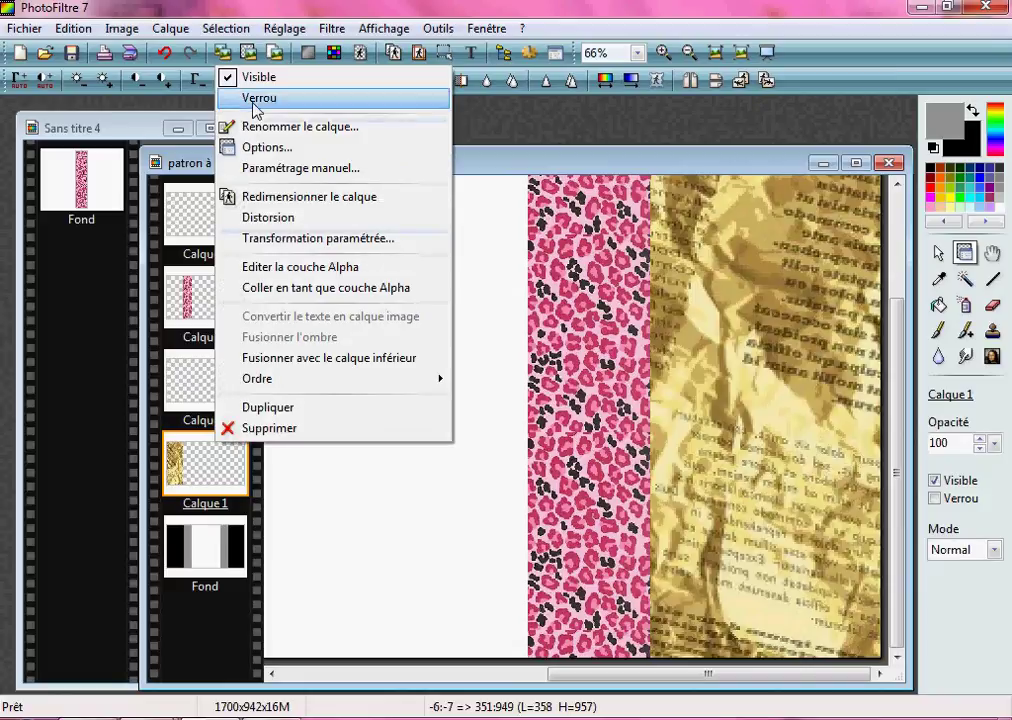
click(282, 97)
Close the Sans titre 4 image and reposition the patron à colonne.jpg window in the workspace.
scroll(350, 315, down, 2)
click(180, 672)
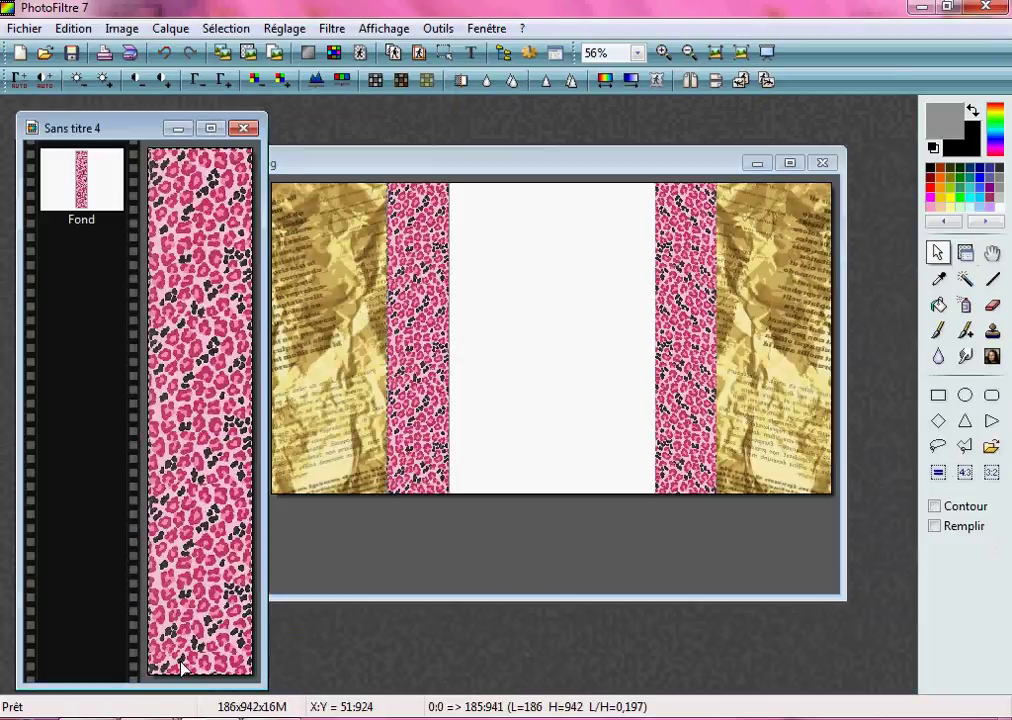
click(243, 128)
click(558, 432)
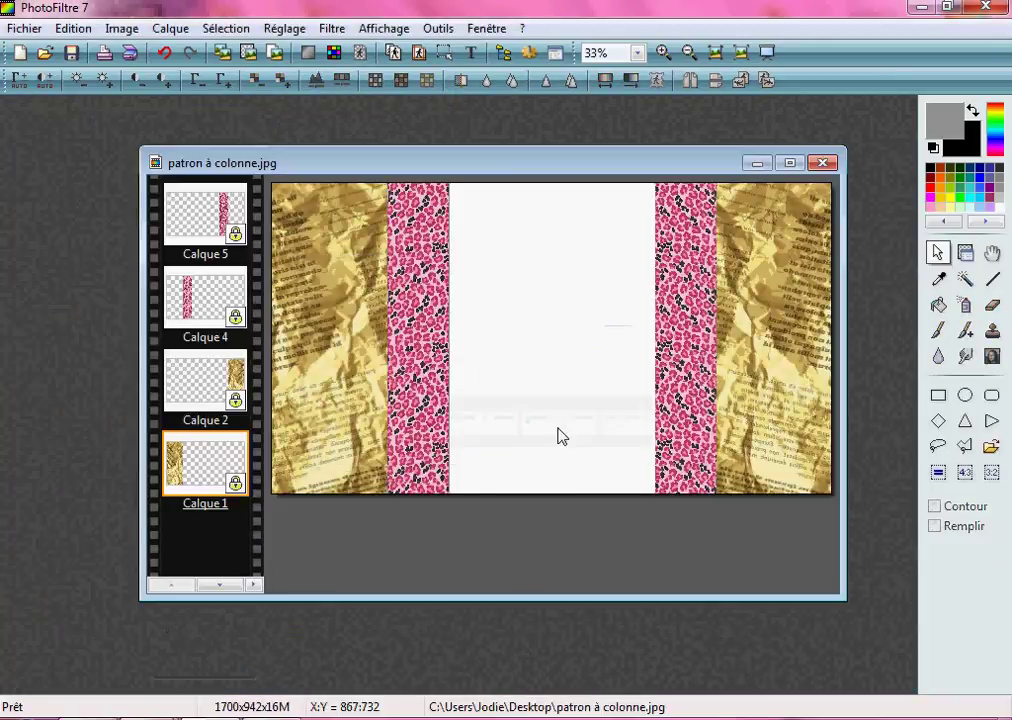
drag(637, 169, 560, 170)
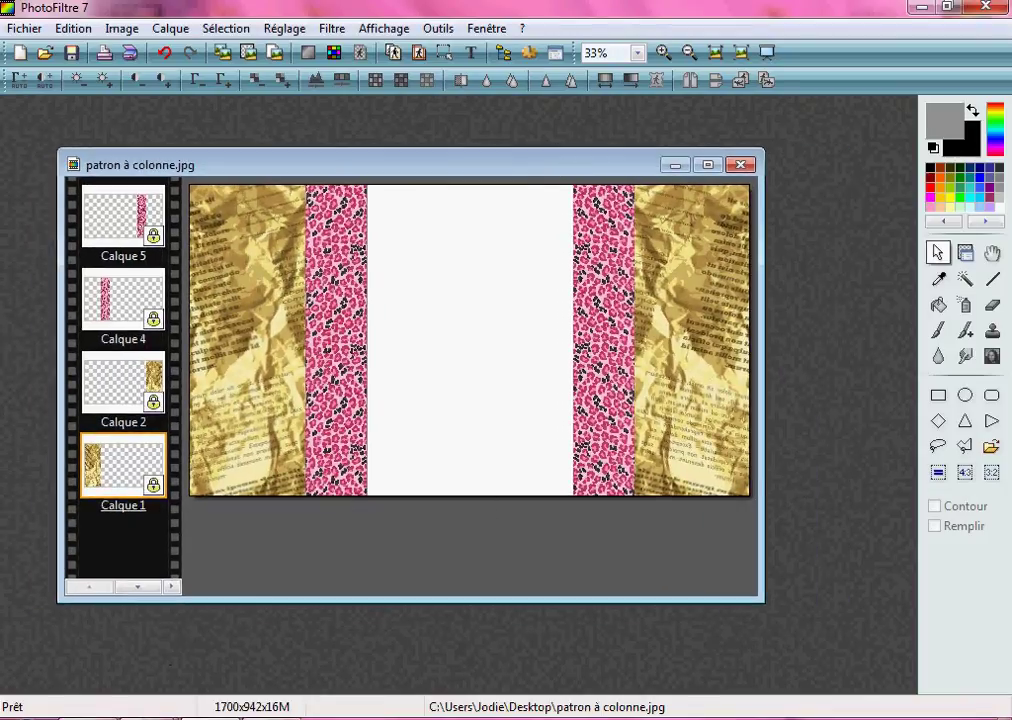
Switch to Chrome, open the Skyrock blog's background image settings and browse the desktop for a new image file.
mouse_move(128, 716)
click(128, 620)
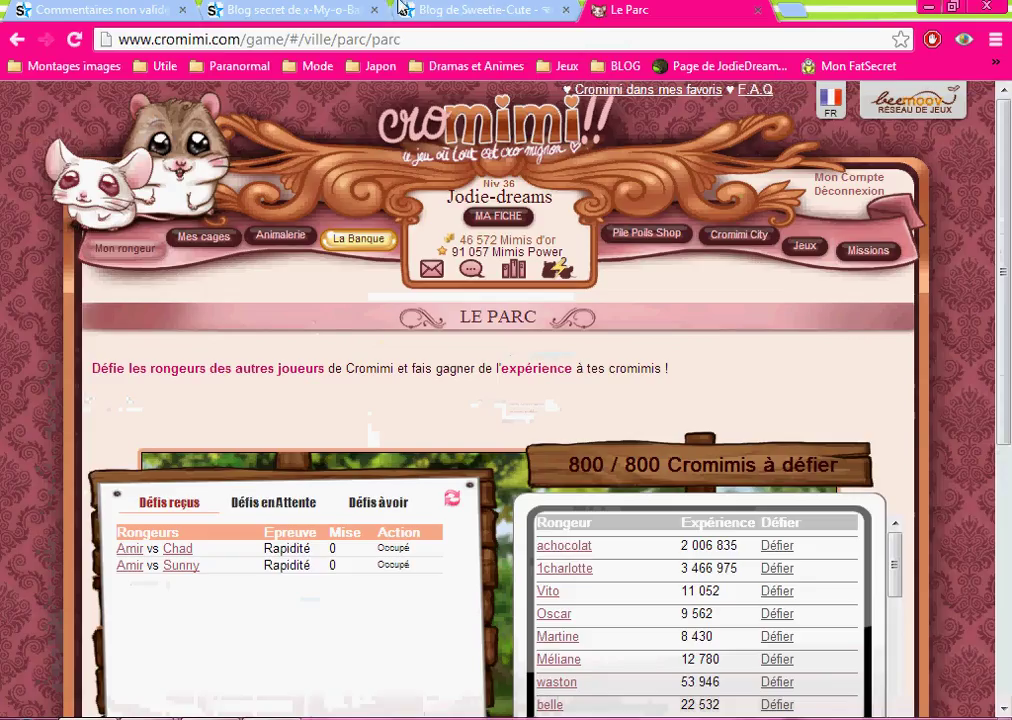
click(420, 8)
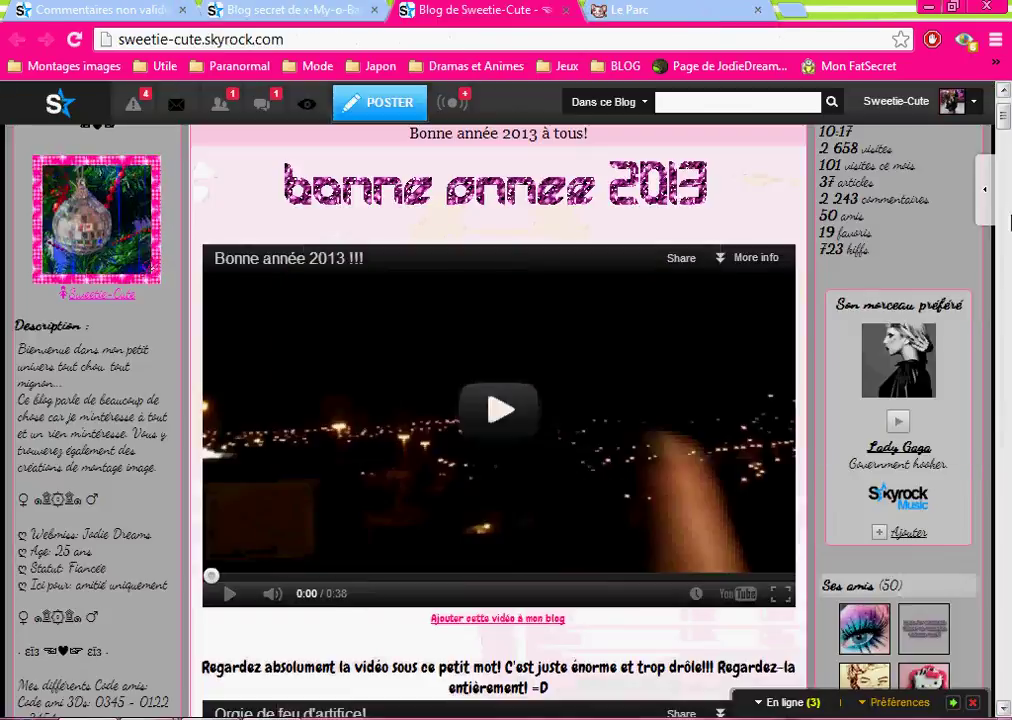
mouse_move(985, 190)
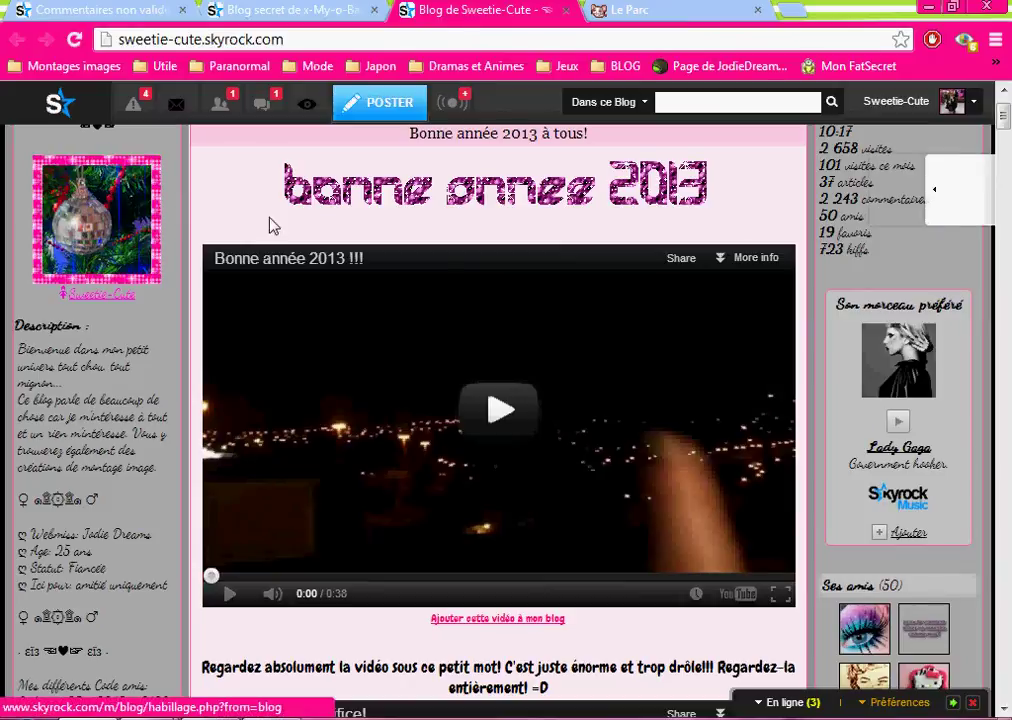
click(955, 208)
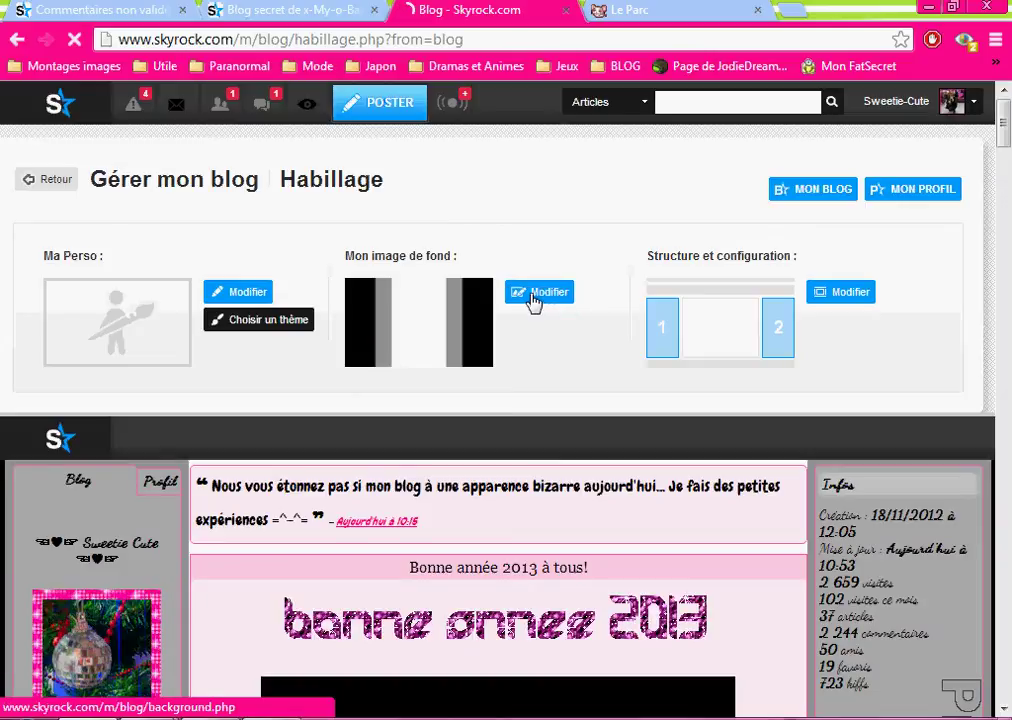
click(535, 296)
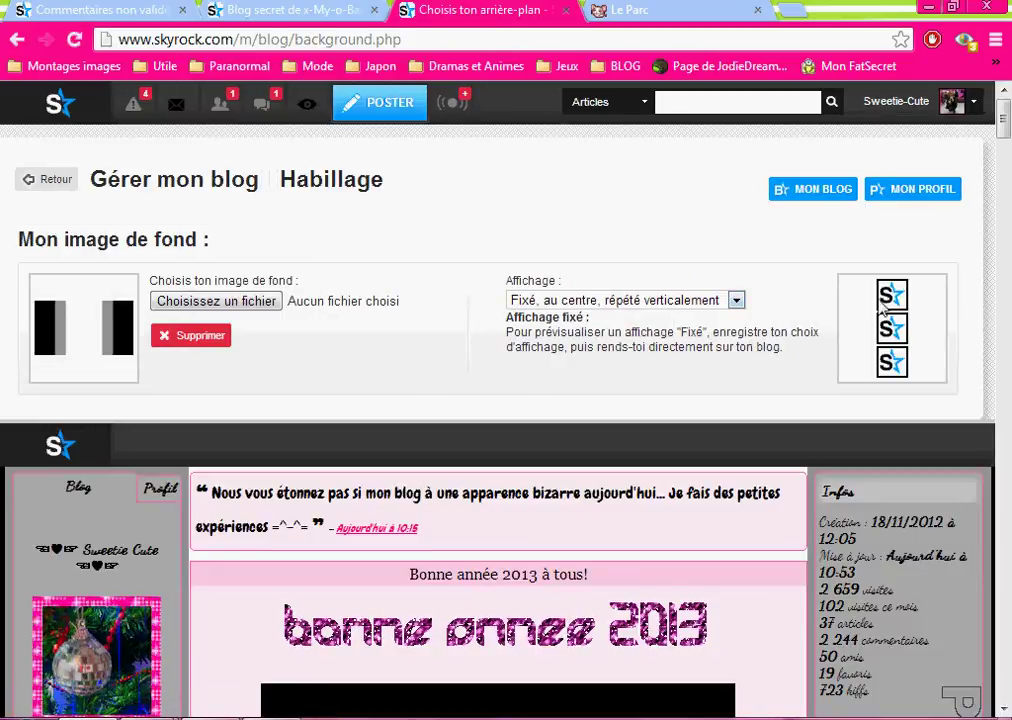
click(218, 302)
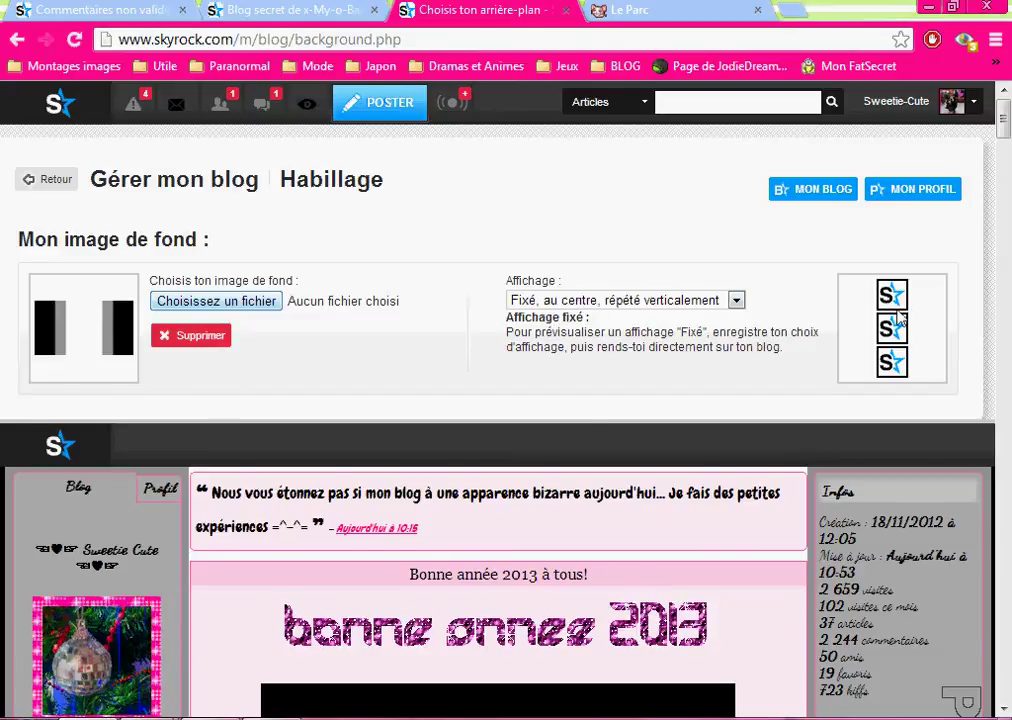
drag(914, 125, 944, 494)
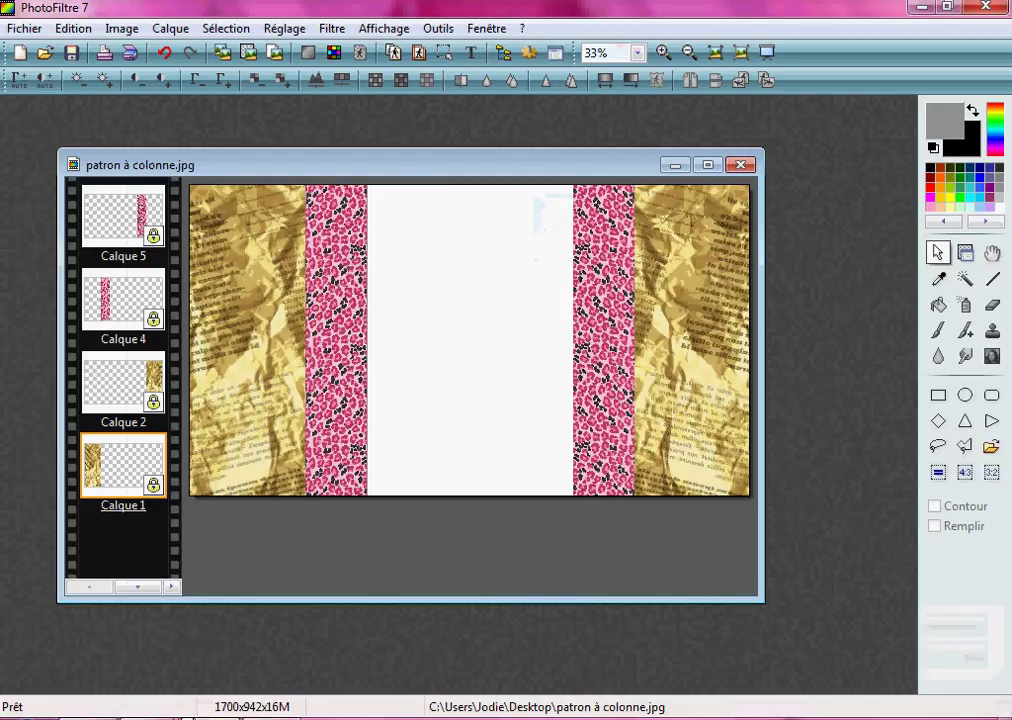
Switch to PhotoFiltre and save the image on the desktop as the JPEG teste vidéo.jpg with compression 100 and standard format.
click(24, 28)
click(78, 170)
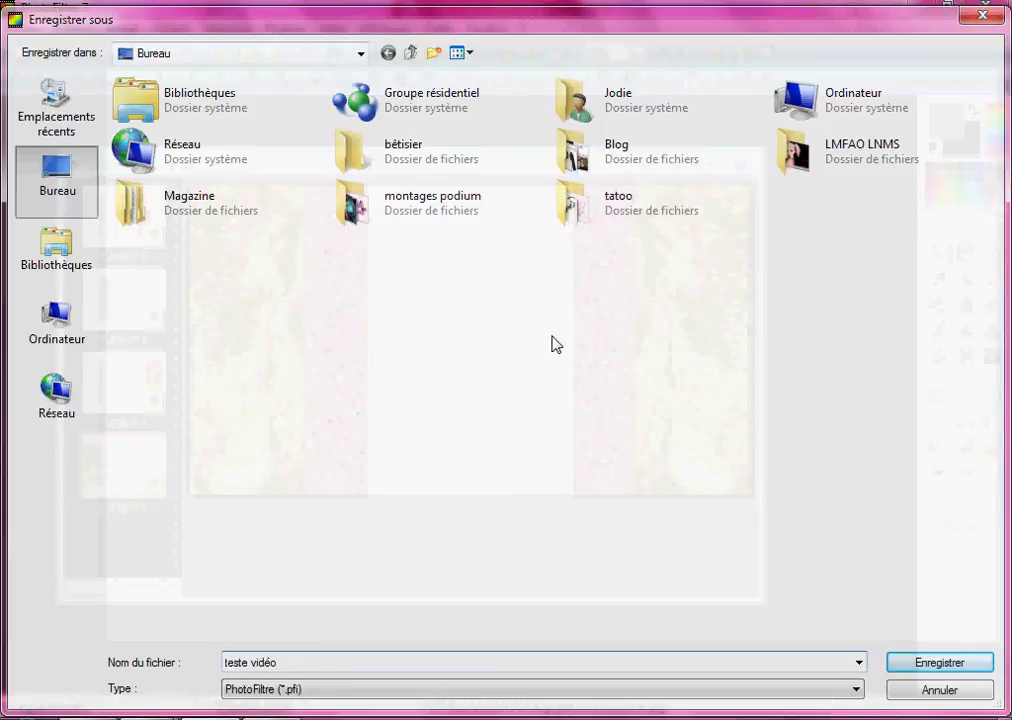
click(330, 690)
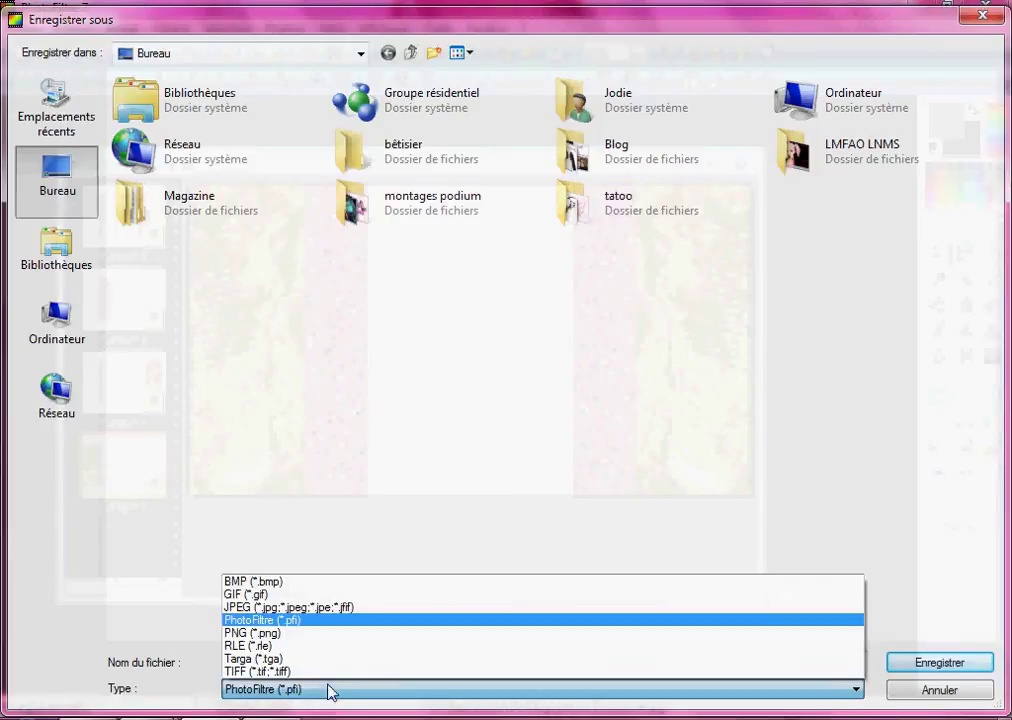
click(316, 610)
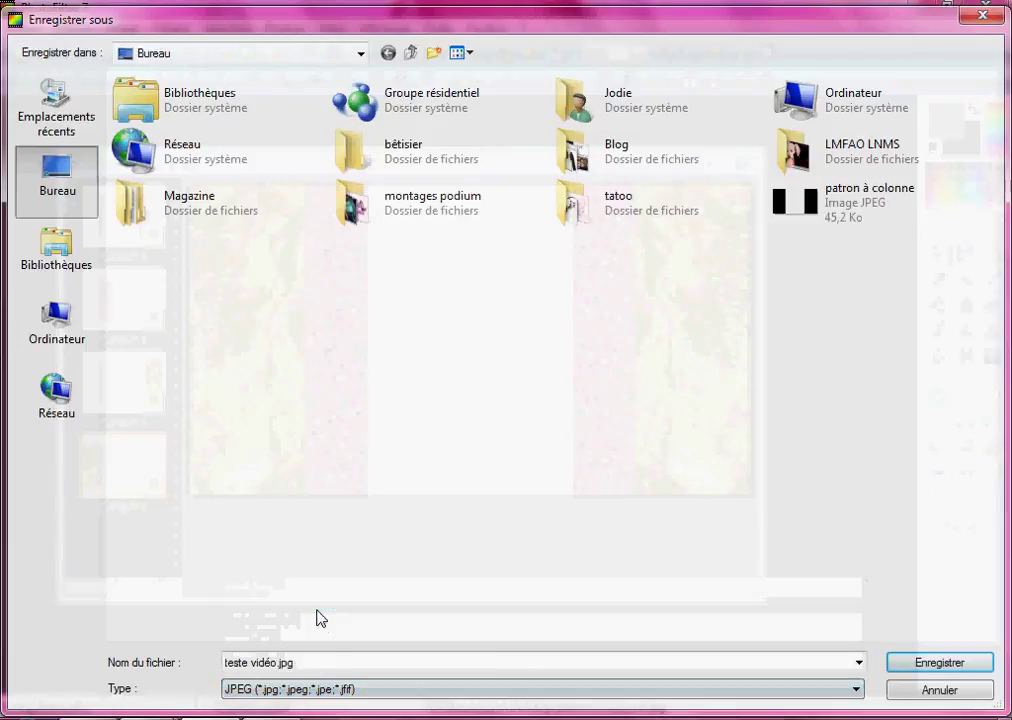
click(910, 662)
click(585, 421)
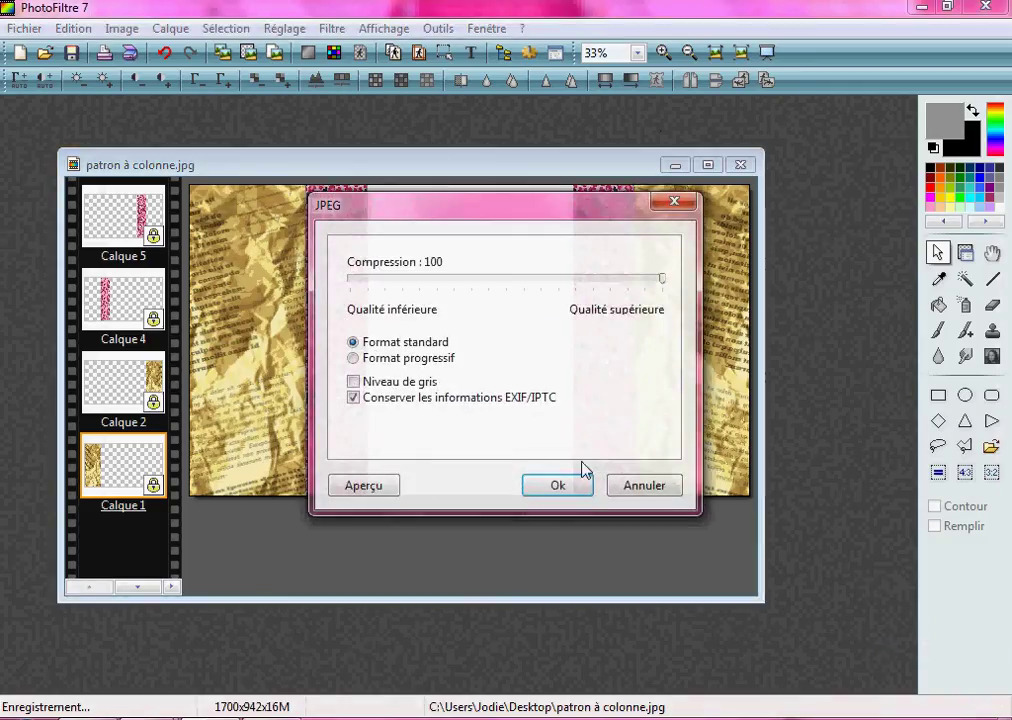
click(557, 483)
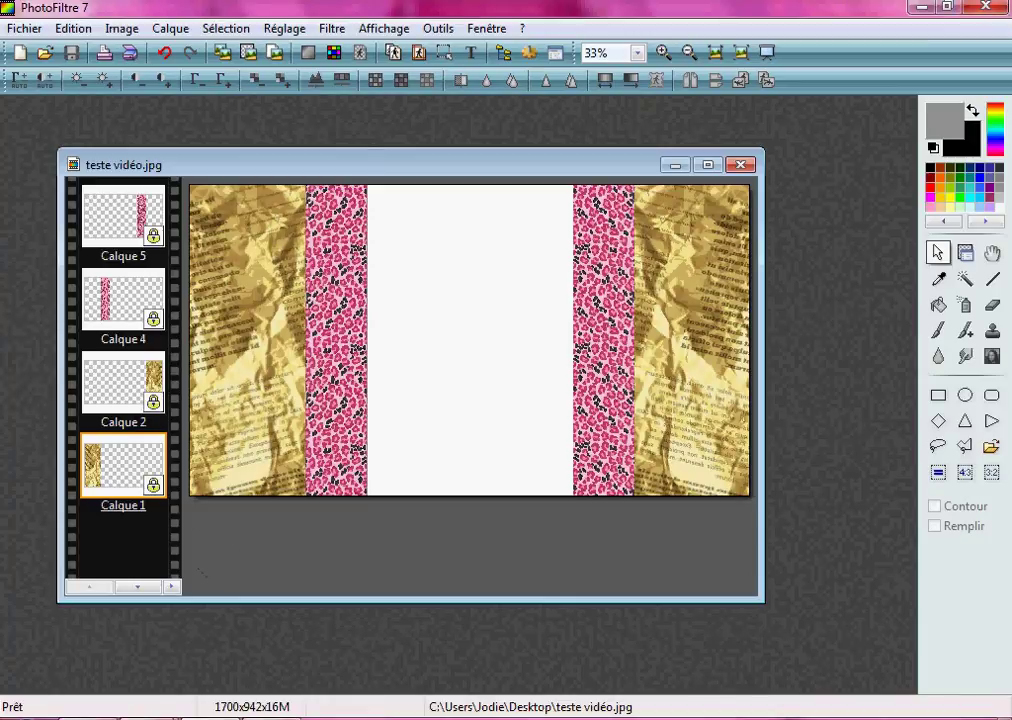
Return to Chrome, choose teste vidéo from the desktop as the blog's background image and save it.
click(168, 716)
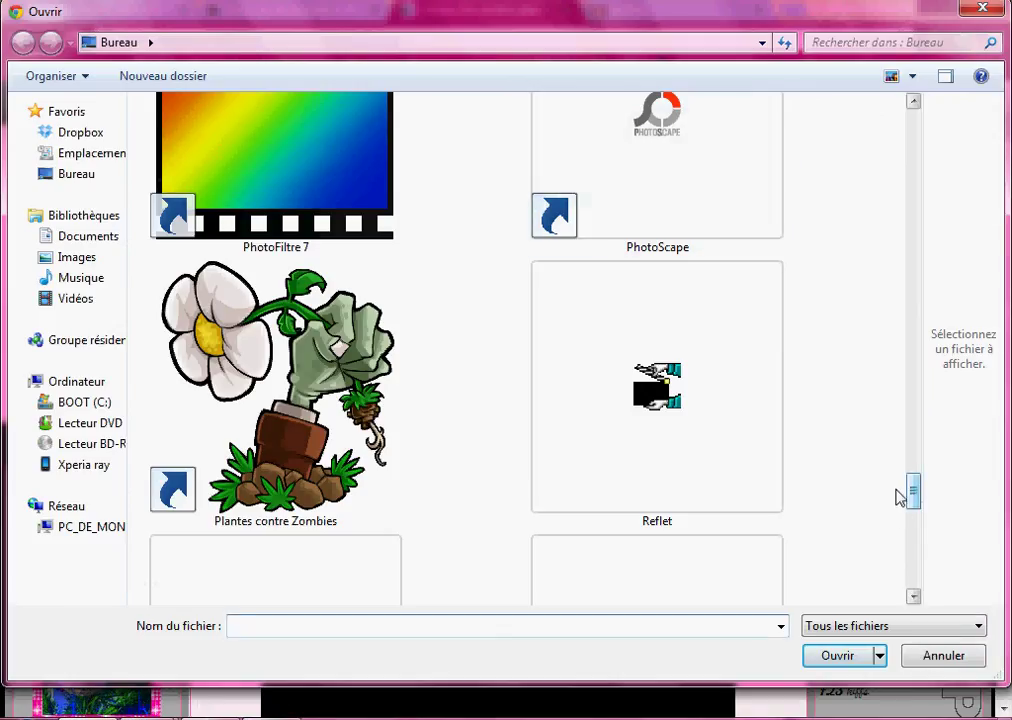
scroll(900, 490, up, 10)
drag(910, 128, 933, 210)
key(Escape)
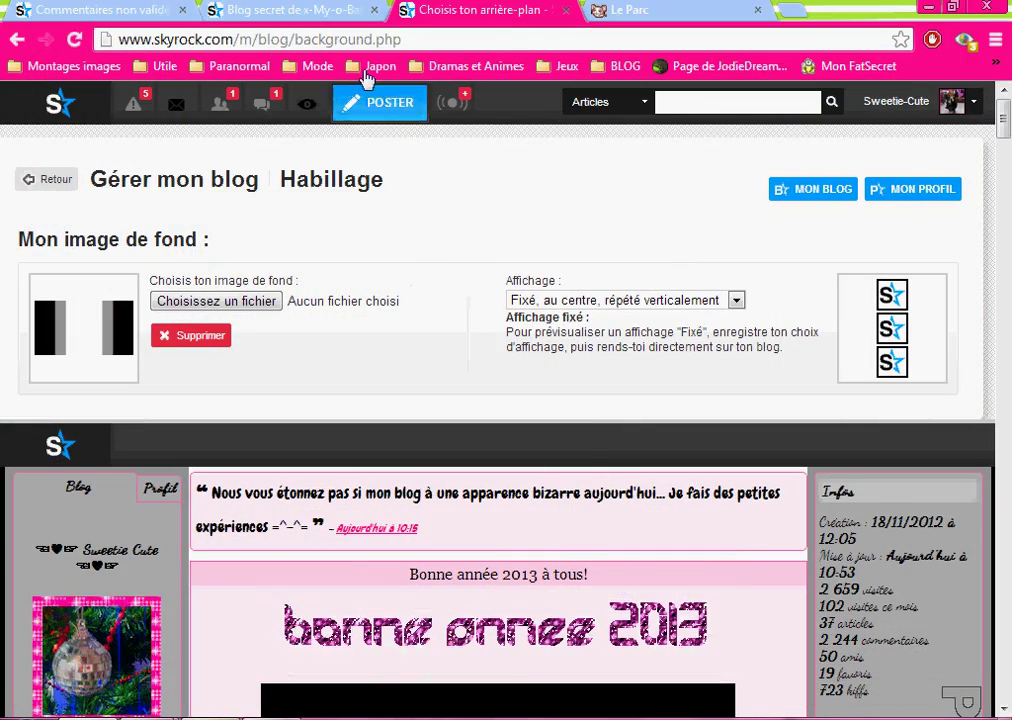
click(216, 301)
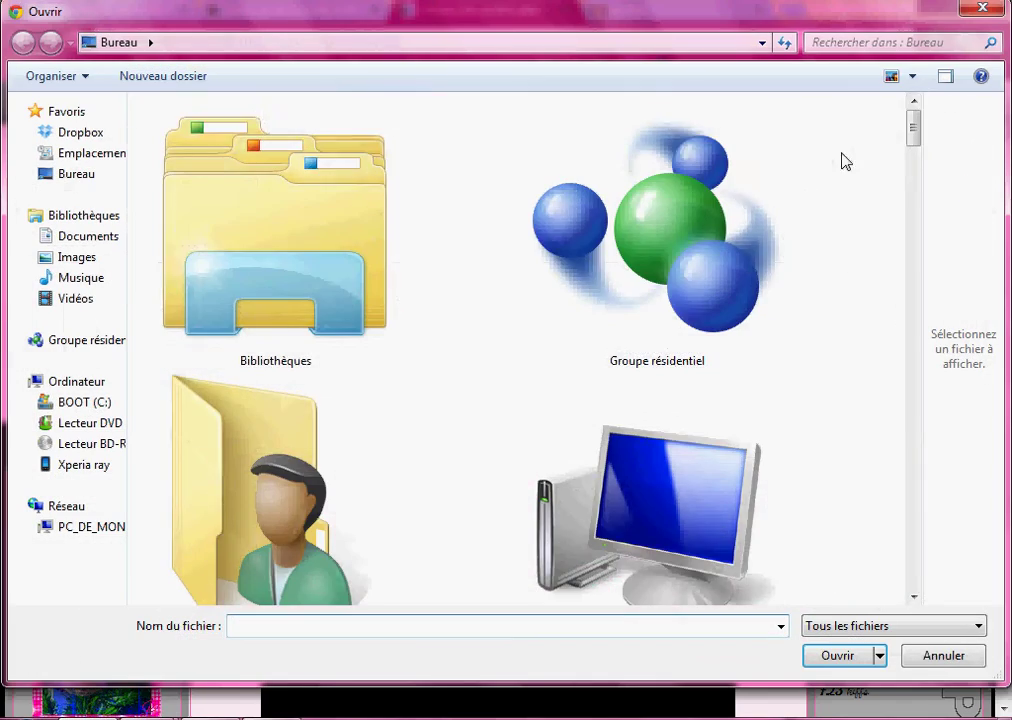
drag(916, 128, 908, 542)
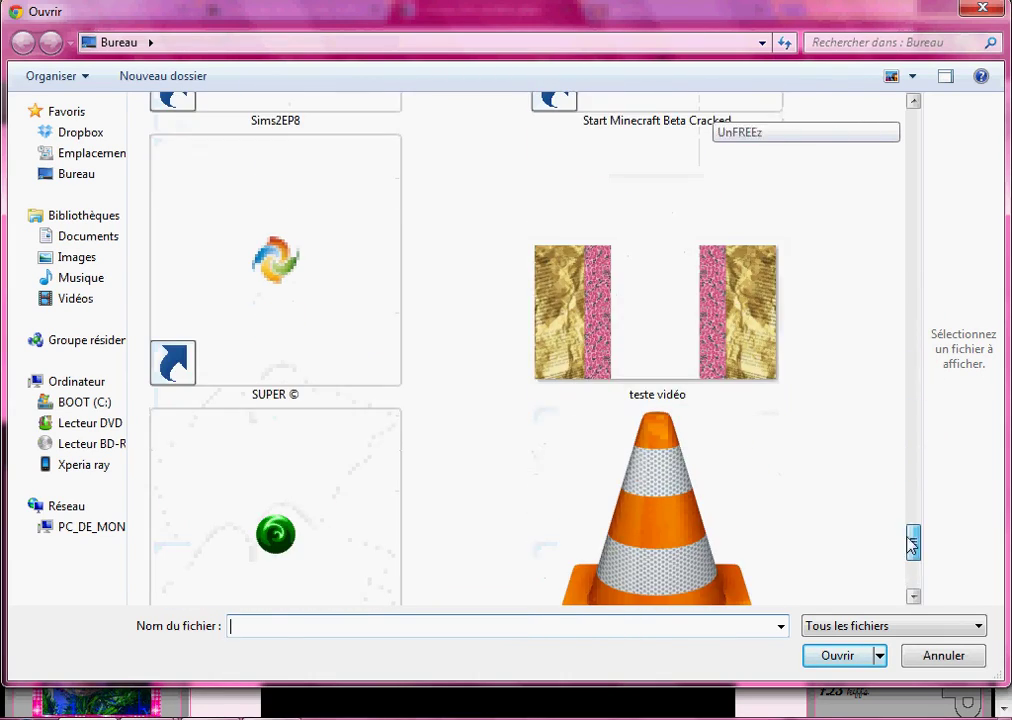
double_click(742, 364)
click(274, 337)
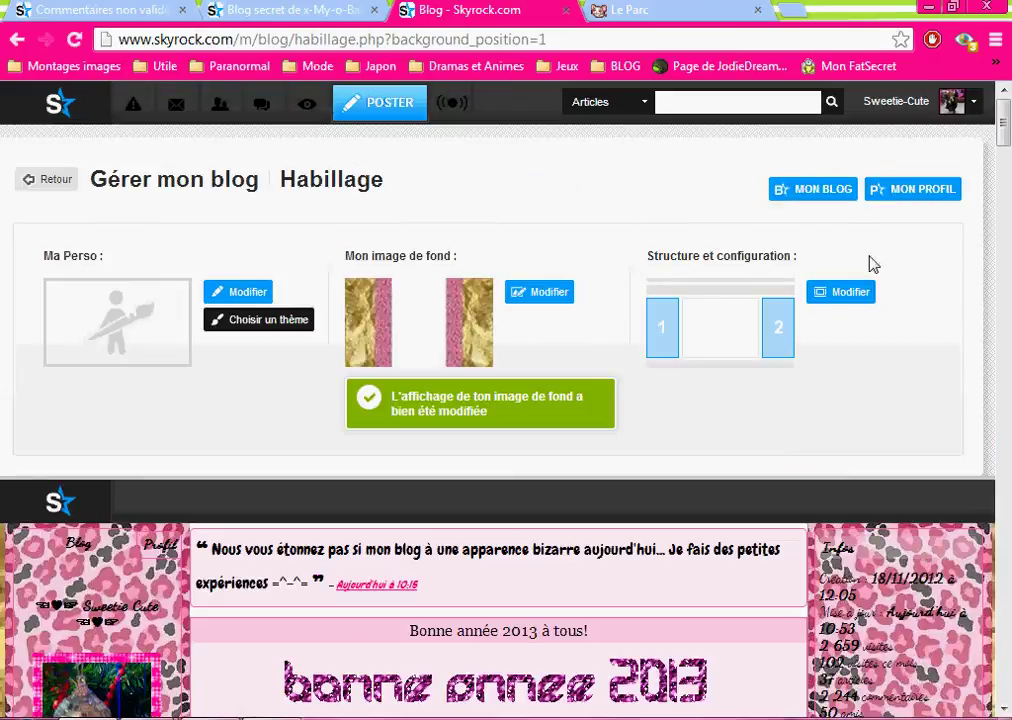
Open the blog and reduce the page zoom to examine how the new background fits around the blog's columns.
click(820, 190)
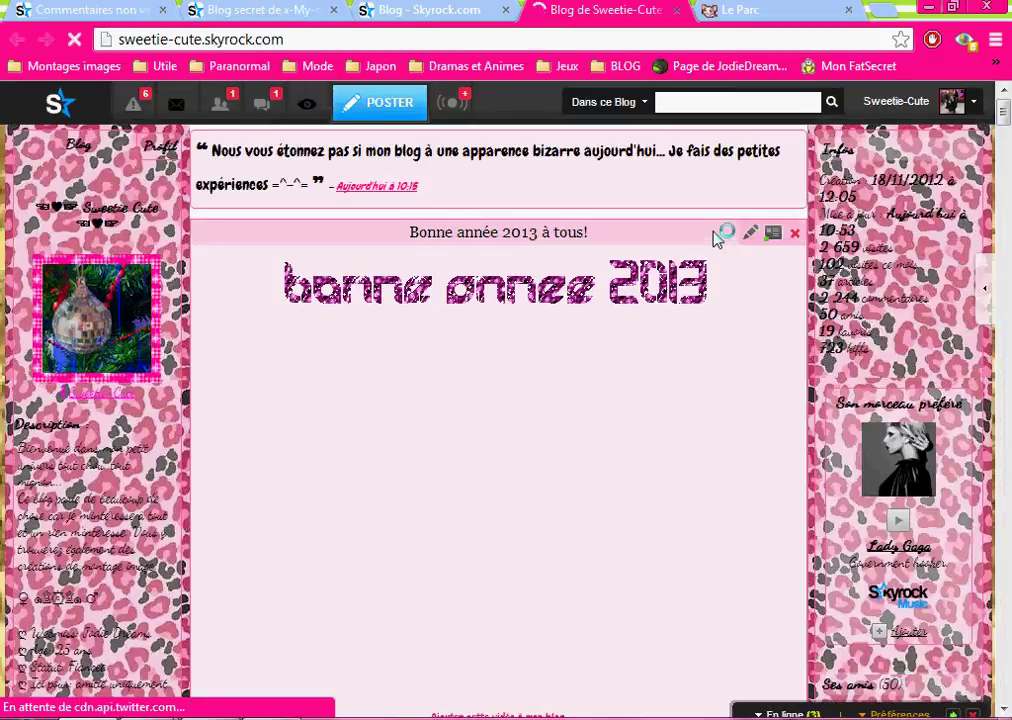
key(ctrl+minus)
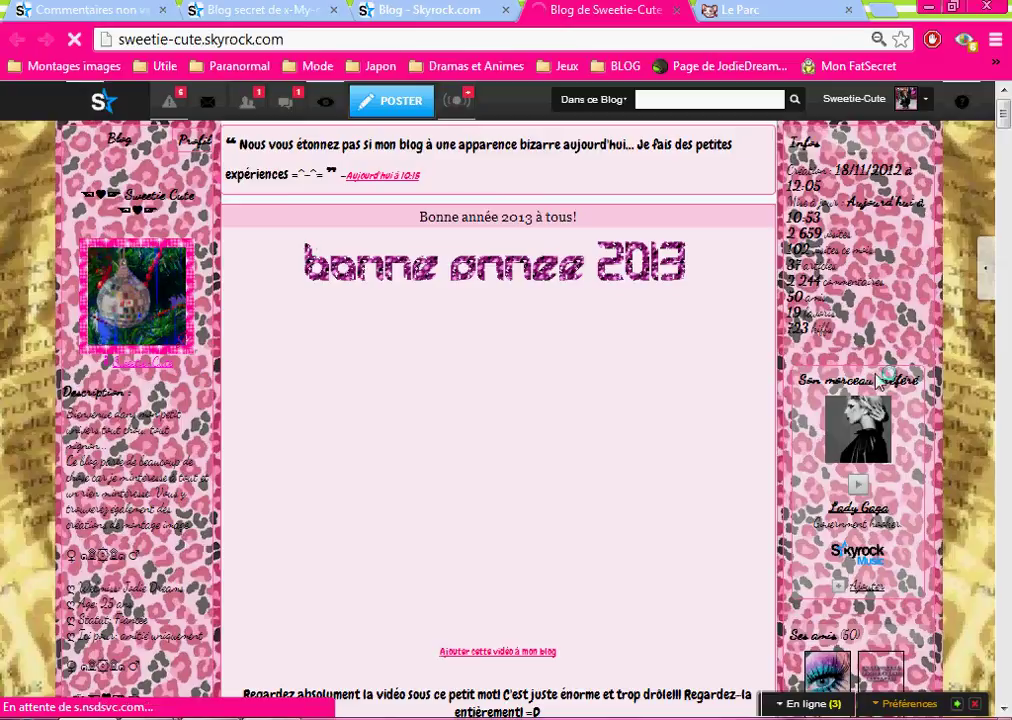
key(ctrl+minus)
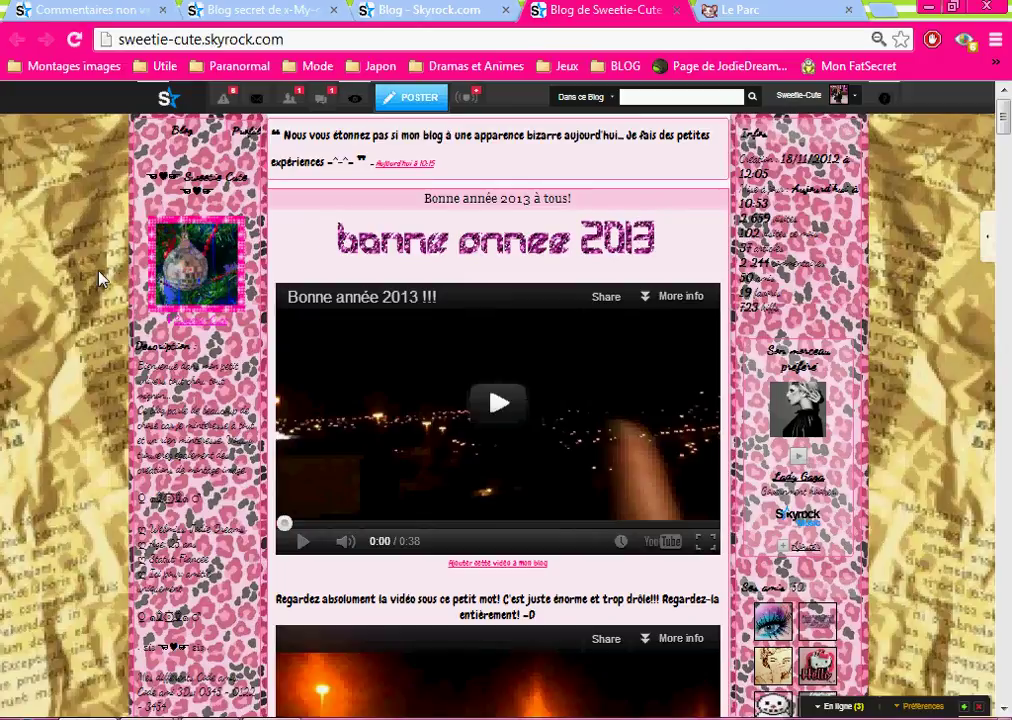
drag(244, 470, 137, 379)
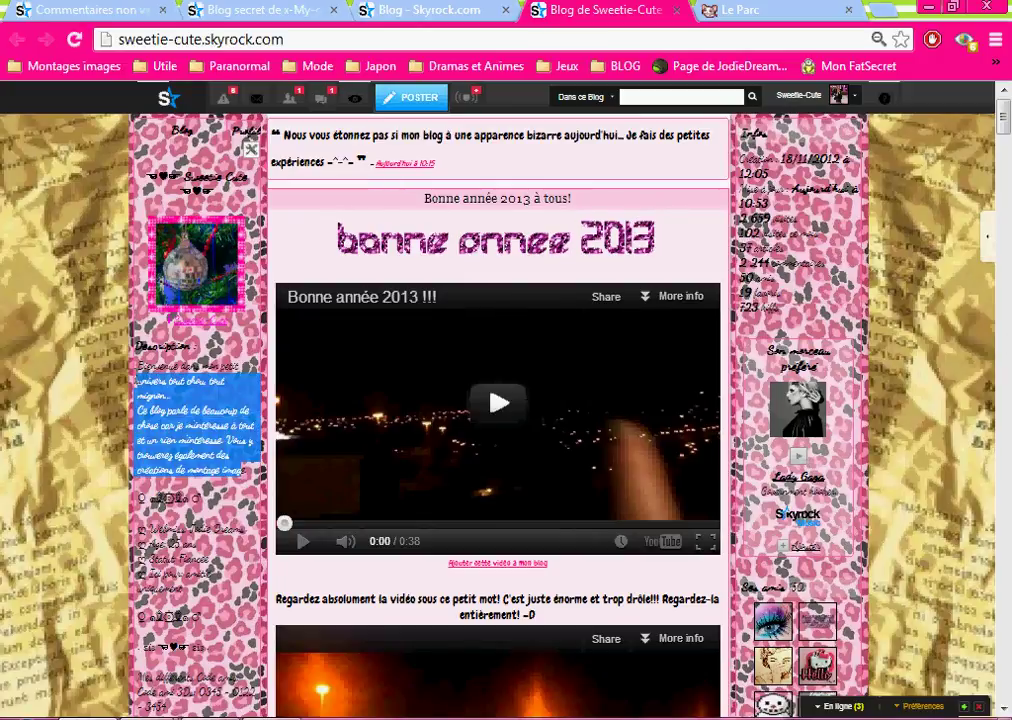
click(217, 502)
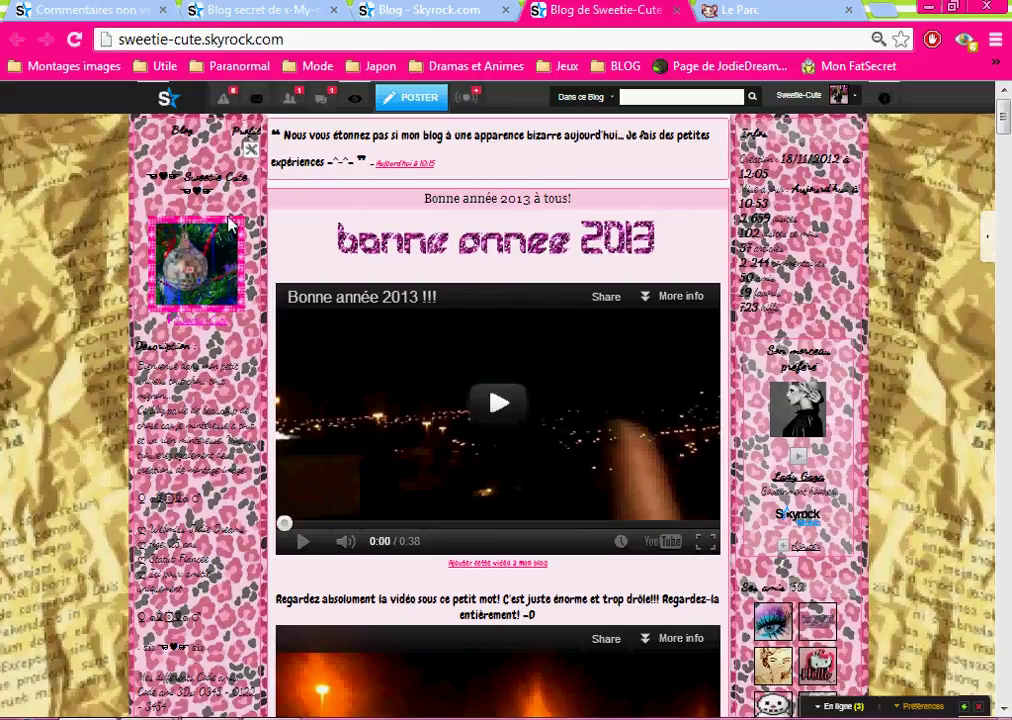
scroll(250, 370, down, 3)
scroll(250, 370, up, 3)
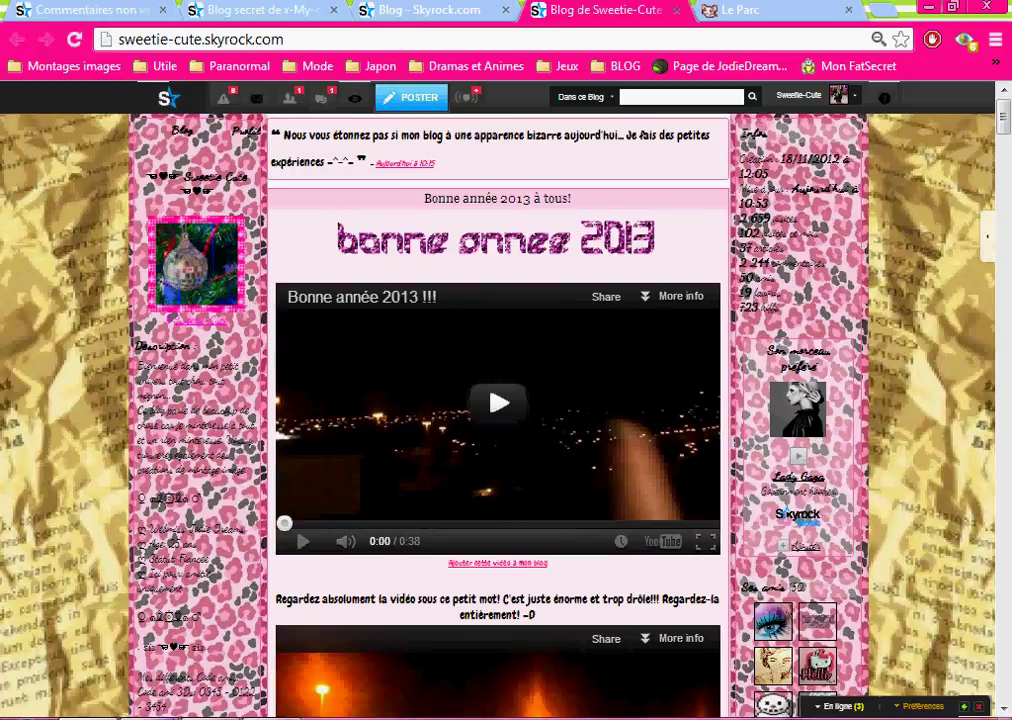
mouse_move(235, 719)
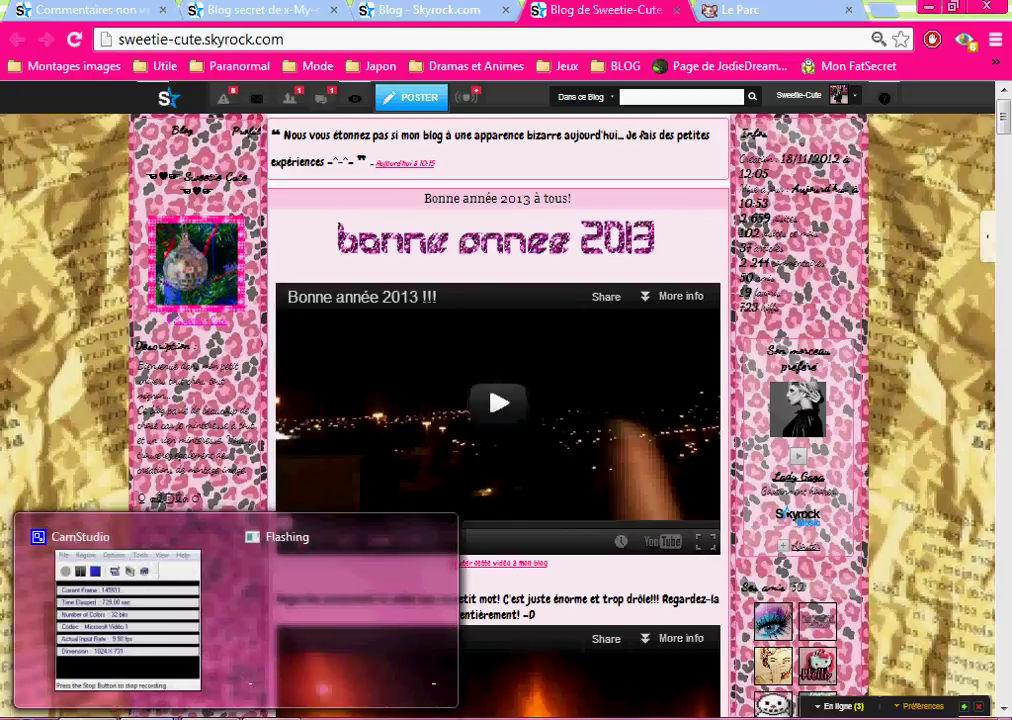